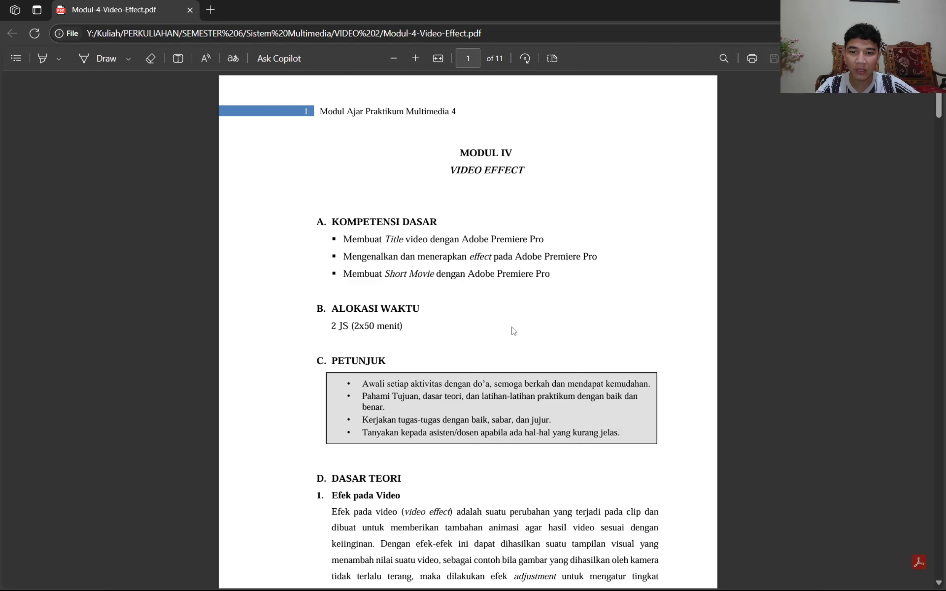
Find the exercise section "E. LATIHAN" in the Modul-4-Video-Effect PDF and enlarge the page slightly
{"action": "scroll", "coordinate": [533, 336], "scroll_direction": "down", "scroll_amount": 15}
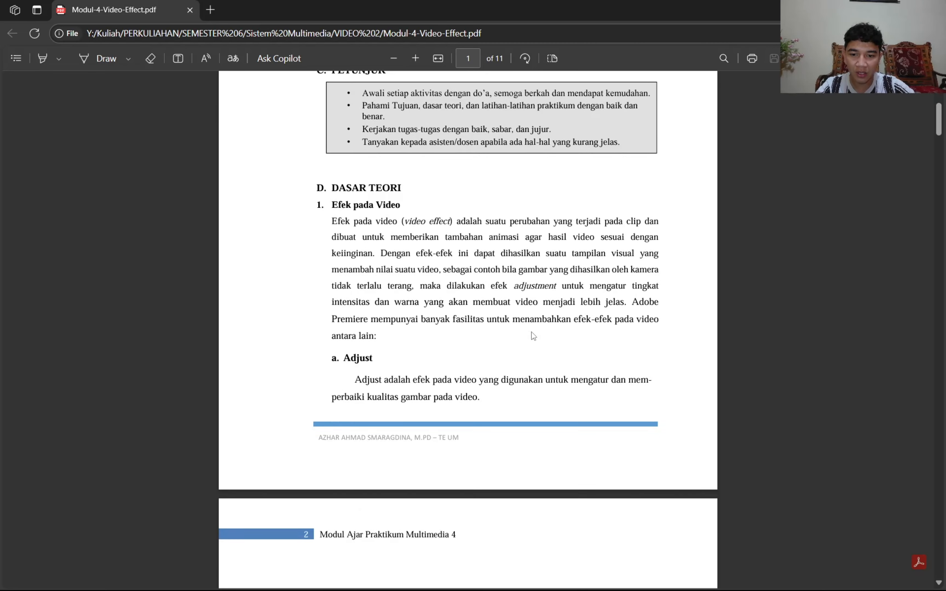
{"action": "scroll", "coordinate": [533, 336], "scroll_direction": "down", "scroll_amount": 6}
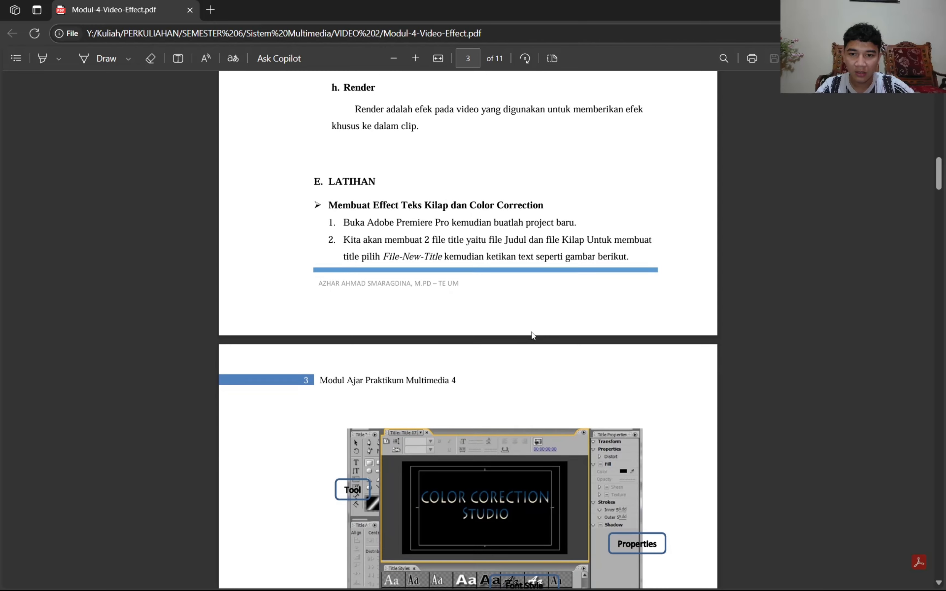
{"action": "scroll", "coordinate": [531, 332], "scroll_direction": "up", "scroll_amount": 1, "text": "ctrl"}
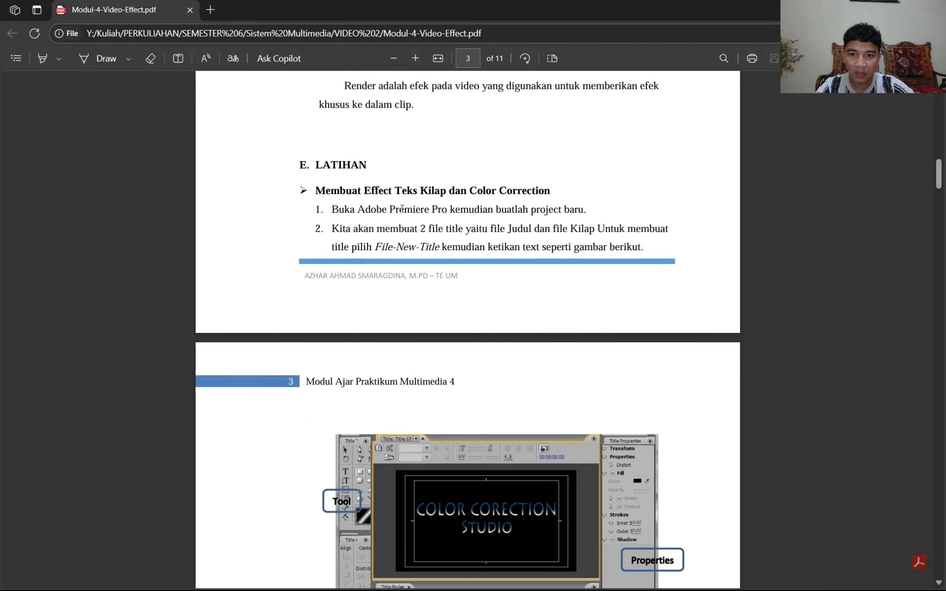
Search the installed apps for "adob" and start Adobe Premiere Pro 2023
{"action": "key", "text": "super"}
{"action": "type", "text": "ad"}
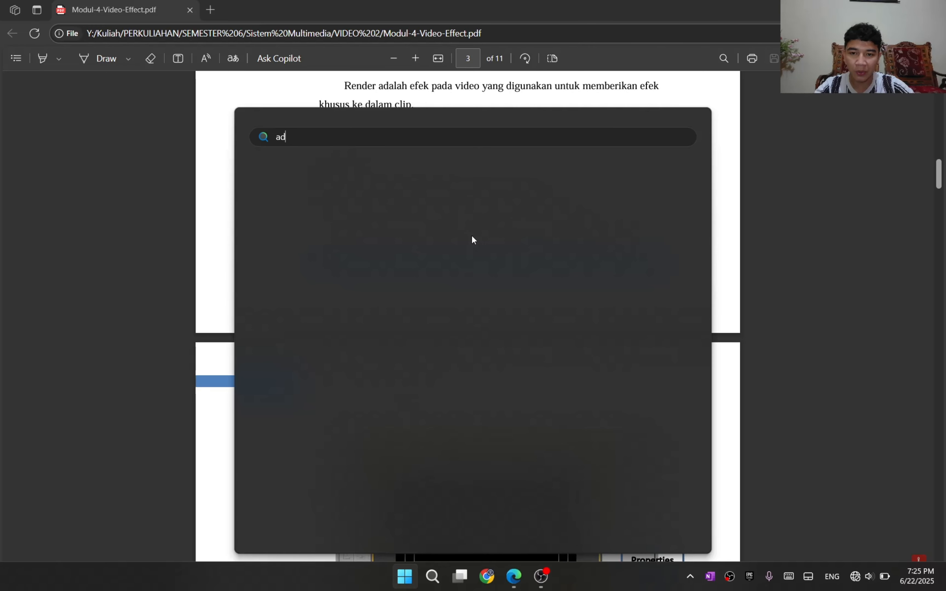
{"action": "type", "text": "ob"}
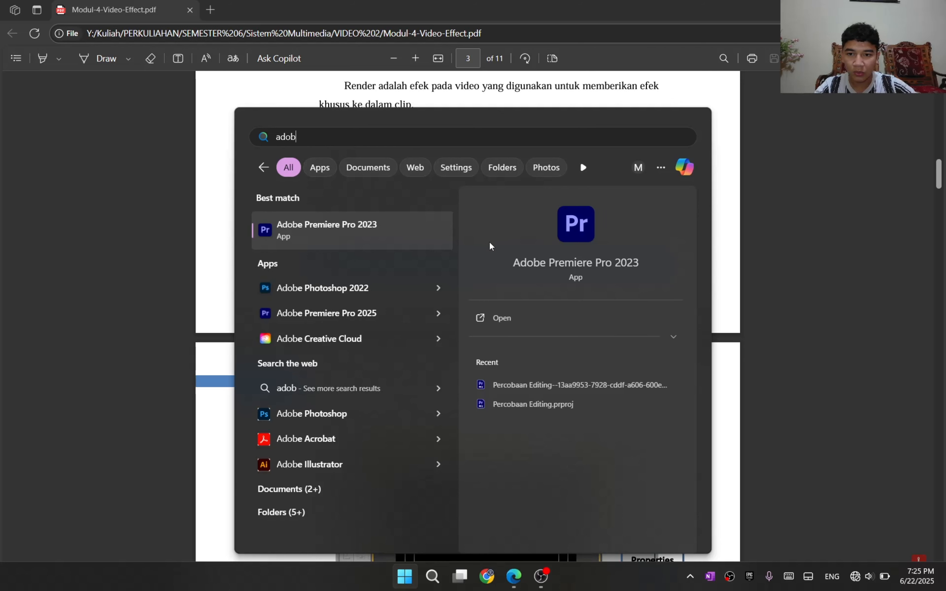
{"action": "key", "text": "Escape"}
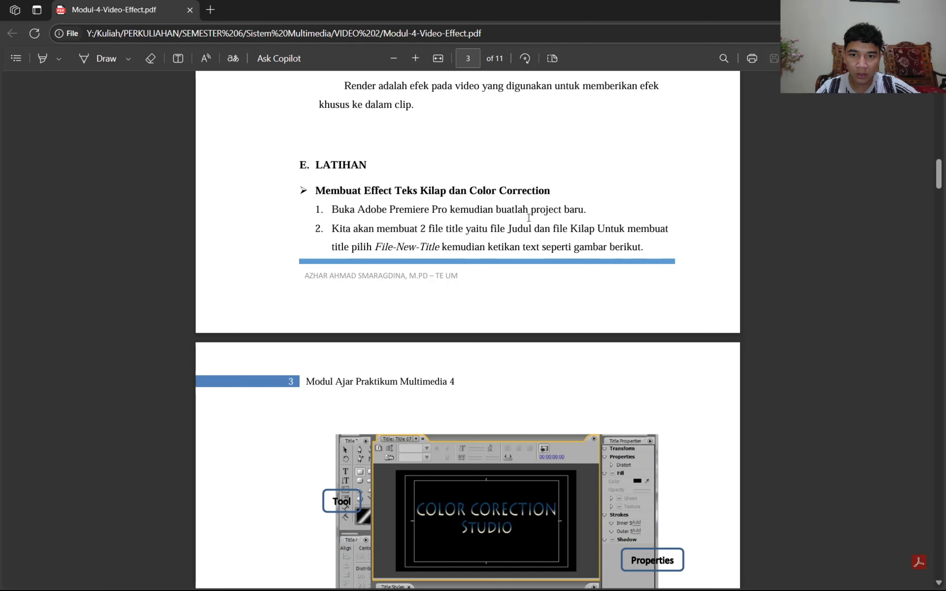
Read the first two instructions of the exercise "Membuat Effect Teks Kilap dan Color Correction" in the PDF
{"action": "scroll", "coordinate": [432, 218], "scroll_direction": "up", "scroll_amount": 3}
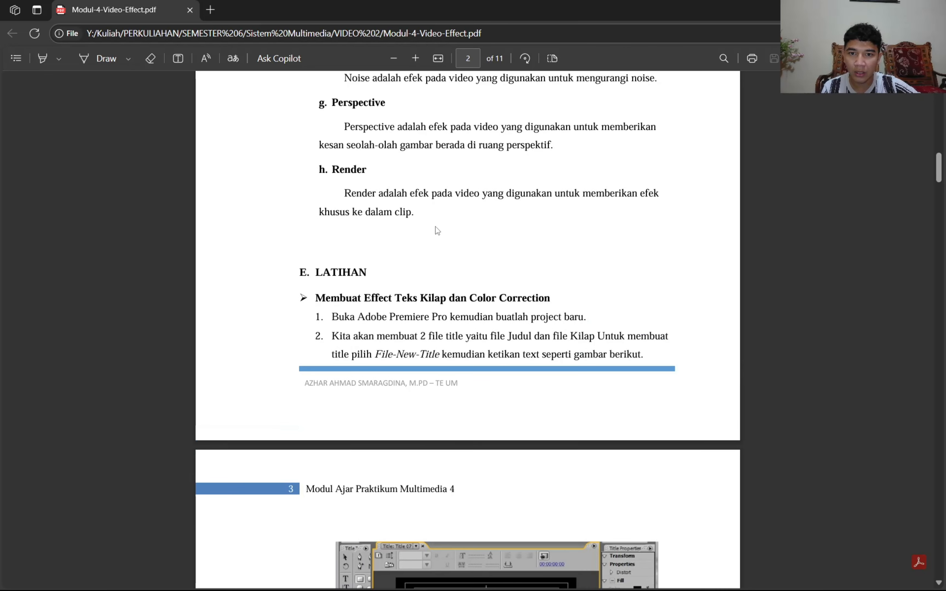
{"action": "scroll", "coordinate": [437, 230], "scroll_direction": "down", "scroll_amount": 4}
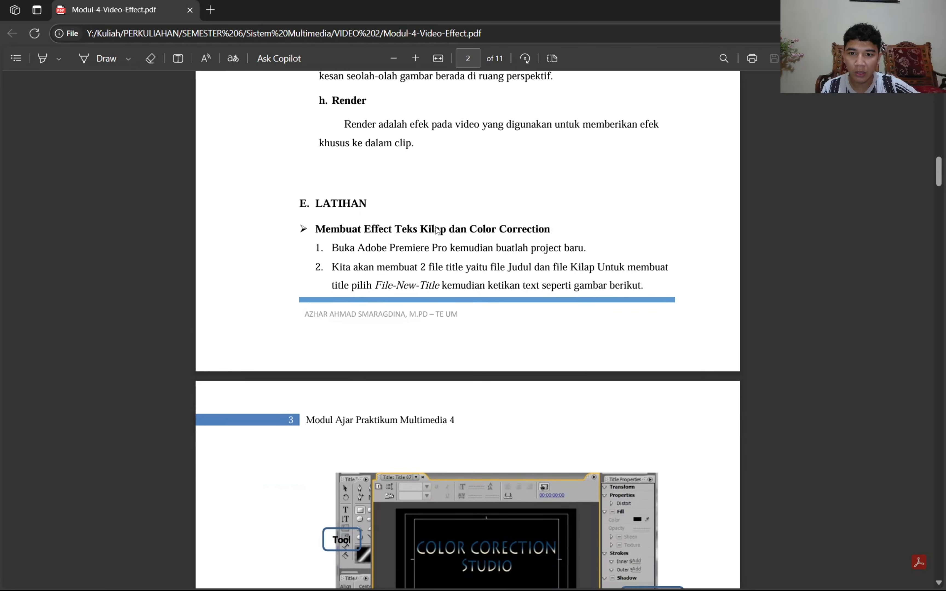
{"action": "scroll", "coordinate": [437, 231], "scroll_direction": "down", "scroll_amount": 1}
{"action": "scroll", "coordinate": [437, 231], "scroll_direction": "up", "scroll_amount": 1}
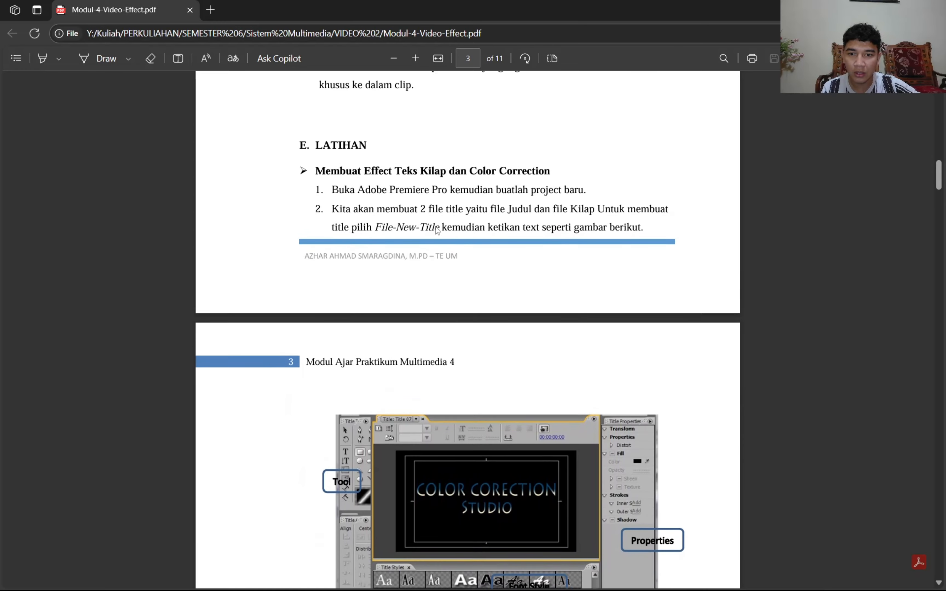
{"action": "scroll", "coordinate": [436, 231], "scroll_direction": "down", "scroll_amount": 1}
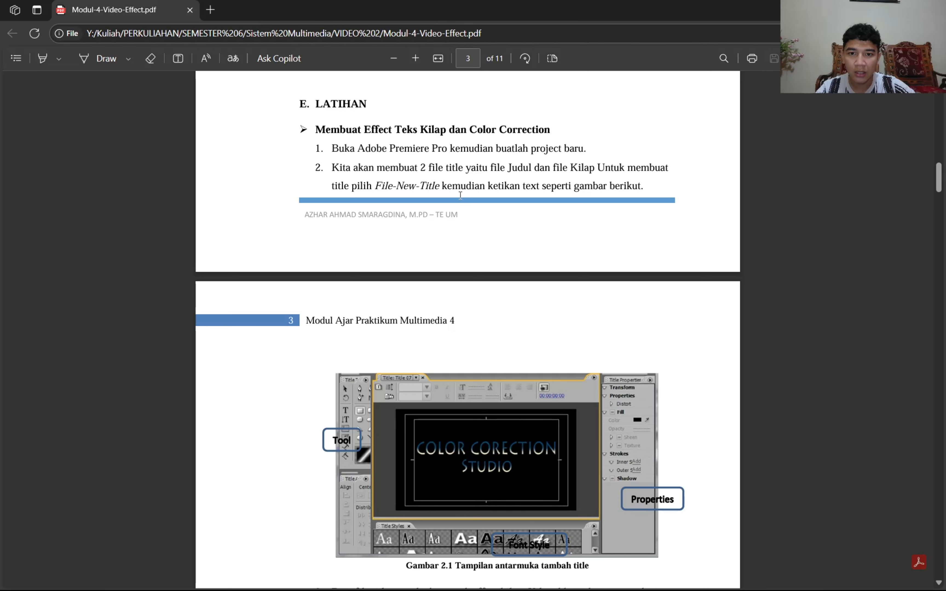
Switch to Adobe Premiere Pro and start a new project
{"action": "key", "text": "alt+Tab"}
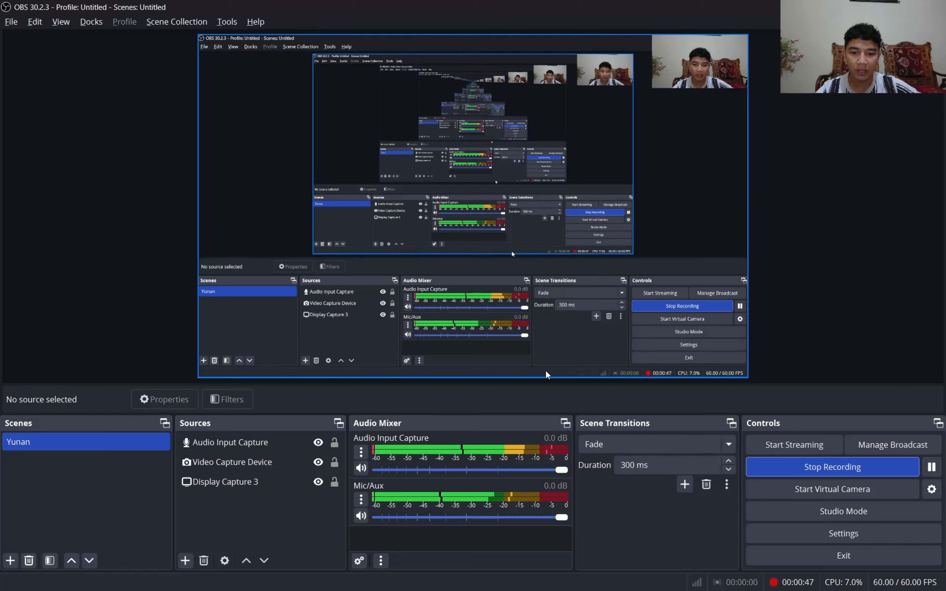
{"action": "key", "text": "alt+Tab"}
{"action": "left_click", "coordinate": [734, 309]}
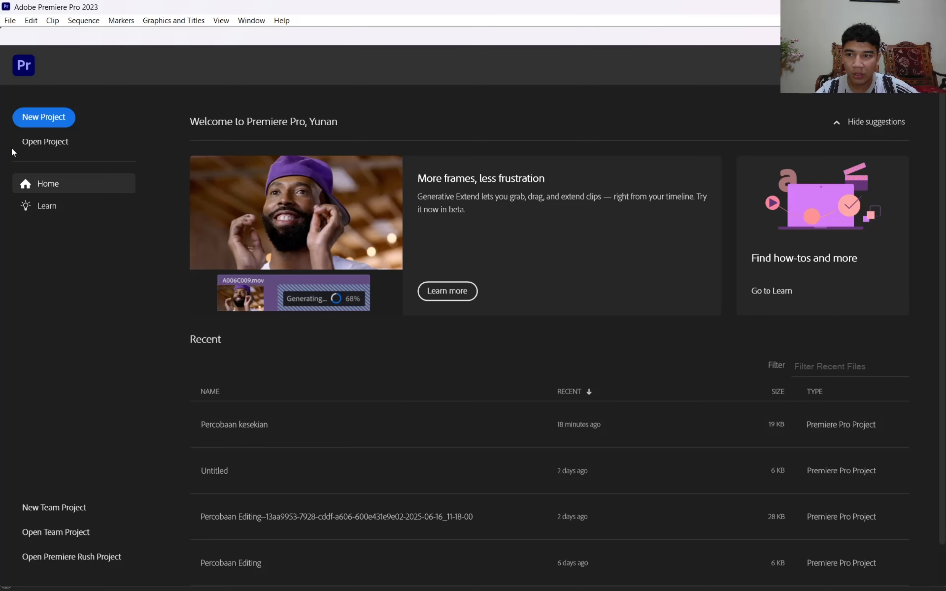
{"action": "key", "text": "alt+Tab"}
{"action": "key", "text": "Tab"}
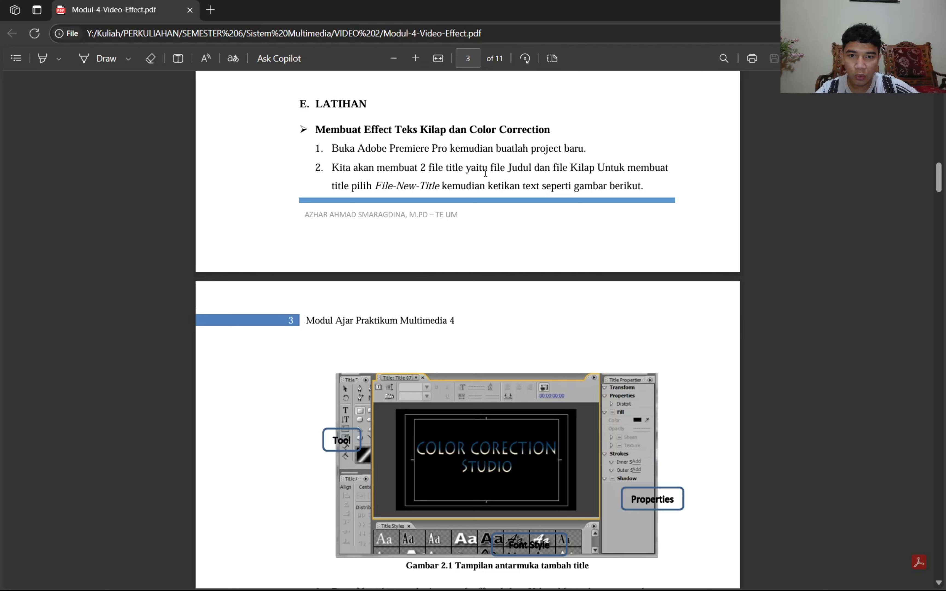
{"action": "key", "text": "alt+Tab"}
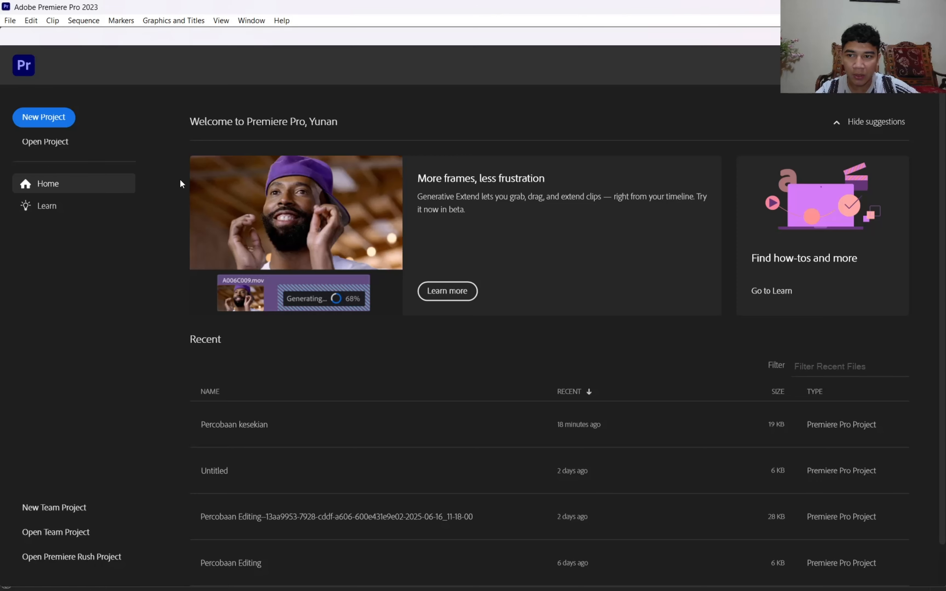
{"action": "left_click", "coordinate": [62, 114]}
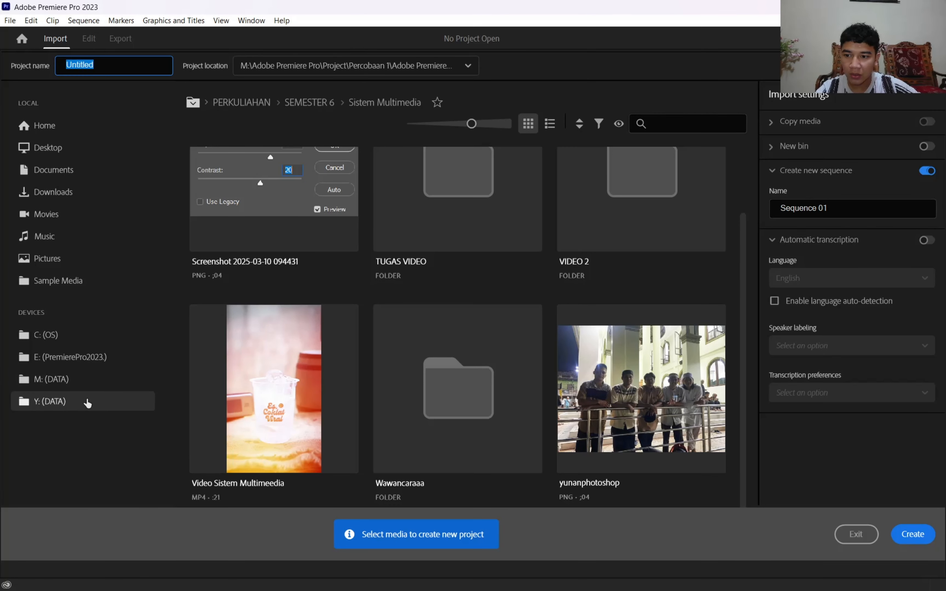
Browse the Y: (DATA) drive for import media, into Kuliah, PERKULIAHAN, SEMESTER 6 and then the Sistem Multimedia folder
{"action": "left_click", "coordinate": [86, 401]}
{"action": "scroll", "coordinate": [474, 410], "scroll_direction": "down", "scroll_amount": 1}
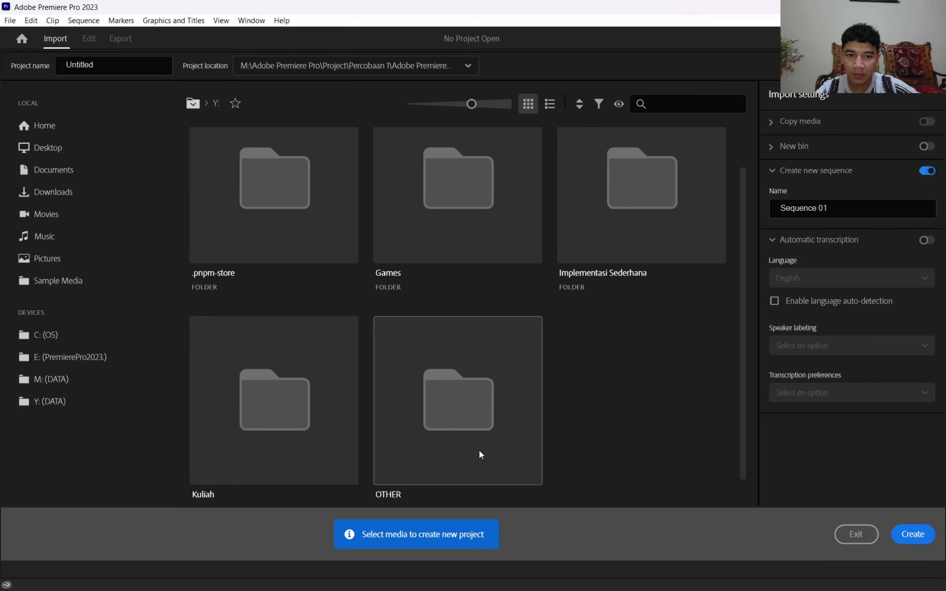
{"action": "double_click", "coordinate": [315, 432]}
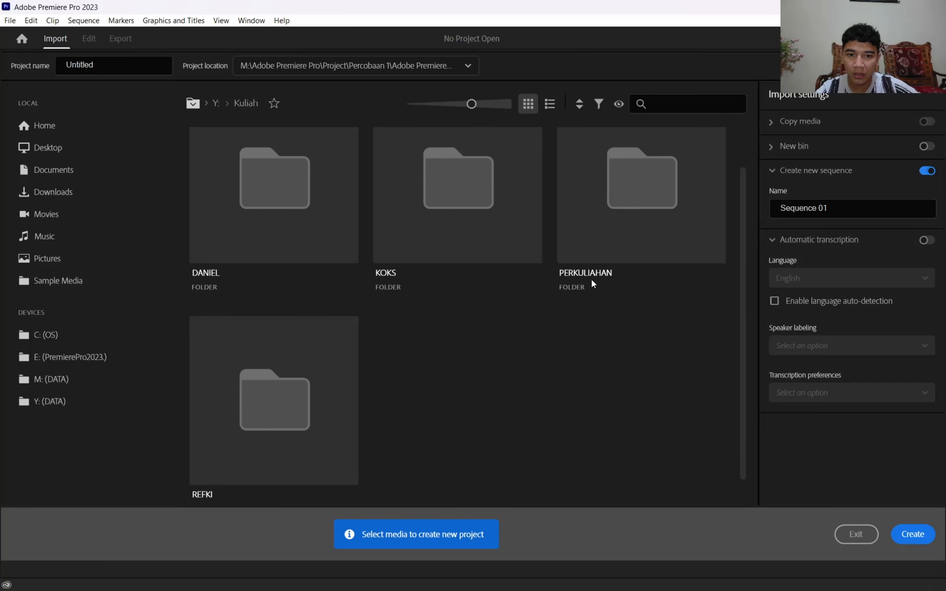
{"action": "double_click", "coordinate": [580, 198]}
{"action": "scroll", "coordinate": [464, 326], "scroll_direction": "down", "scroll_amount": 1}
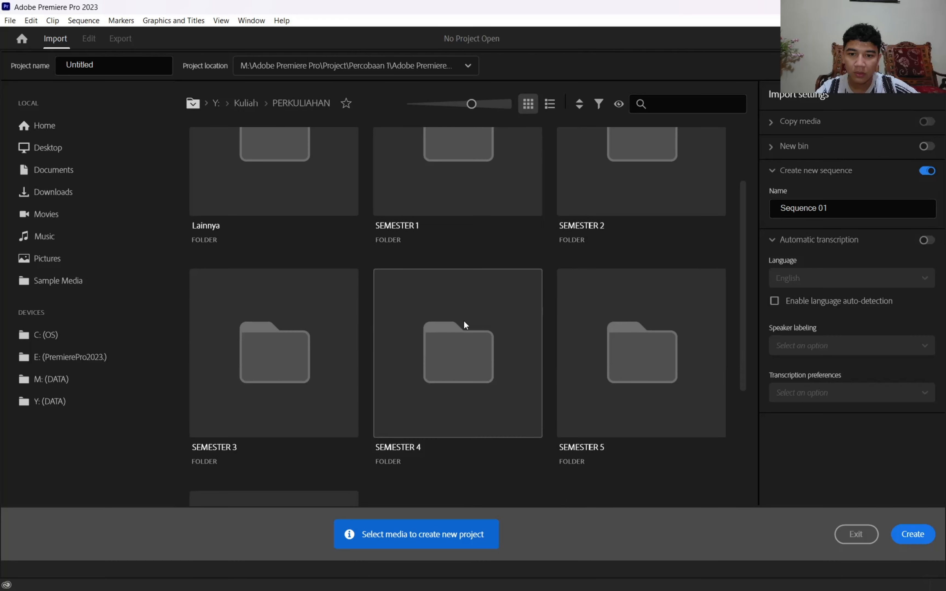
{"action": "scroll", "coordinate": [465, 325], "scroll_direction": "down", "scroll_amount": 3}
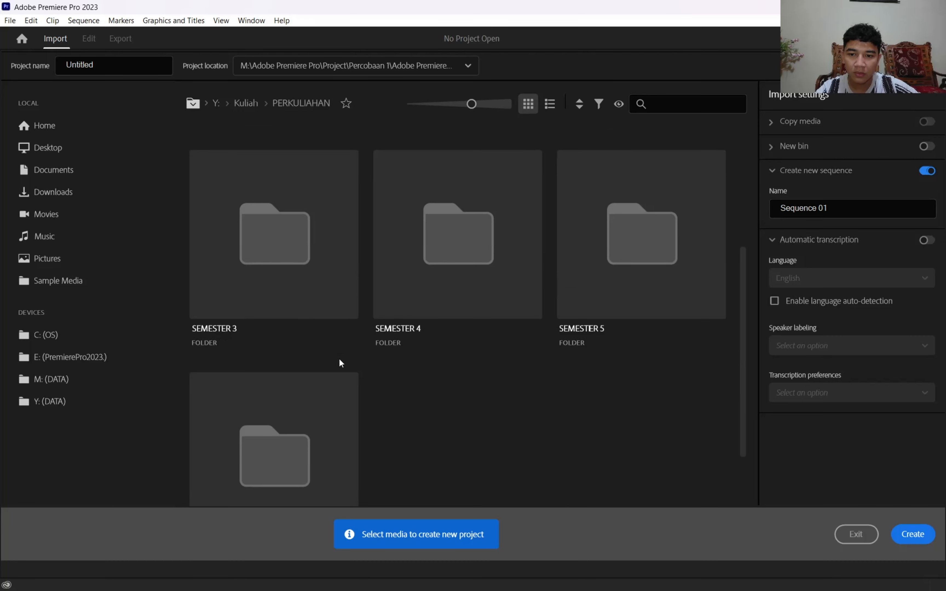
{"action": "scroll", "coordinate": [339, 360], "scroll_direction": "down", "scroll_amount": 2}
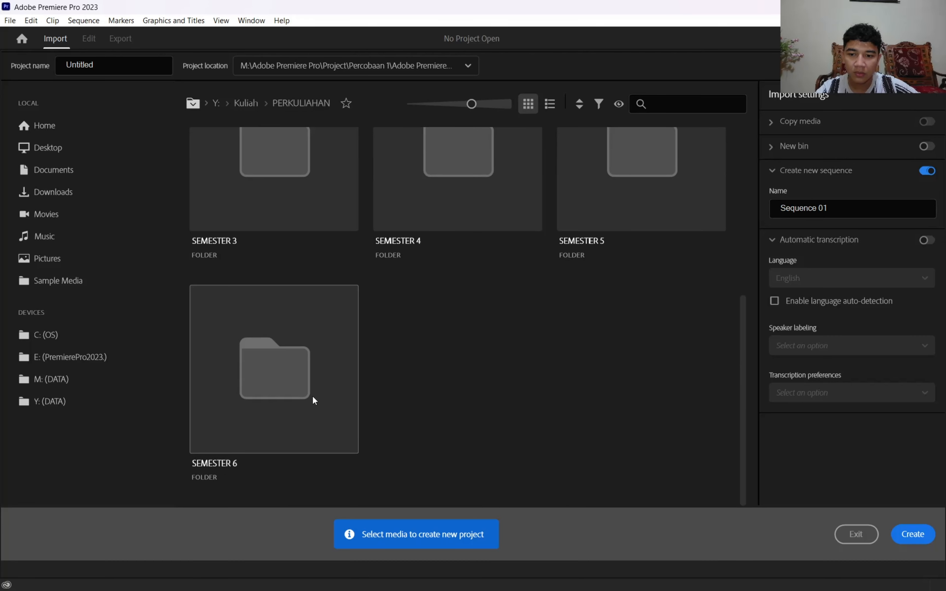
{"action": "double_click", "coordinate": [246, 371]}
{"action": "scroll", "coordinate": [521, 315], "scroll_direction": "down", "scroll_amount": 3}
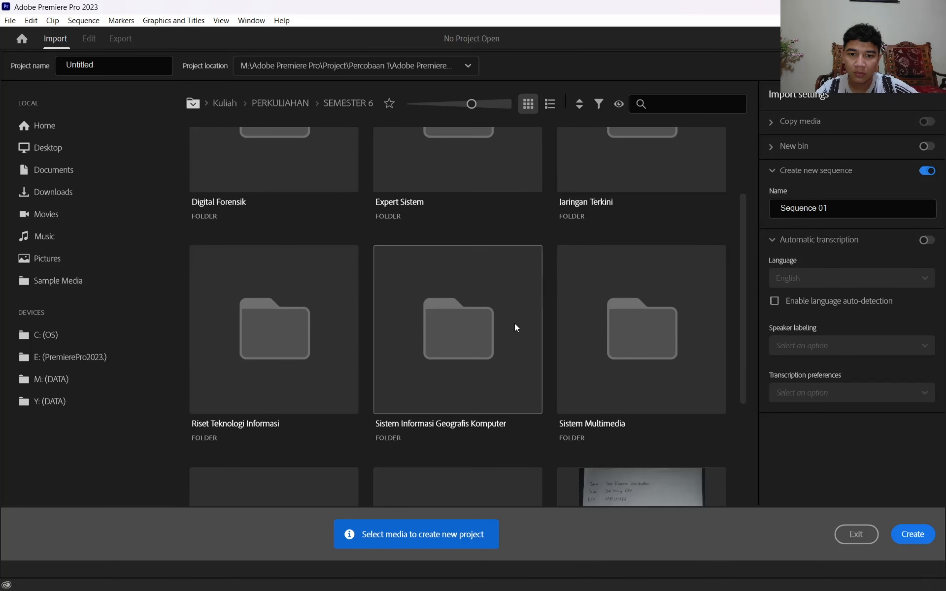
{"action": "scroll", "coordinate": [514, 327], "scroll_direction": "down", "scroll_amount": 2}
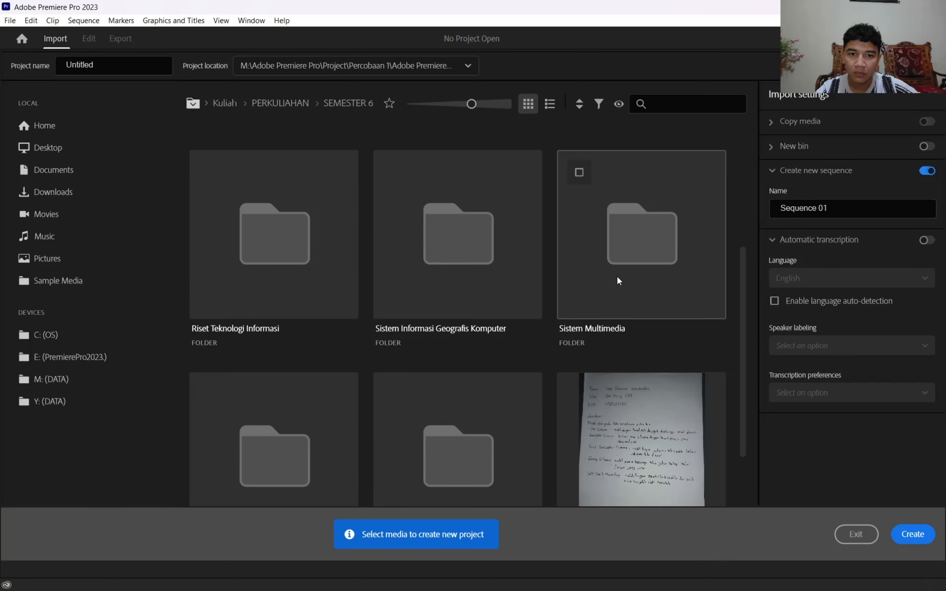
{"action": "double_click", "coordinate": [607, 282]}
{"action": "scroll", "coordinate": [501, 292], "scroll_direction": "down", "scroll_amount": 3}
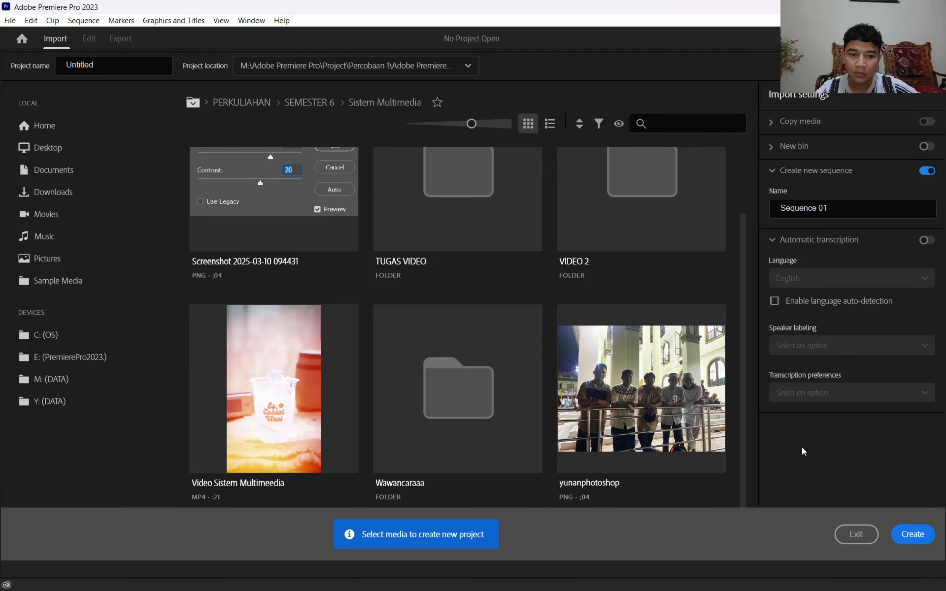
Open the VIDEO 2 folder and create the project with the name Untitled, replacing the existing project file
{"action": "left_click", "coordinate": [914, 534]}
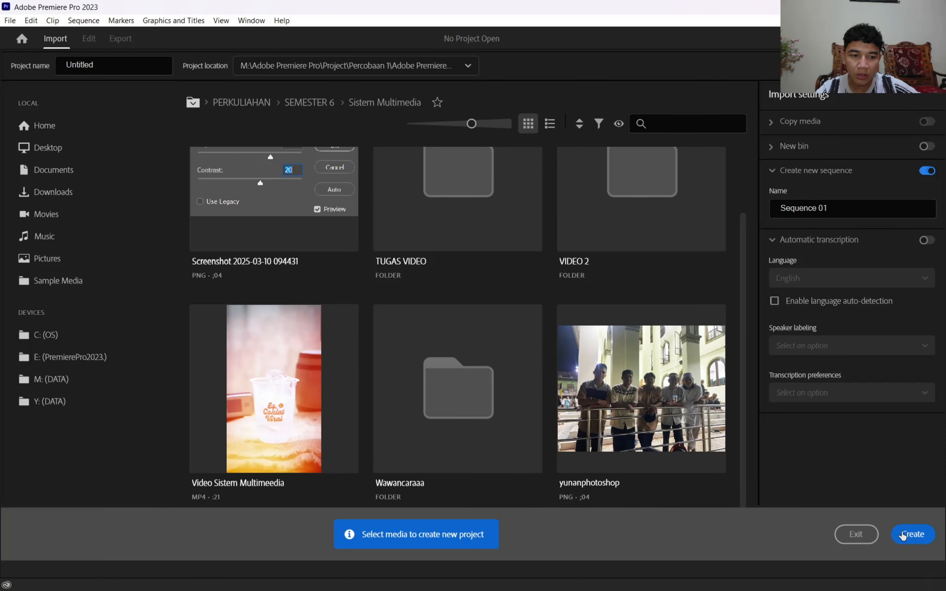
{"action": "left_click", "coordinate": [590, 317]}
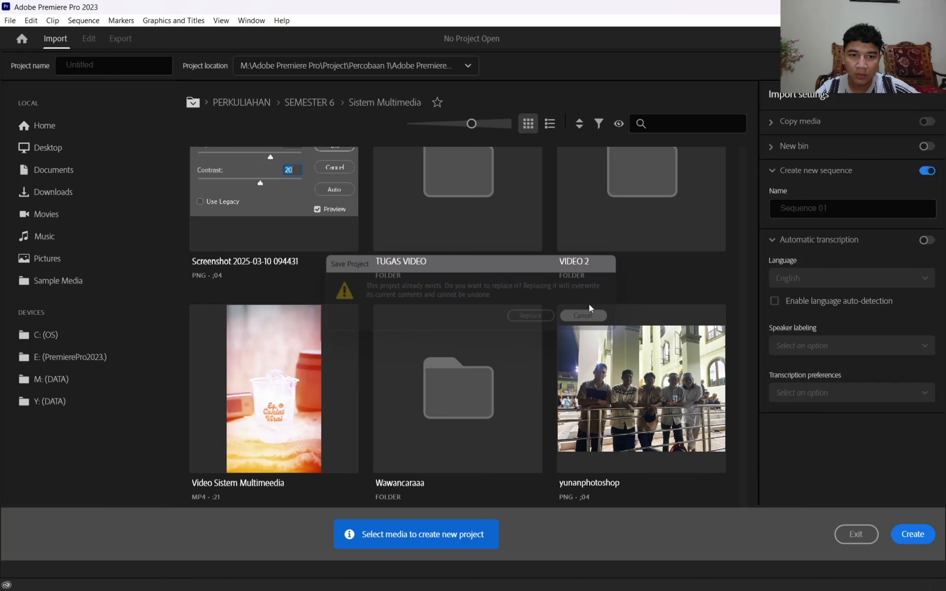
{"action": "scroll", "coordinate": [605, 307], "scroll_direction": "up", "scroll_amount": 2}
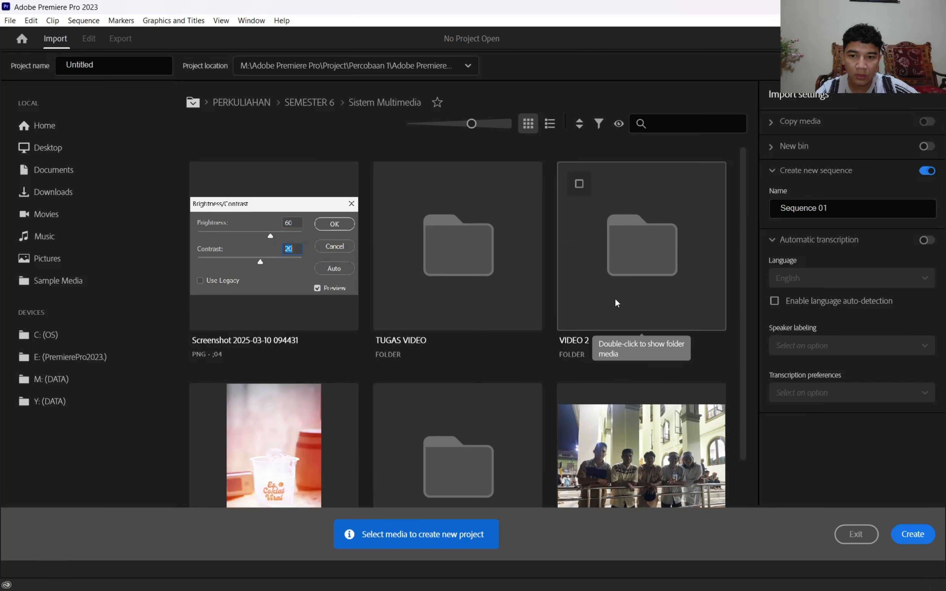
{"action": "double_click", "coordinate": [616, 303]}
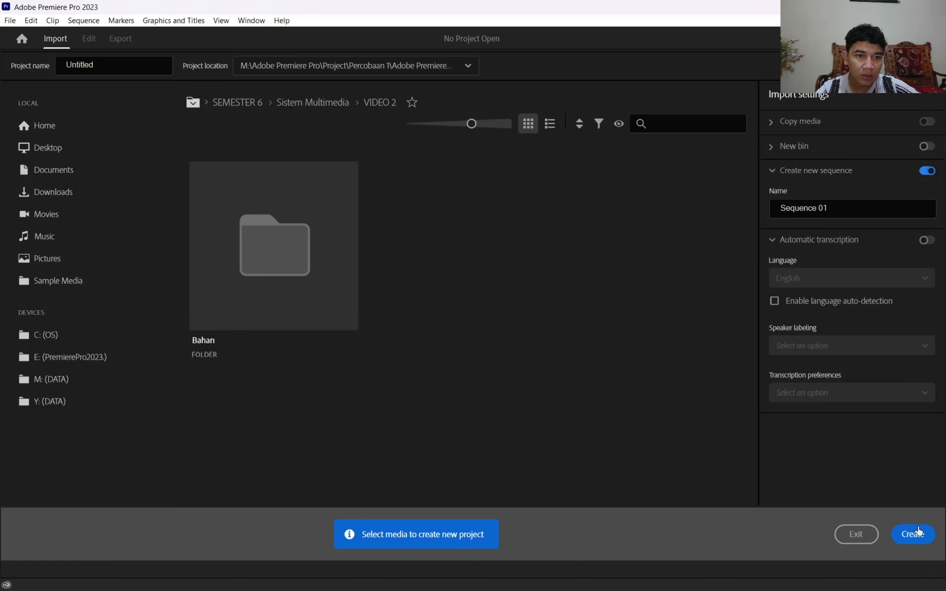
{"action": "left_click", "coordinate": [921, 533]}
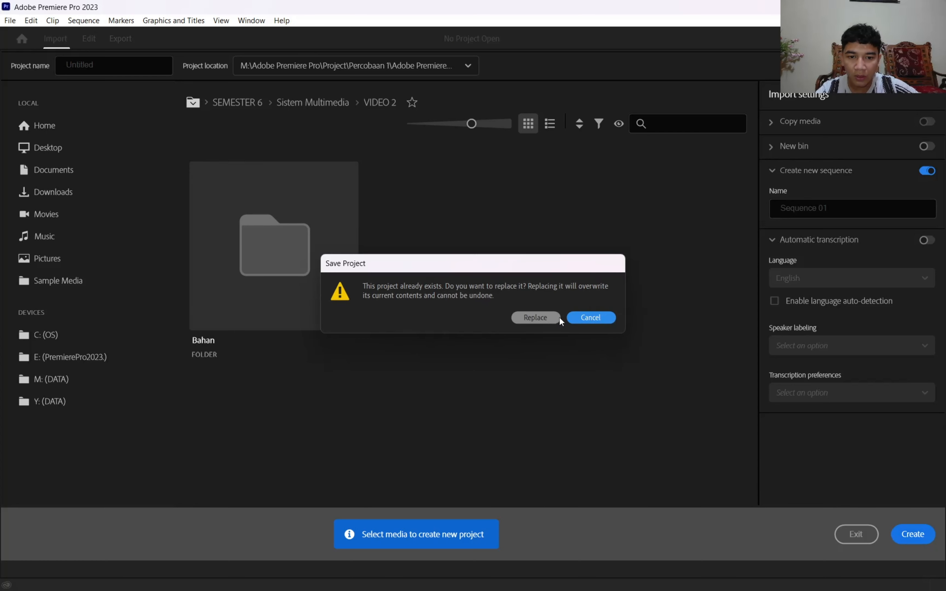
{"action": "left_click", "coordinate": [546, 321]}
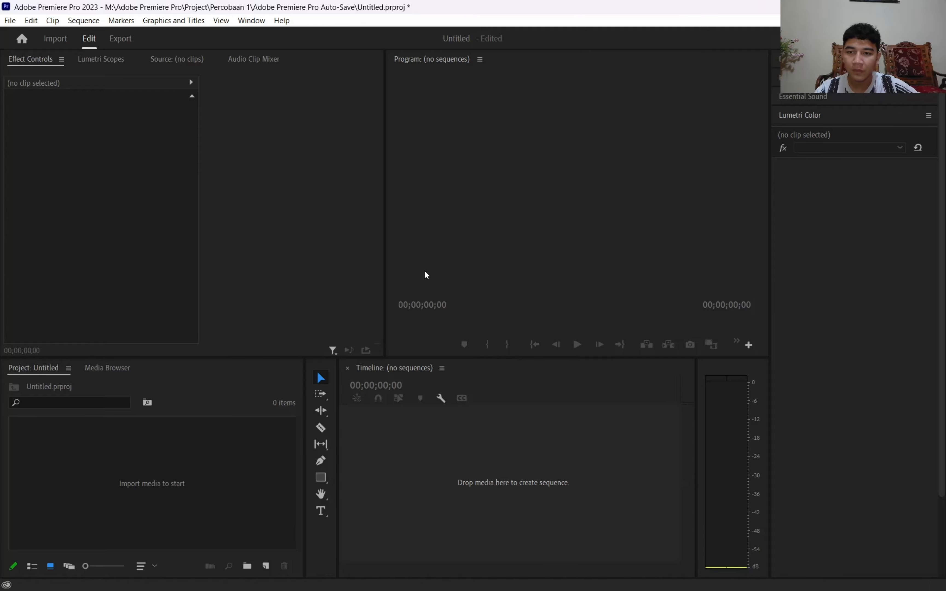
Switch to the module PDF and examine instruction 2 for the title file names and the command for creating a title
{"action": "key", "text": "alt+Tab"}
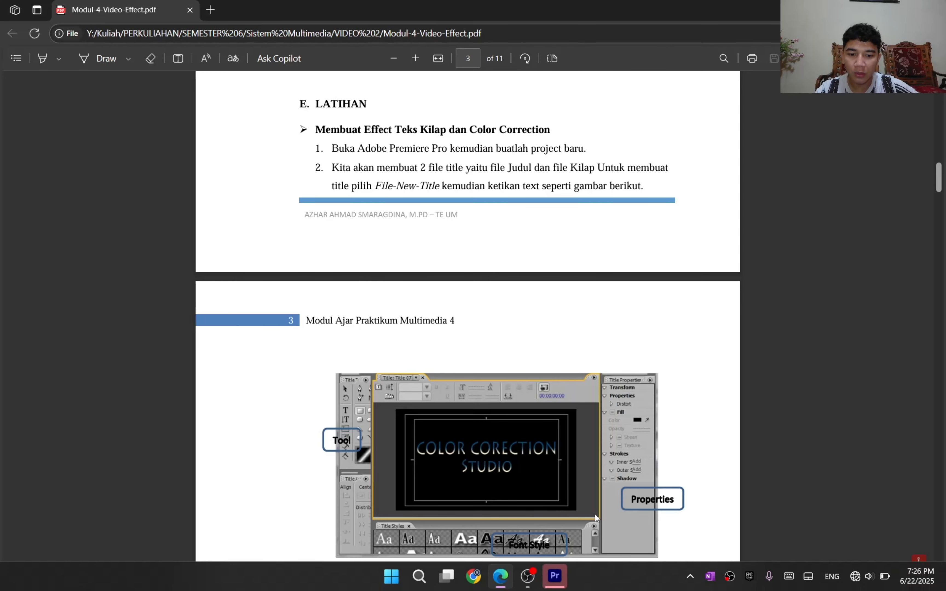
{"action": "key", "text": "alt+Tab"}
{"action": "key", "text": "alt+Tab"}
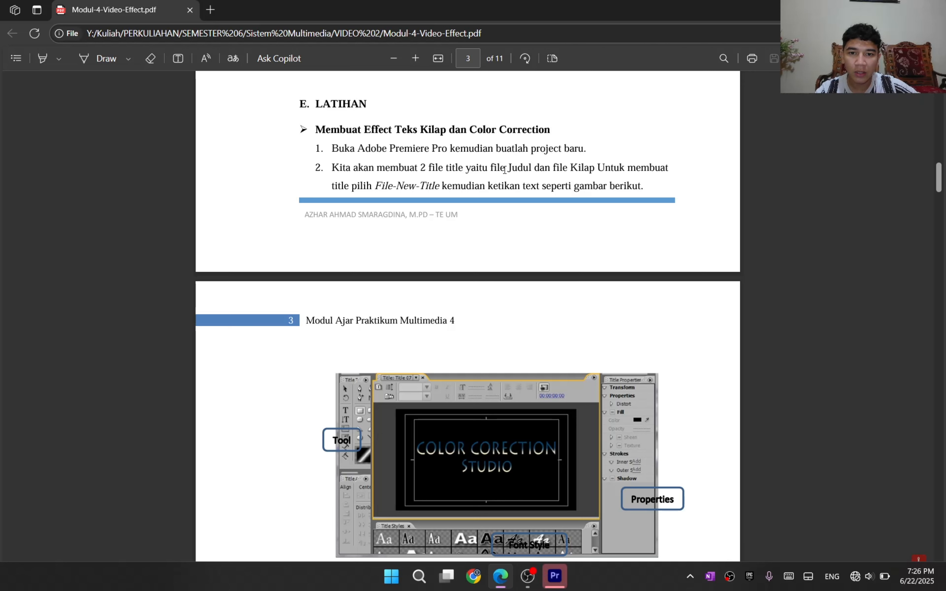
{"action": "double_click", "coordinate": [520, 166]}
{"action": "left_click", "coordinate": [588, 173]}
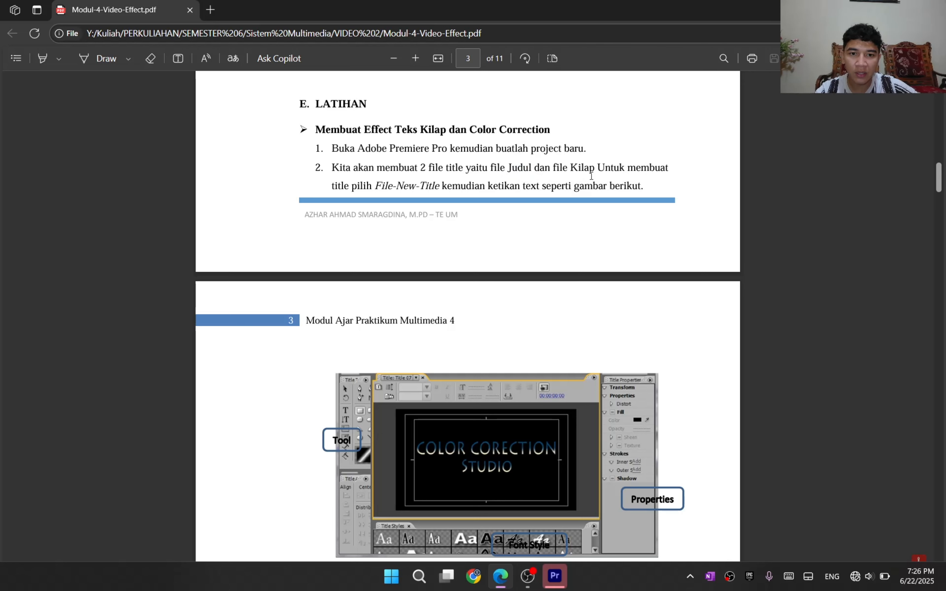
{"action": "double_click", "coordinate": [590, 172]}
{"action": "left_click", "coordinate": [451, 182]}
{"action": "left_click_drag", "start_coordinate": [436, 186], "coordinate": [377, 186]}
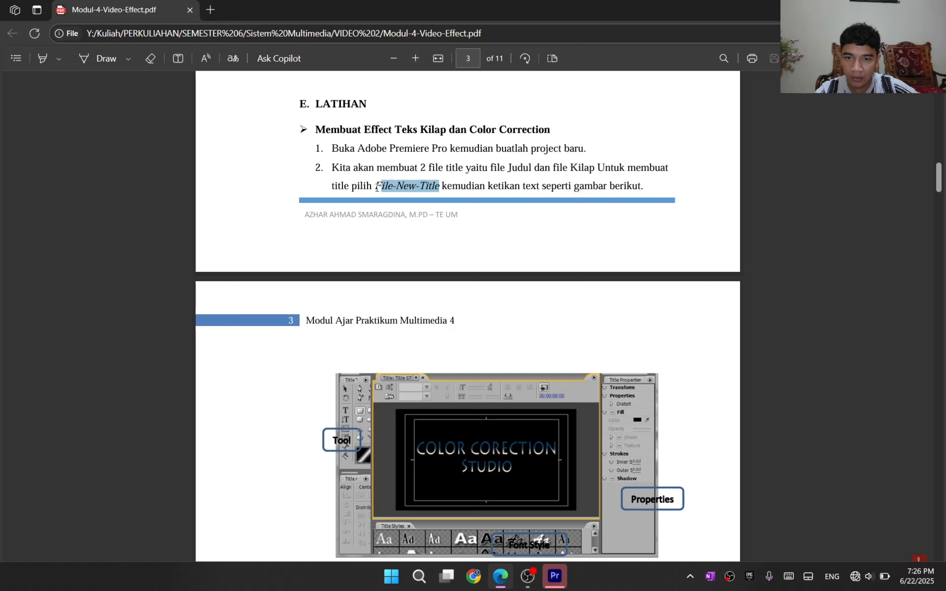
{"action": "left_click", "coordinate": [487, 219]}
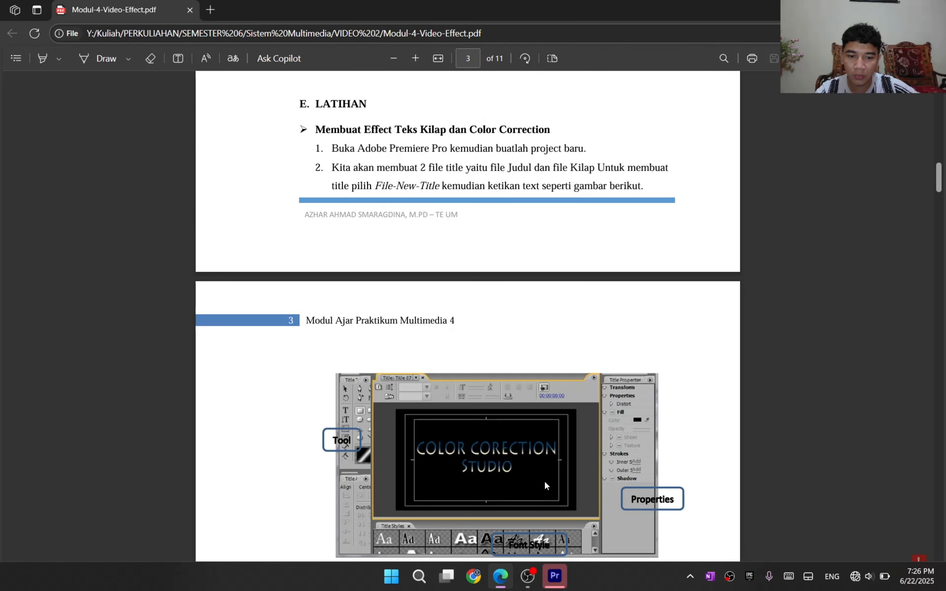
{"action": "left_click", "coordinate": [553, 586]}
{"action": "left_click", "coordinate": [553, 586]}
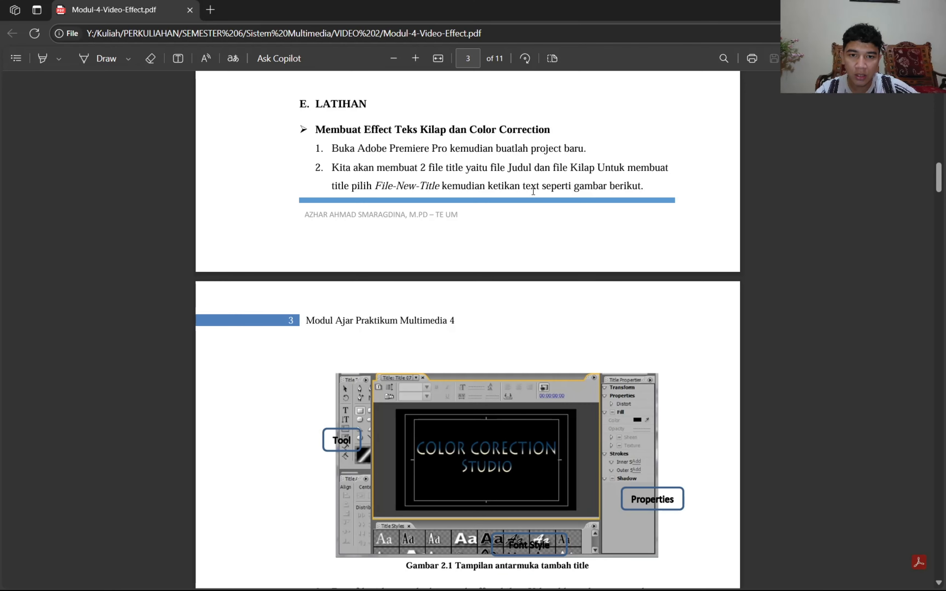
Switch from the module PDF back to Adobe Premiere Pro
{"action": "double_click", "coordinate": [532, 190]}
{"action": "key", "text": "alt+Tab"}
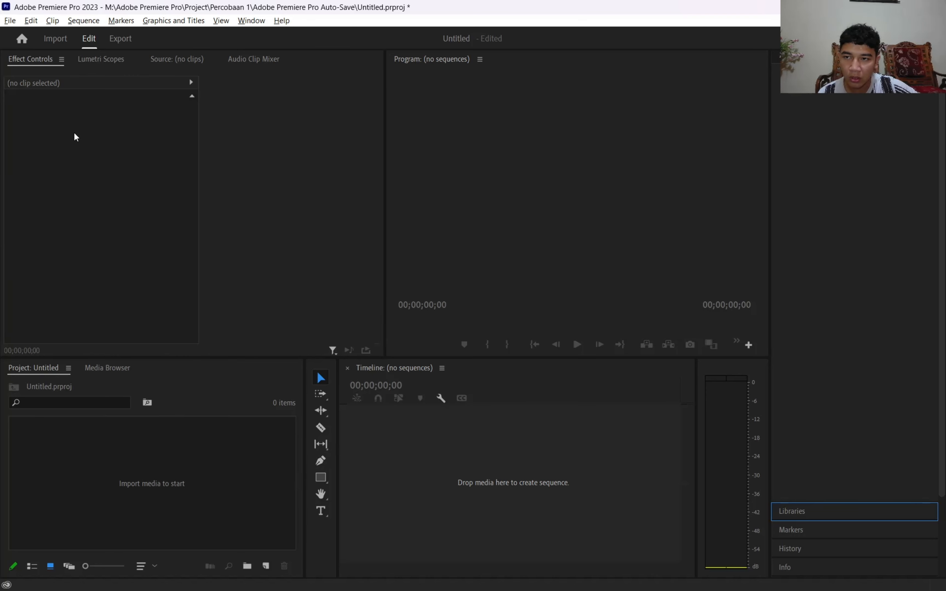
{"action": "left_click", "coordinate": [11, 21]}
{"action": "mouse_move", "coordinate": [34, 38]}
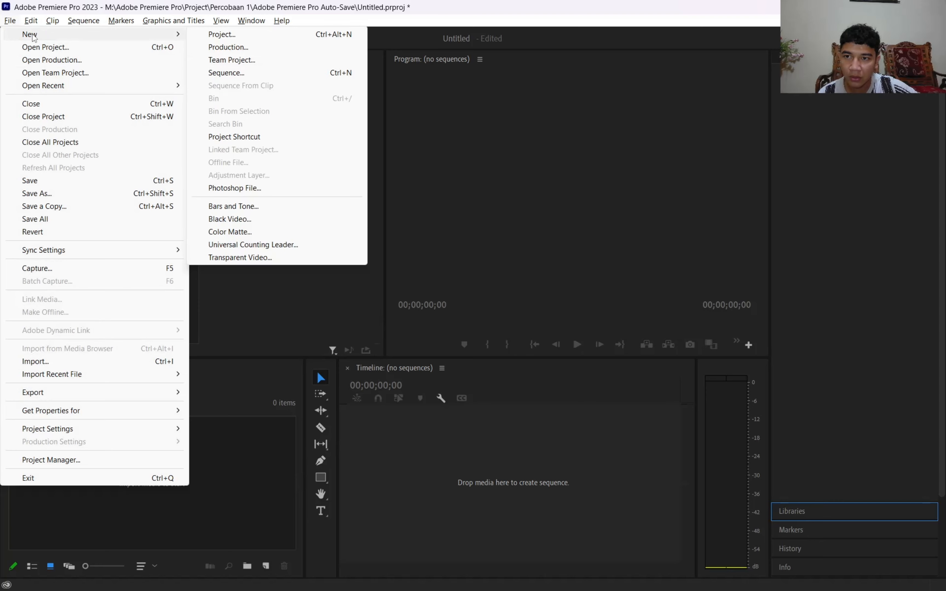
{"action": "left_click", "coordinate": [352, 72]}
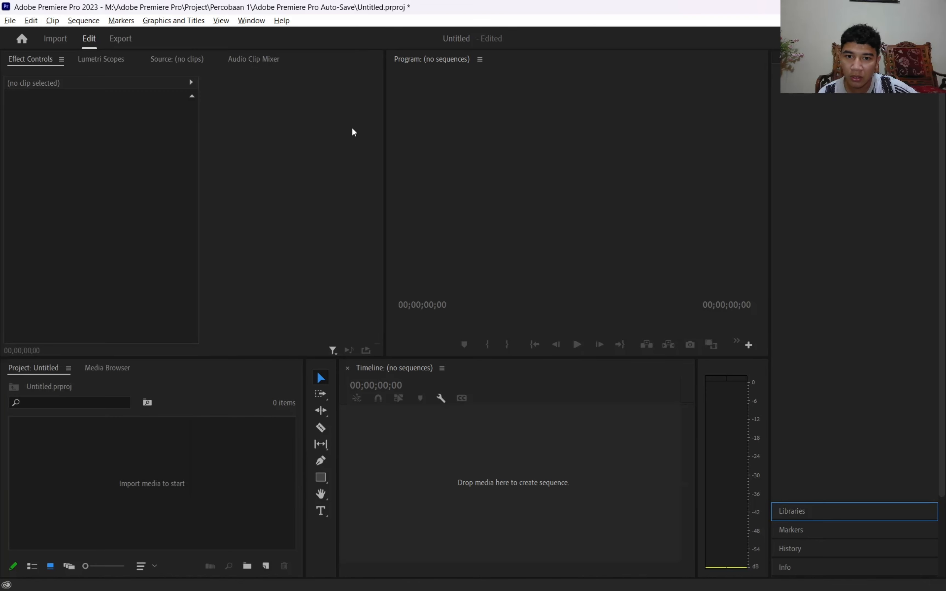
{"action": "left_click", "coordinate": [344, 81]}
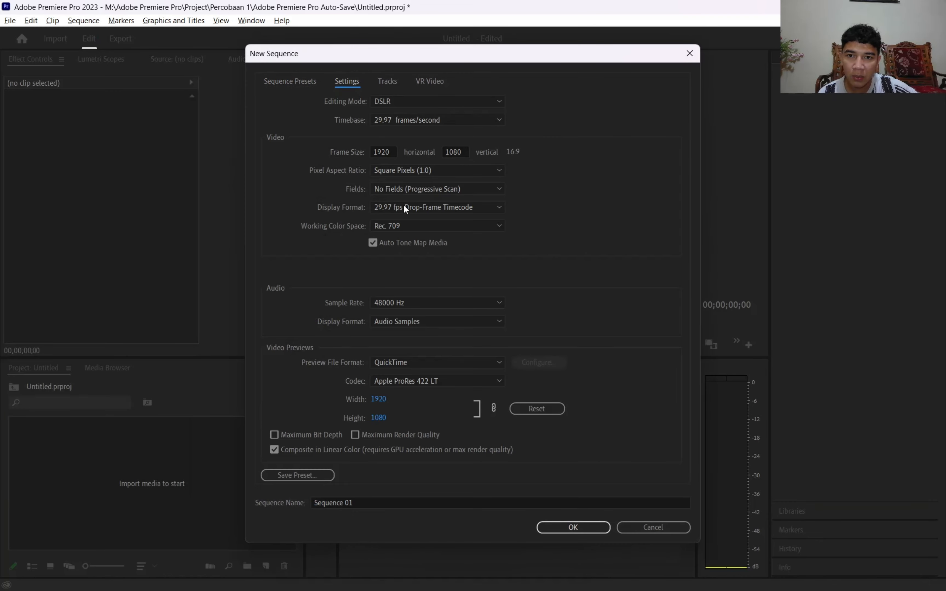
{"action": "scroll", "coordinate": [437, 303], "scroll_direction": "down", "scroll_amount": 2}
{"action": "scroll", "coordinate": [468, 304], "scroll_direction": "up", "scroll_amount": 1}
{"action": "left_click", "coordinate": [690, 53]}
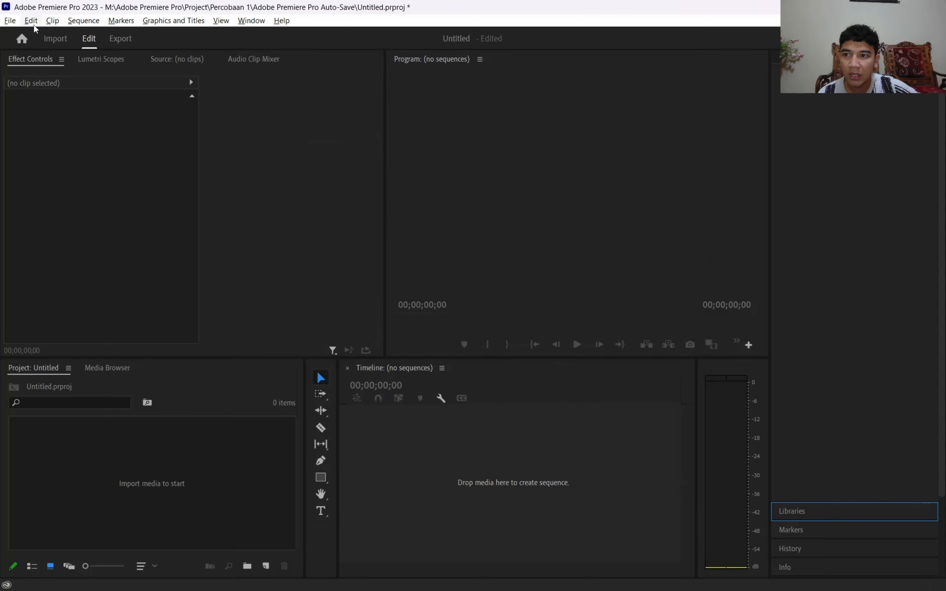
Create a new sequence with the DSLR 1080p30 settings, named Sequence plus the student's first name and latihan 1, and collapse Libraries
{"action": "left_click", "coordinate": [10, 20]}
{"action": "mouse_move", "coordinate": [35, 36]}
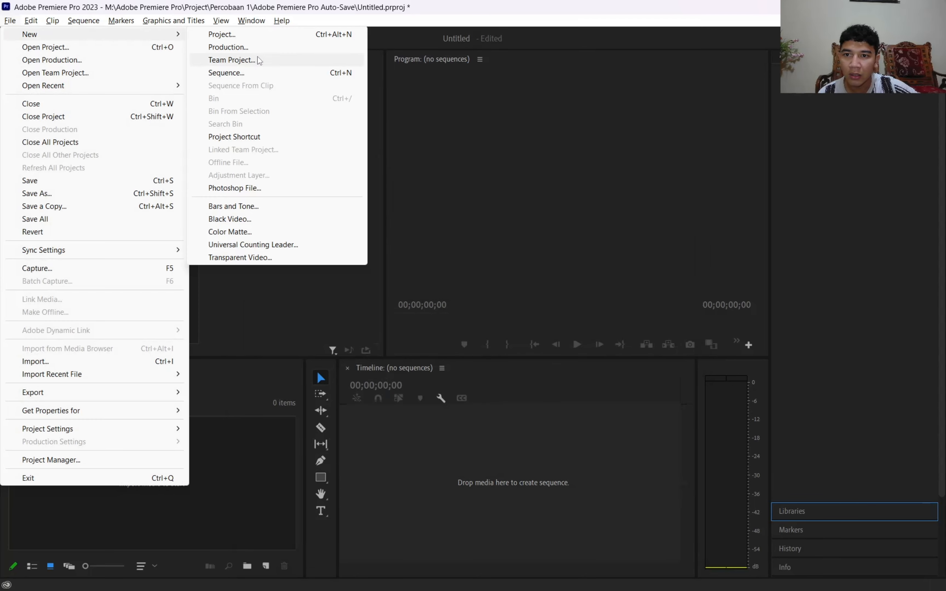
{"action": "left_click", "coordinate": [261, 74]}
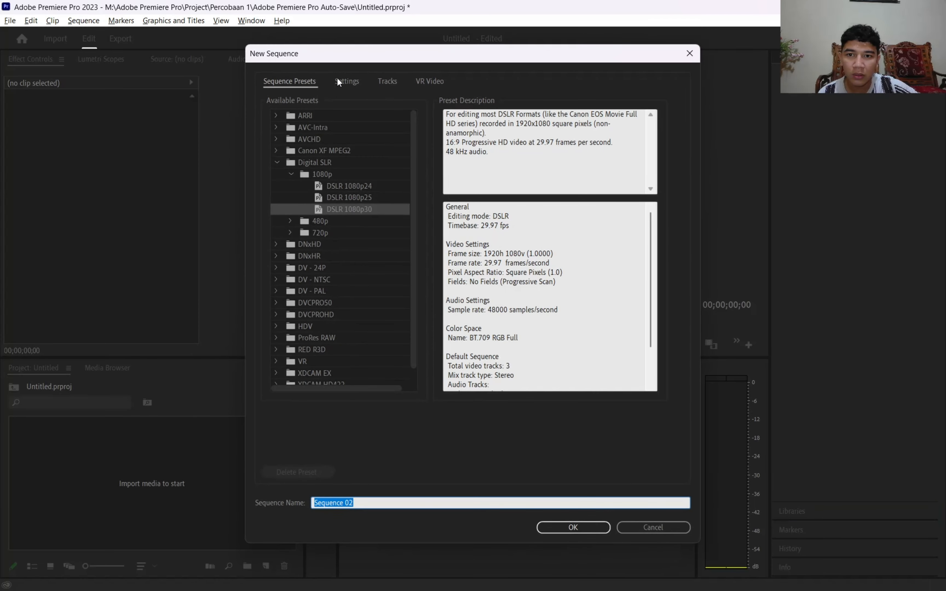
{"action": "left_click", "coordinate": [338, 82]}
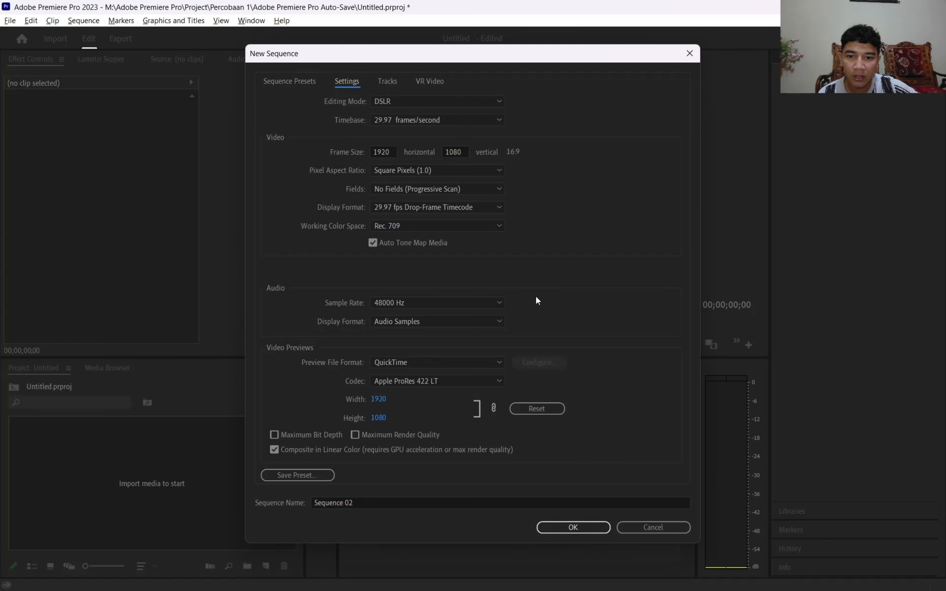
{"action": "left_click", "coordinate": [504, 500]}
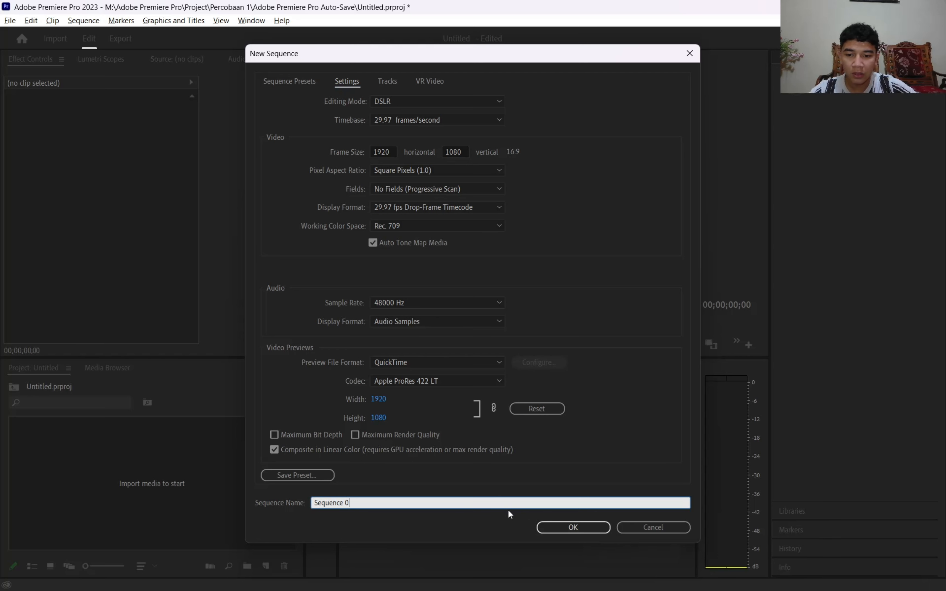
{"action": "type", "text": "yunan latihan 1"}
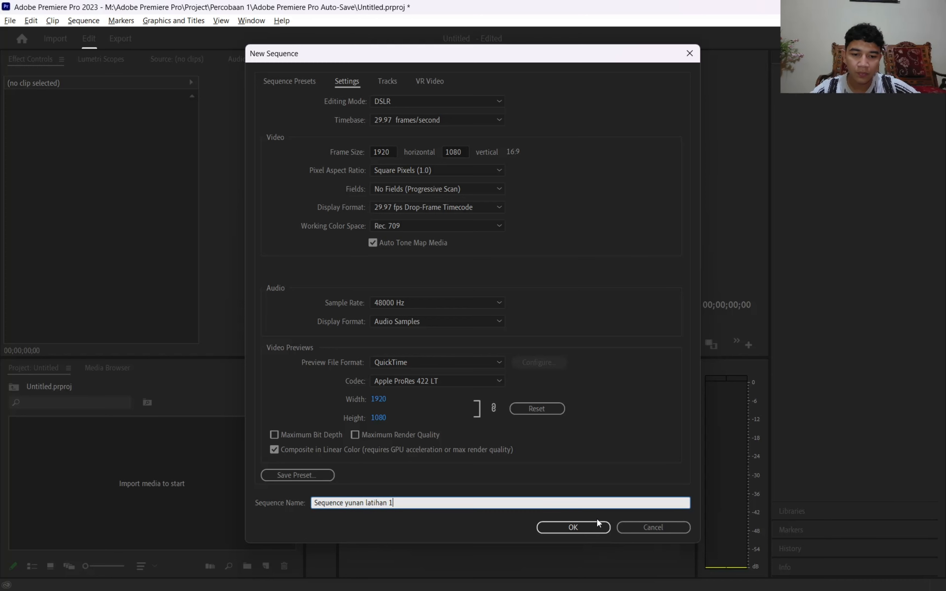
{"action": "left_click", "coordinate": [598, 524]}
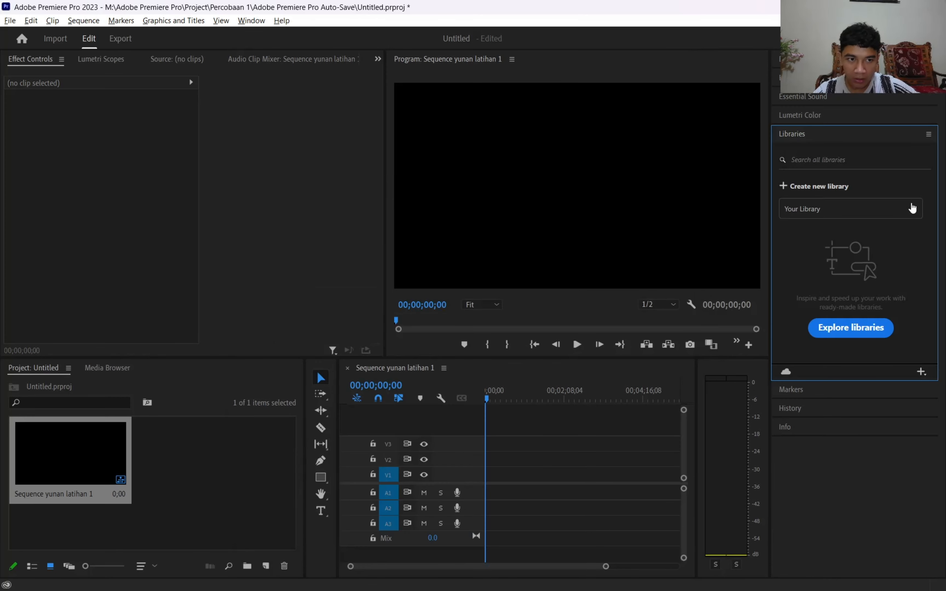
{"action": "left_click", "coordinate": [819, 134]}
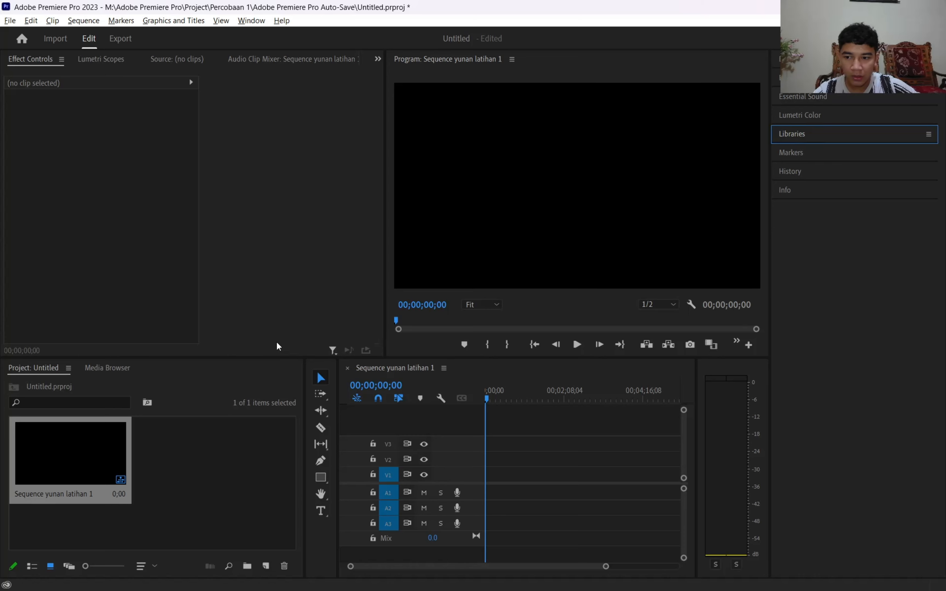
Place a new text object above the middle of the black frame with the Type tool
{"action": "key", "text": "alt+Tab"}
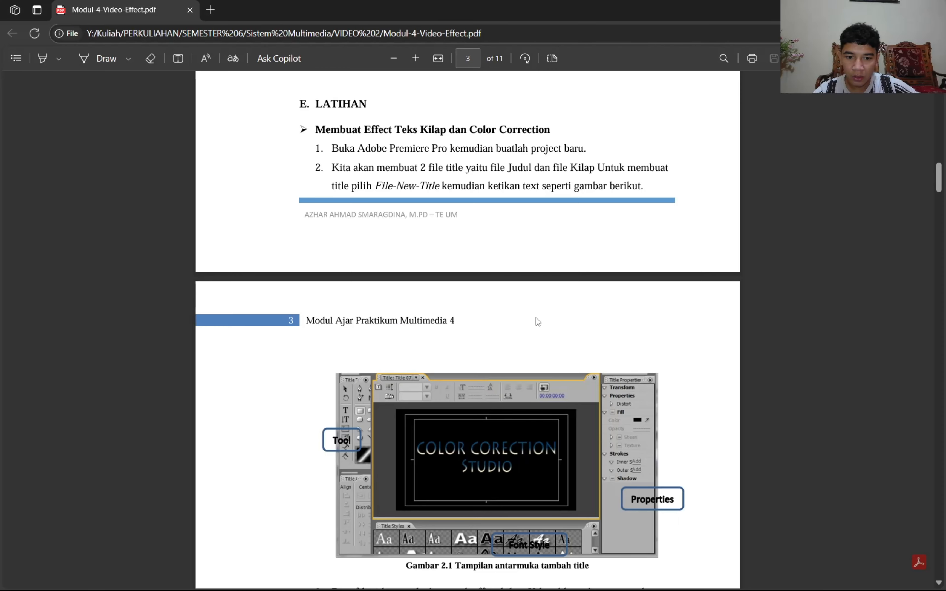
{"action": "key", "text": "alt+Tab"}
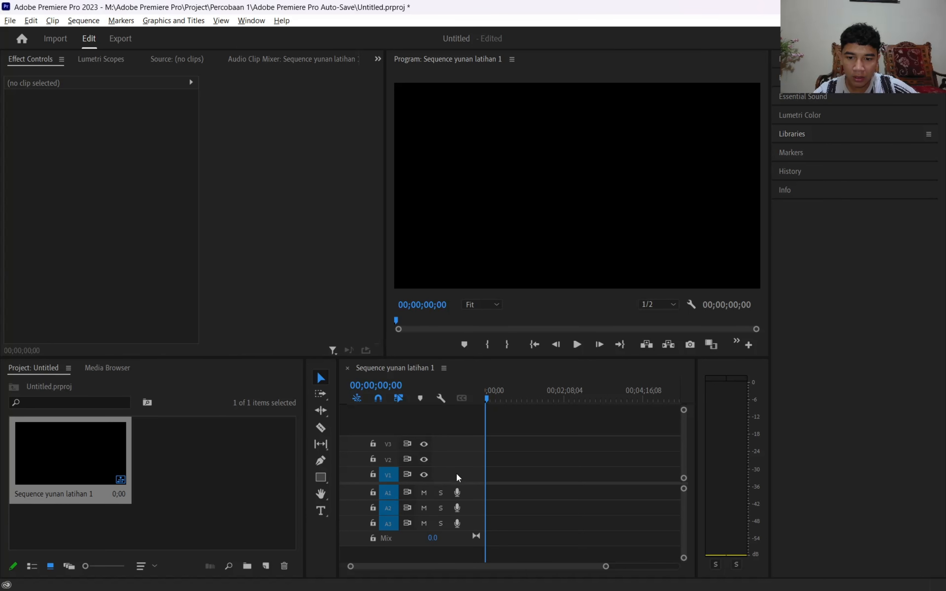
{"action": "right_click", "coordinate": [329, 369]}
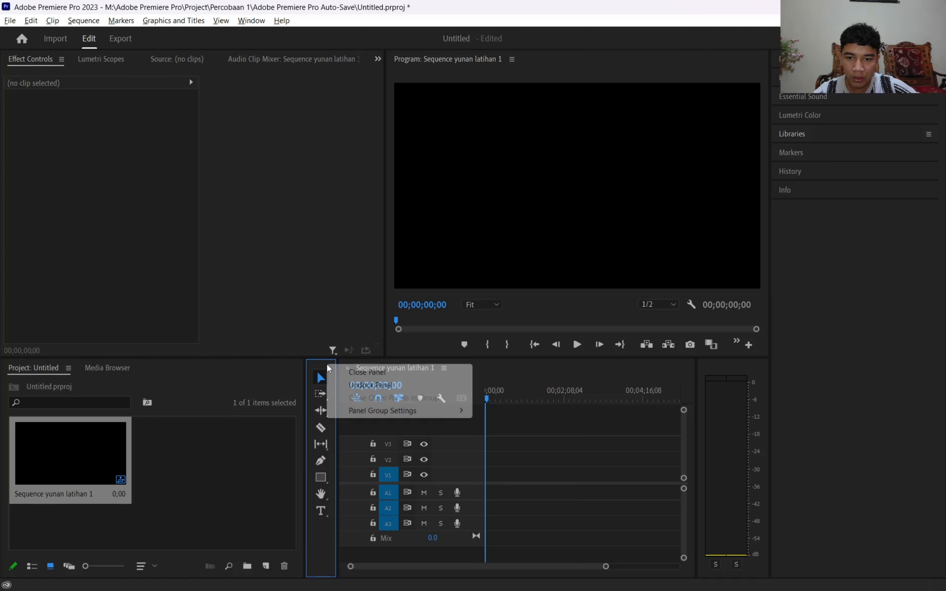
{"action": "left_click", "coordinate": [323, 515]}
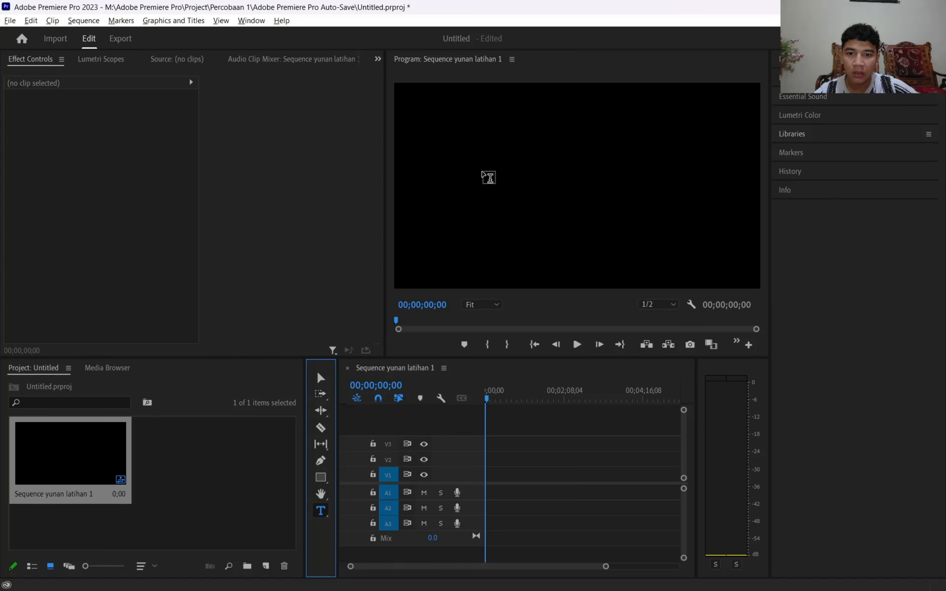
{"action": "left_click", "coordinate": [485, 174]}
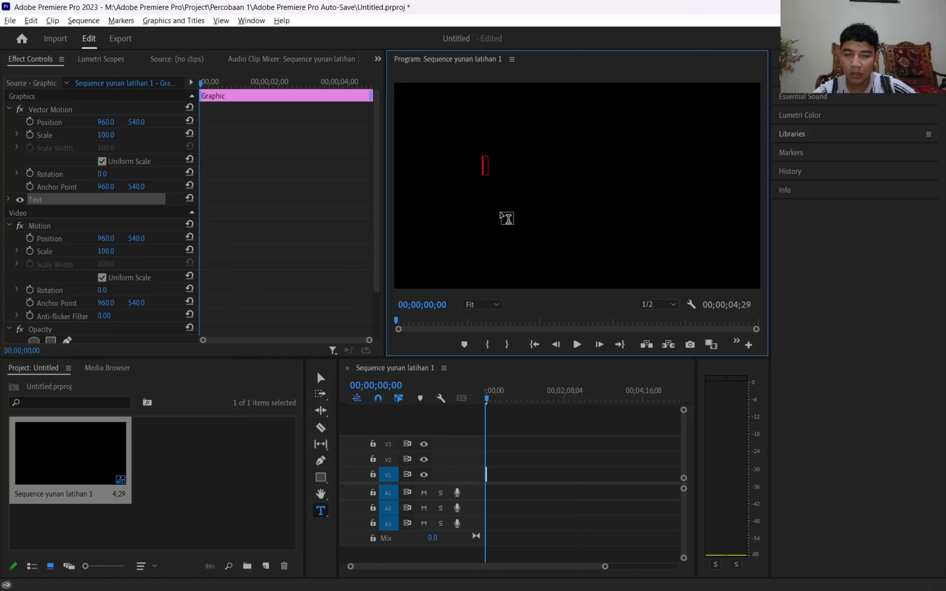
Check the title figure in the module PDF and enter "color corection studio" as the title text
{"action": "key", "text": "alt+Tab"}
{"action": "scroll", "coordinate": [503, 217], "scroll_direction": "down", "scroll_amount": 5}
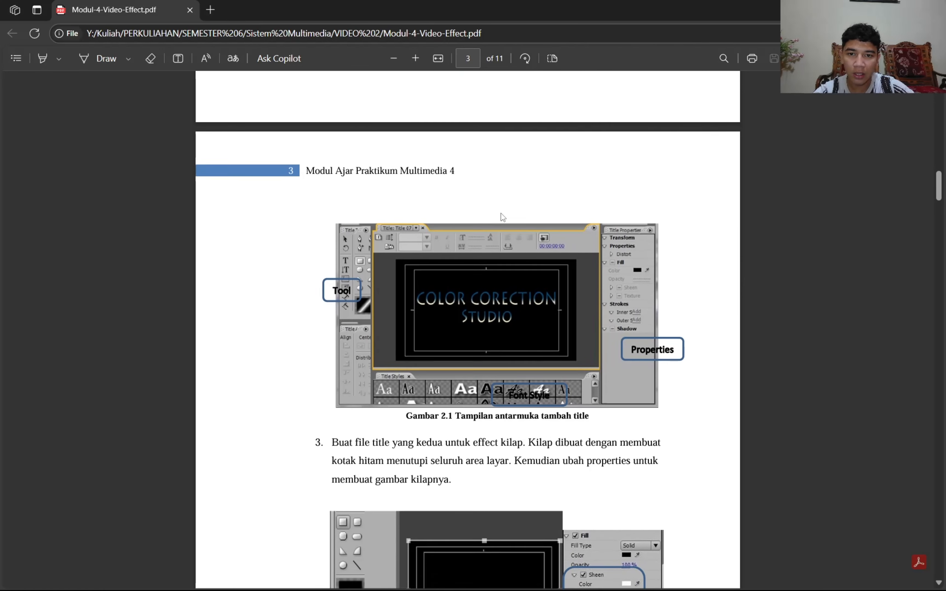
{"action": "key", "text": "alt+Tab"}
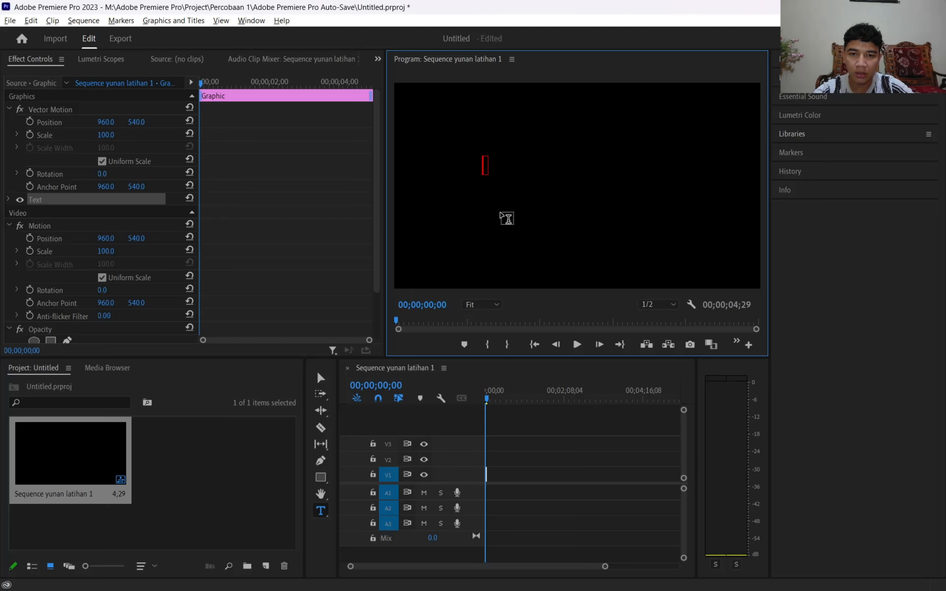
{"action": "type", "text": "color cor"}
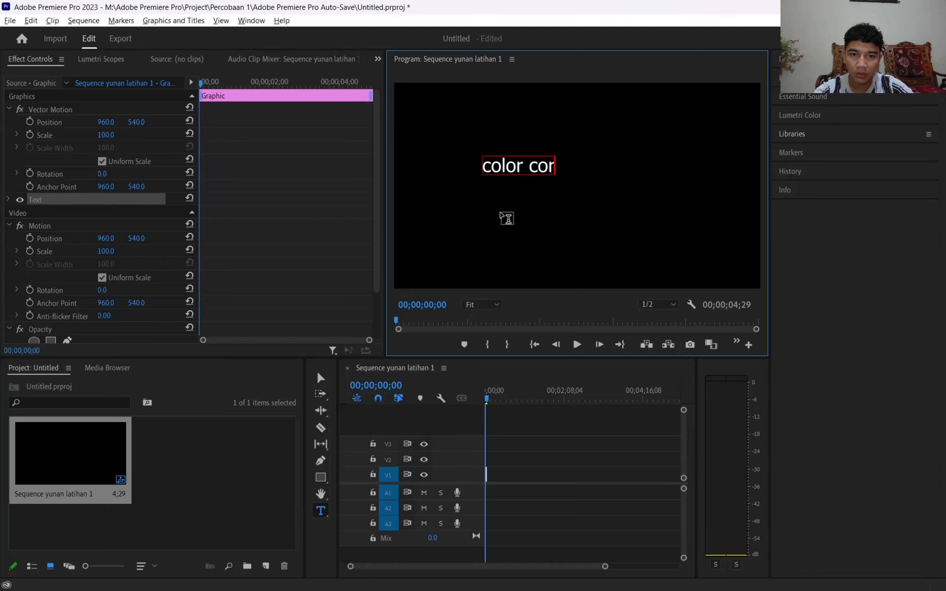
{"action": "type", "text": "ection"}
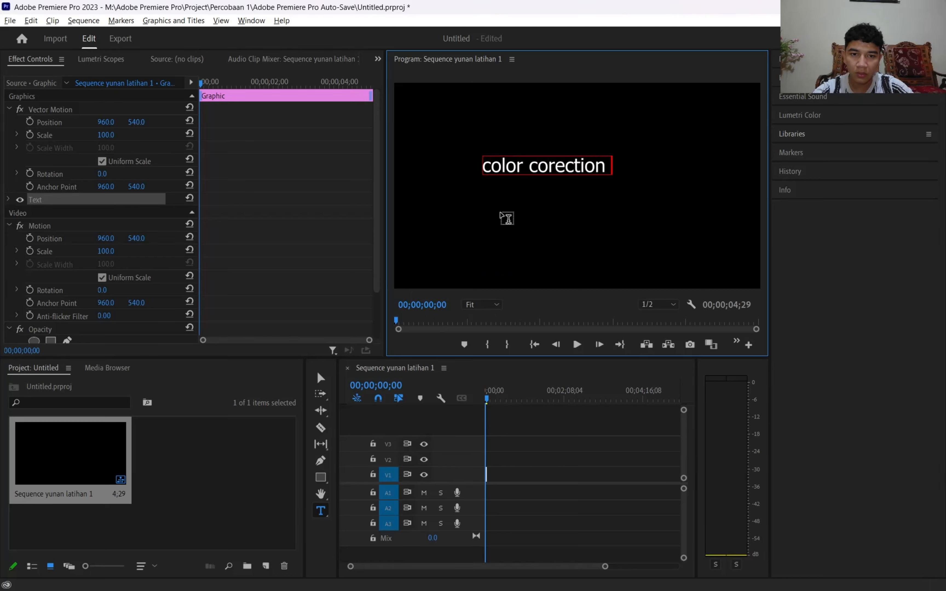
{"action": "type", "text": " studip"}
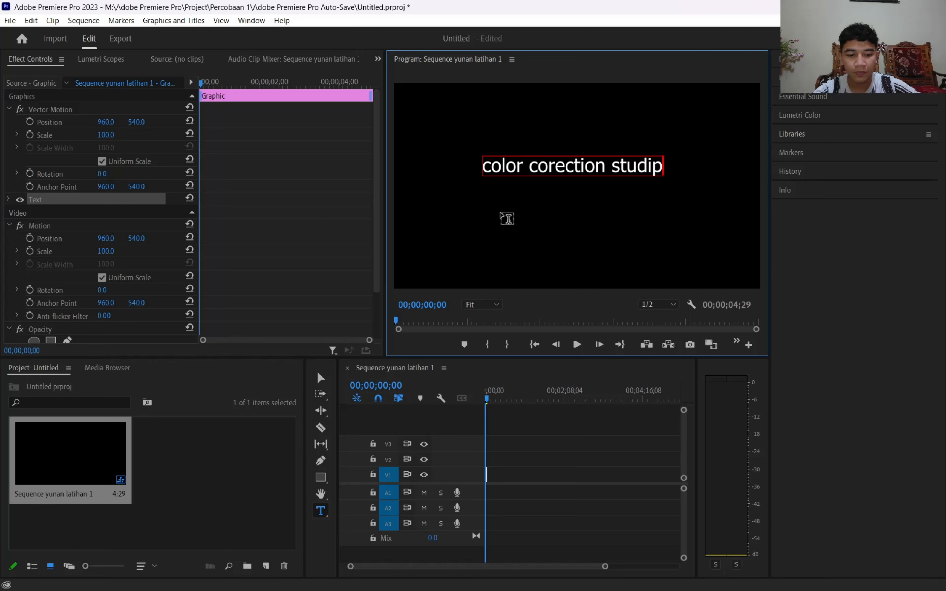
{"action": "key", "text": "BackSpace"}
{"action": "type", "text": "o"}
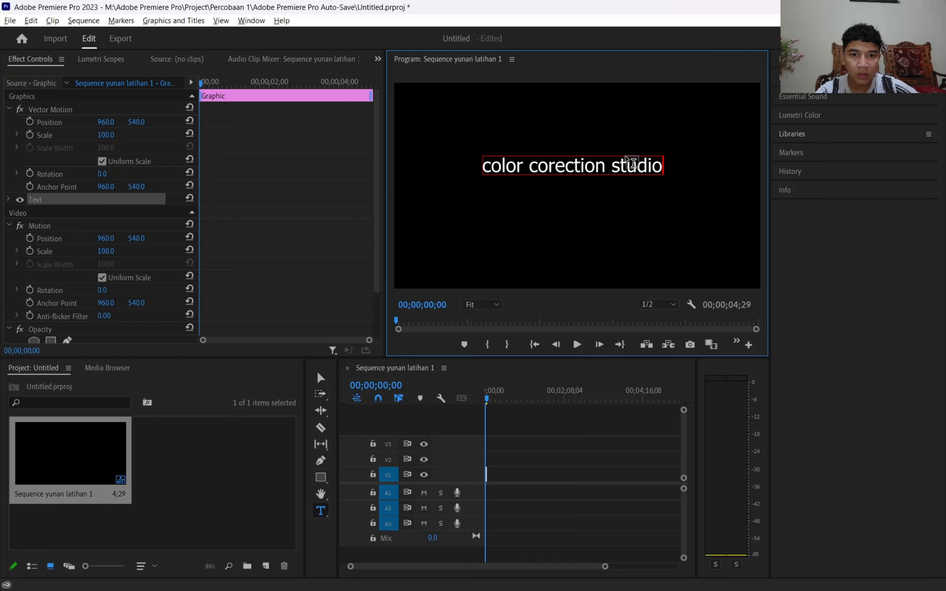
Show the title's text and alignment properties in Essential Graphics
{"action": "left_click", "coordinate": [628, 166]}
{"action": "left_click", "coordinate": [805, 59]}
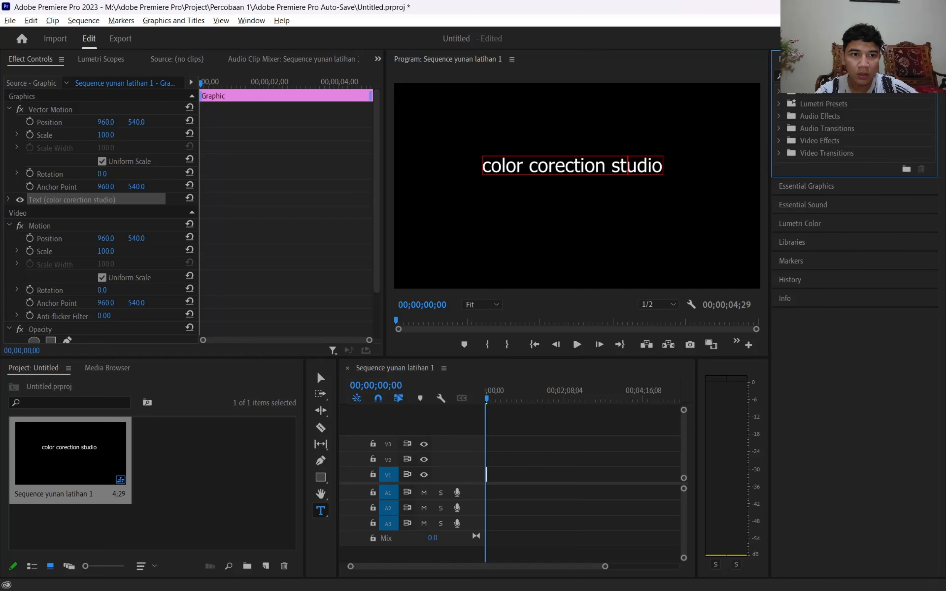
{"action": "left_click", "coordinate": [805, 59]}
{"action": "left_click", "coordinate": [805, 78]}
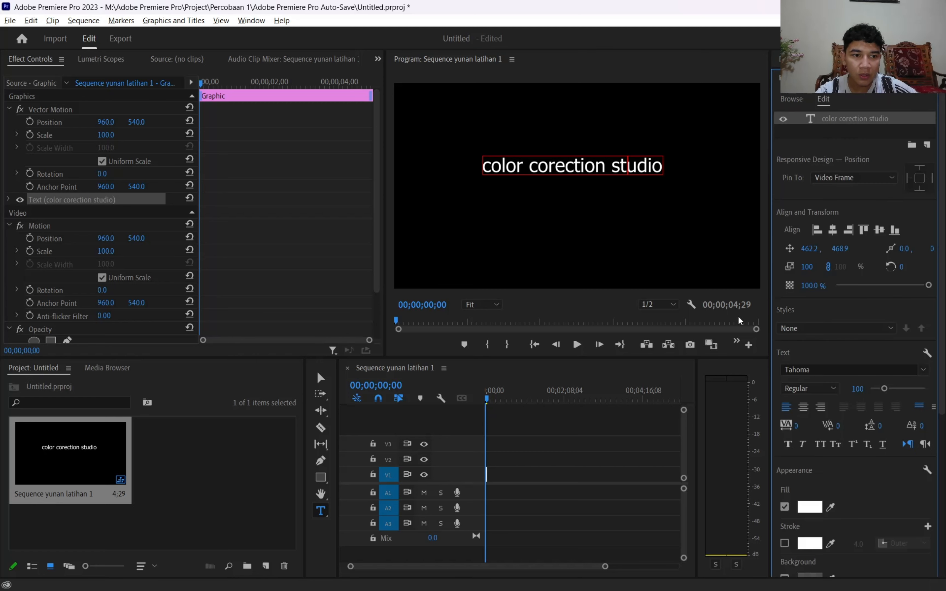
Remove the space before "studio" and put that word on a second line of the title
{"action": "double_click", "coordinate": [611, 169]}
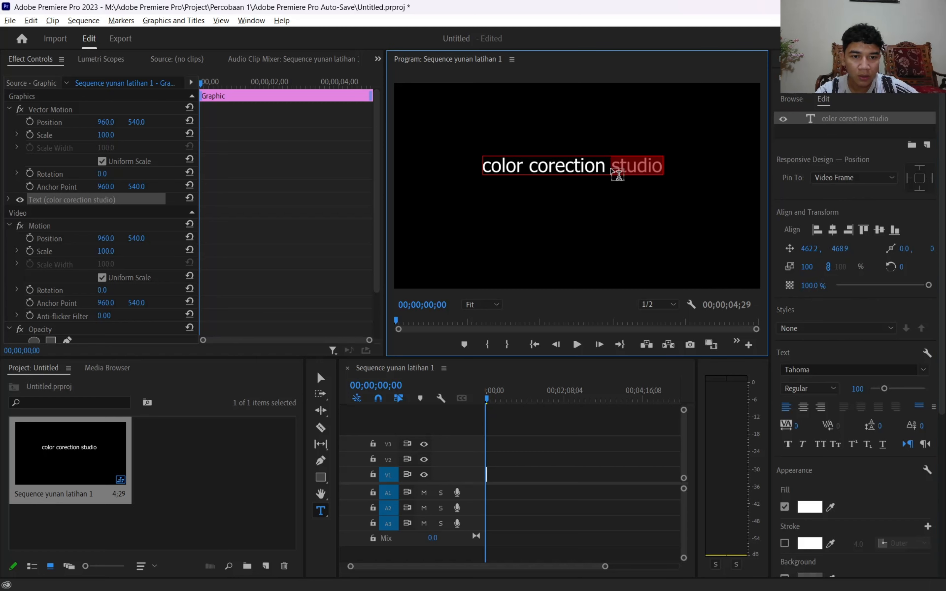
{"action": "key", "text": "Right"}
{"action": "key", "text": "shift+Left"}
{"action": "key", "text": "shift+Left"}
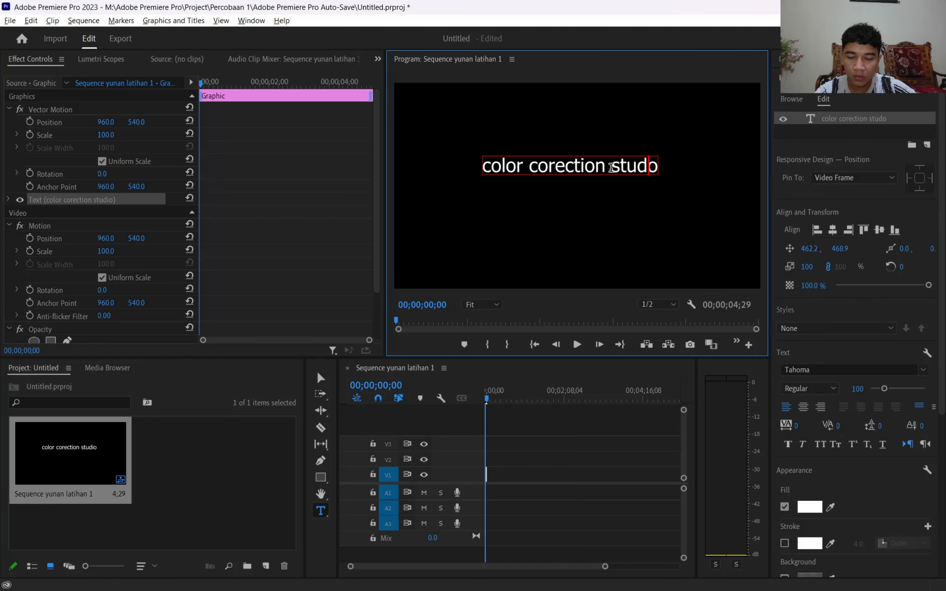
{"action": "key", "text": "Left"}
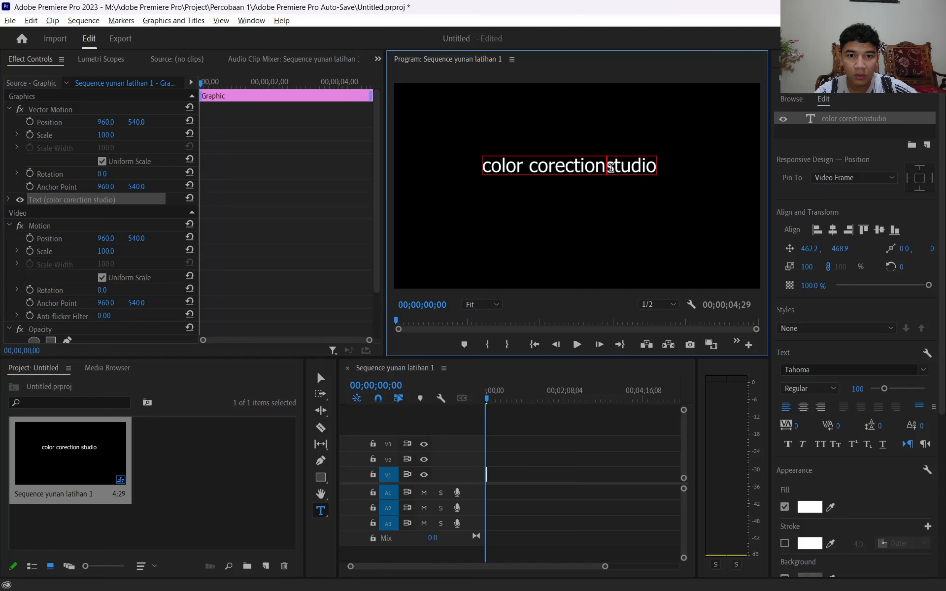
{"action": "key", "text": "Return"}
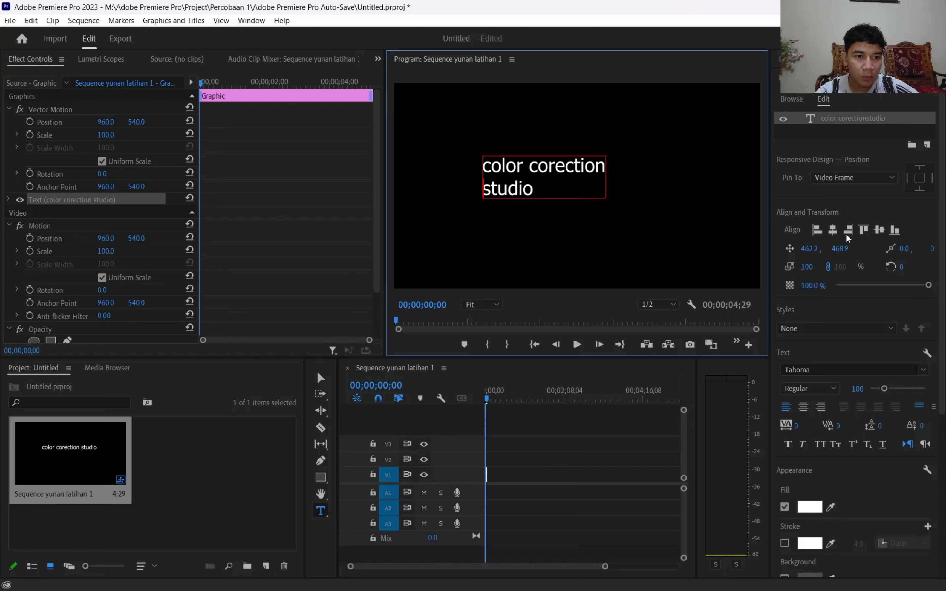
Center-align the two title lines and center the title horizontally in the frame
{"action": "left_click", "coordinate": [844, 374]}
{"action": "left_click", "coordinate": [803, 406]}
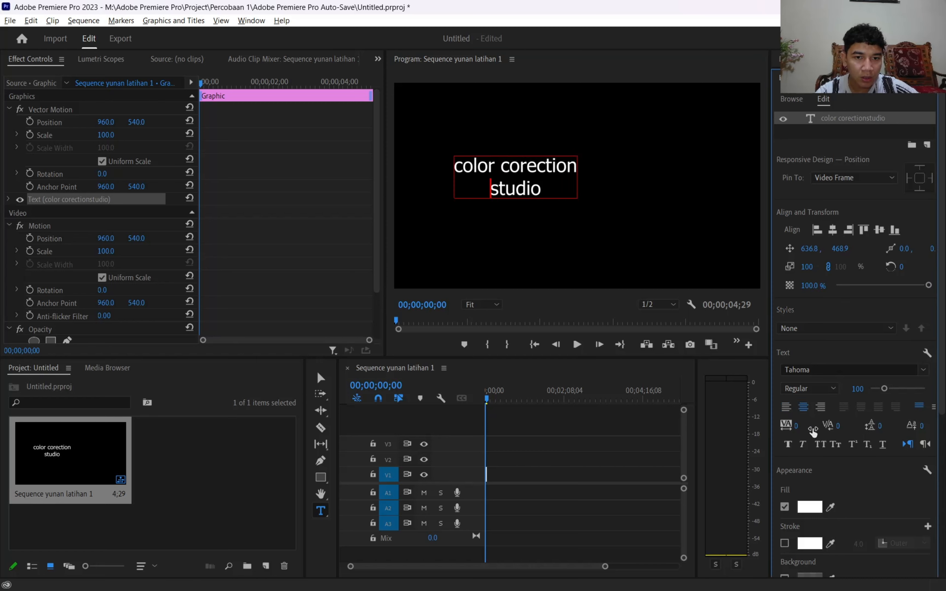
{"action": "left_click", "coordinate": [831, 230]}
{"action": "left_click", "coordinate": [648, 217]}
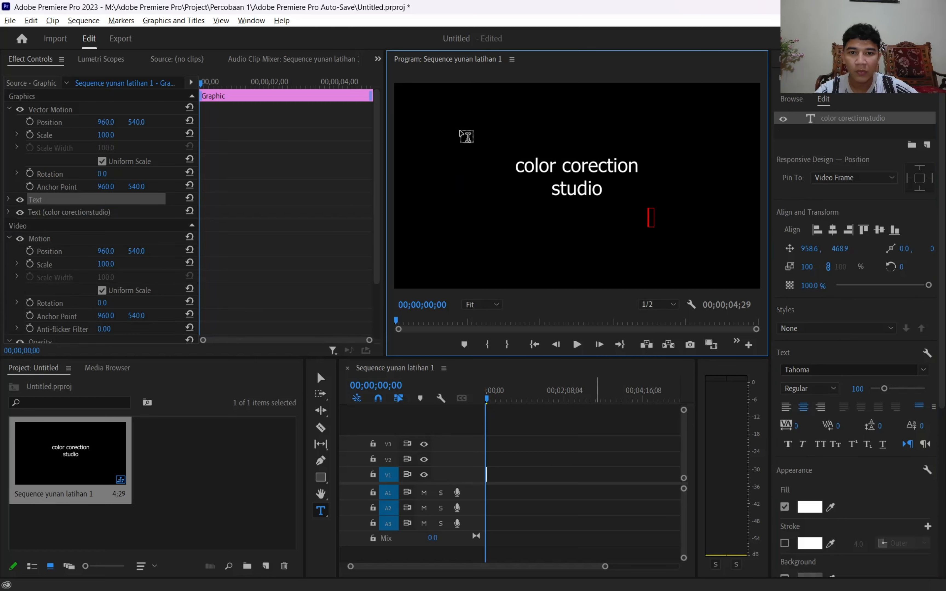
{"action": "left_click", "coordinate": [577, 191]}
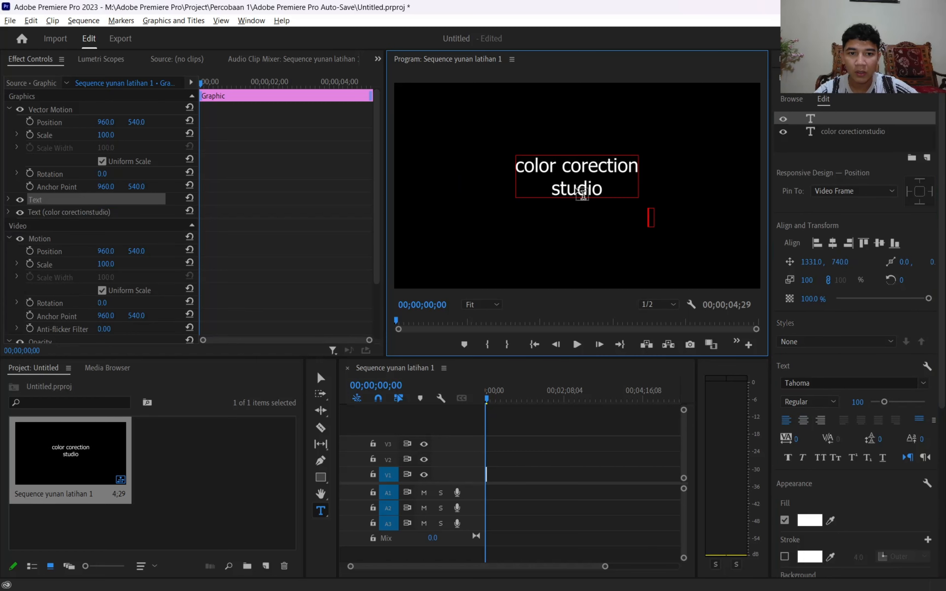
{"action": "double_click", "coordinate": [597, 182]}
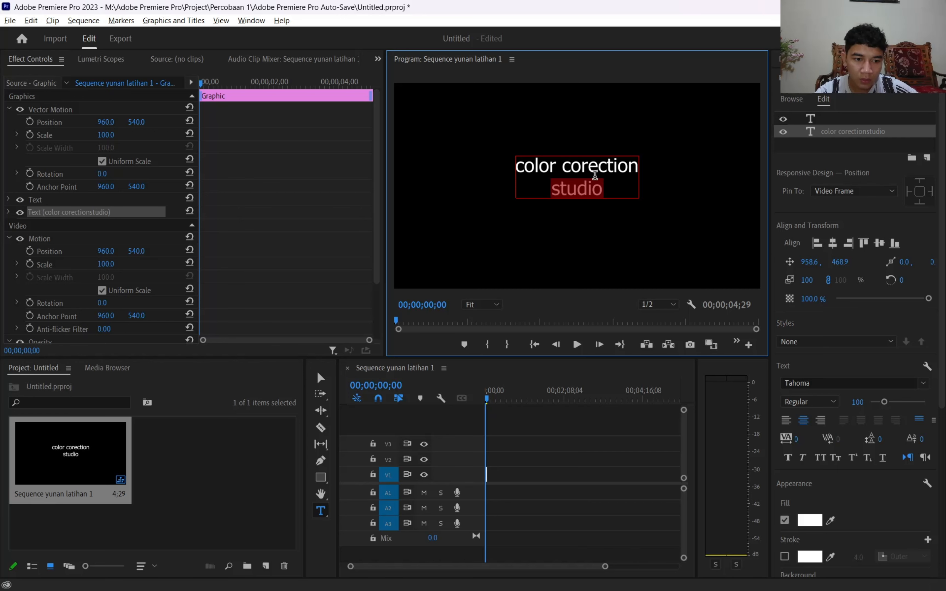
{"action": "left_click", "coordinate": [667, 252]}
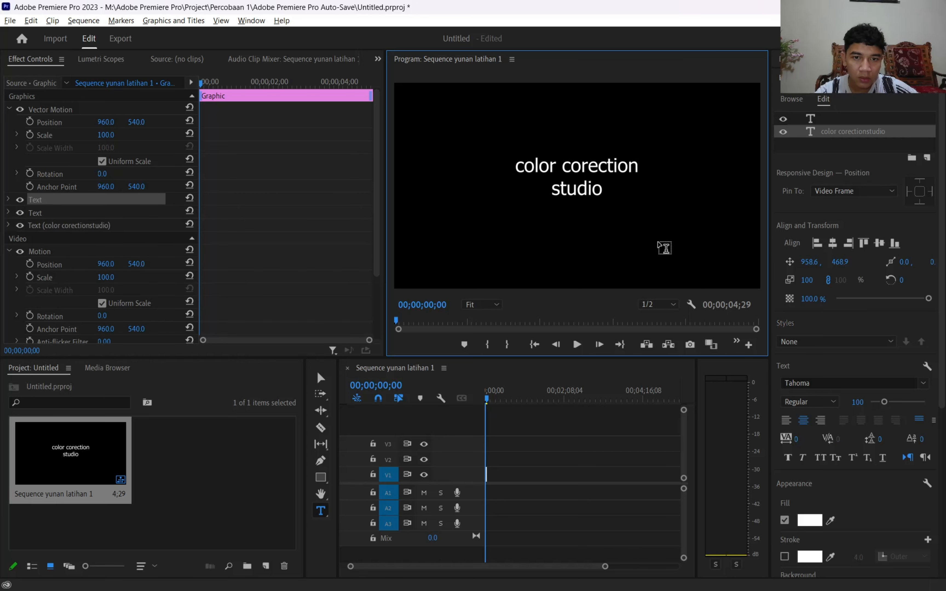
Switch to the module PDF and examine instruction 3 and its figures on creating the second title for the shine effect
{"action": "key", "text": "alt+Tab"}
{"action": "scroll", "coordinate": [446, 382], "scroll_direction": "down", "scroll_amount": 5}
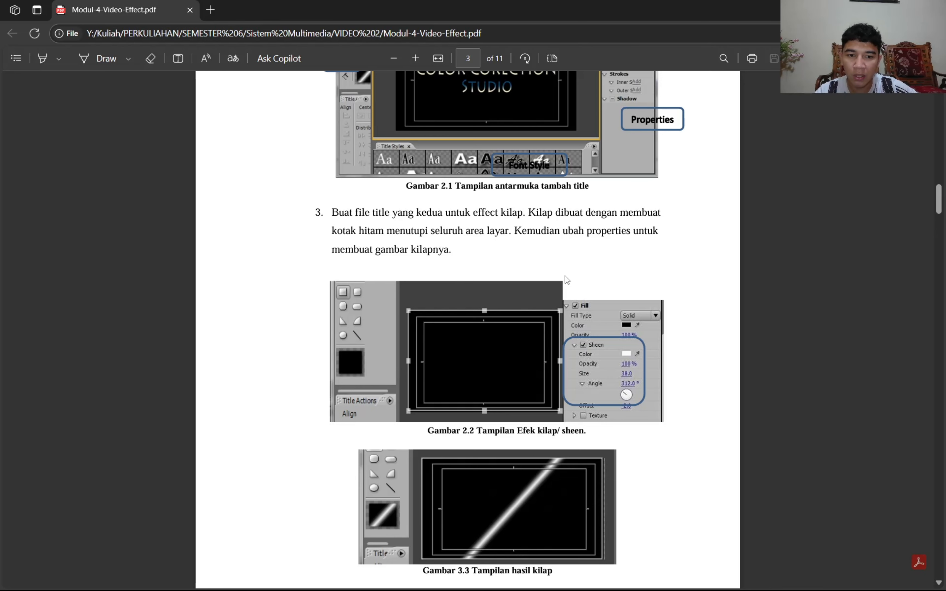
{"action": "key", "text": "alt+Tab"}
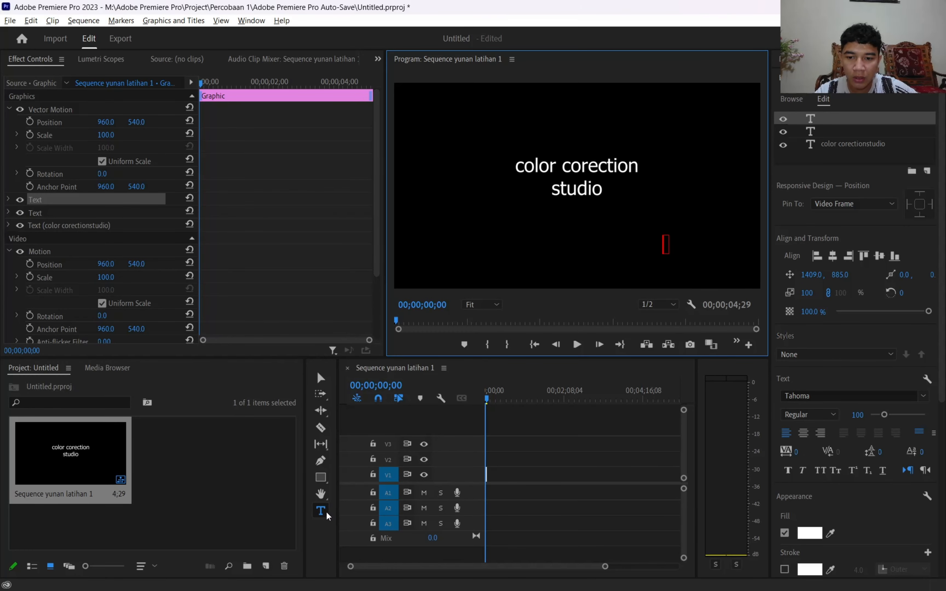
{"action": "key", "text": "alt+Tab"}
{"action": "key", "text": "alt+Tab"}
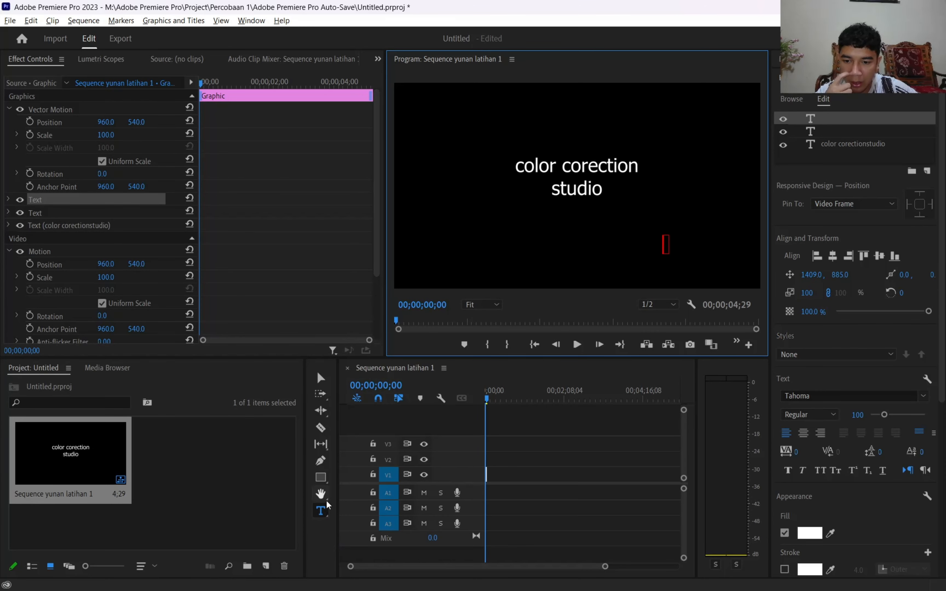
{"action": "left_click", "coordinate": [320, 476]}
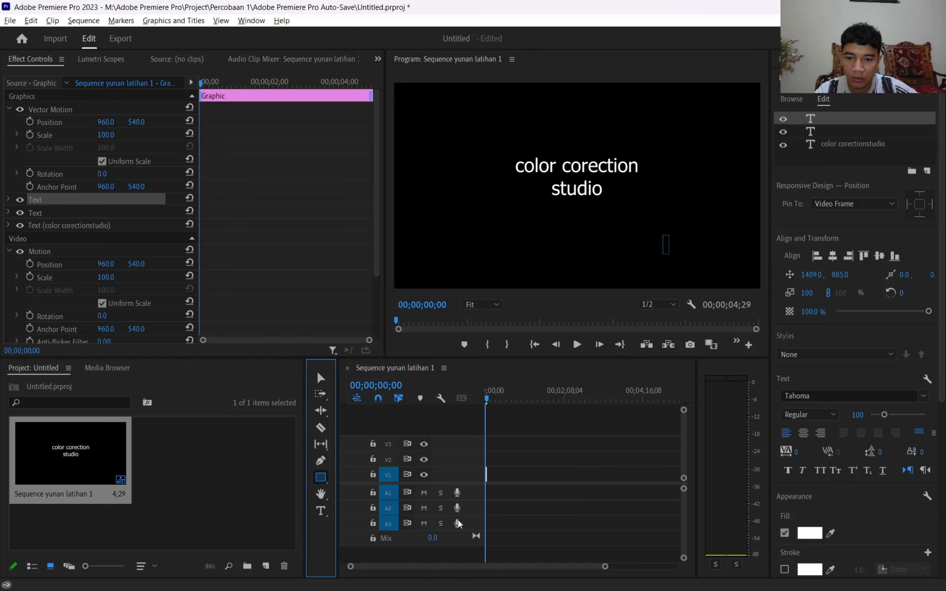
{"action": "left_click", "coordinate": [457, 113]}
{"action": "left_click_drag", "start_coordinate": [461, 208], "coordinate": [467, 288]}
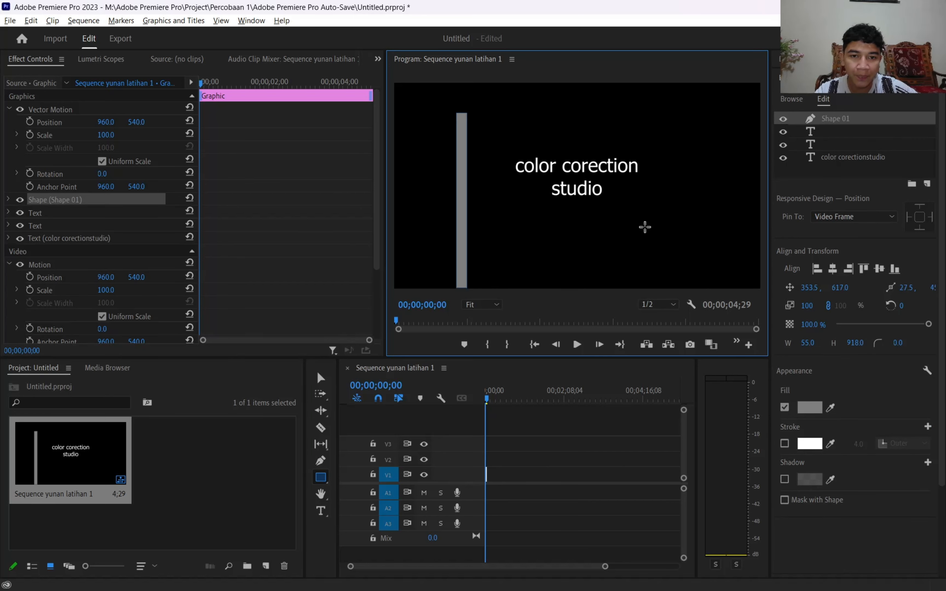
{"action": "key", "text": "alt+Tab"}
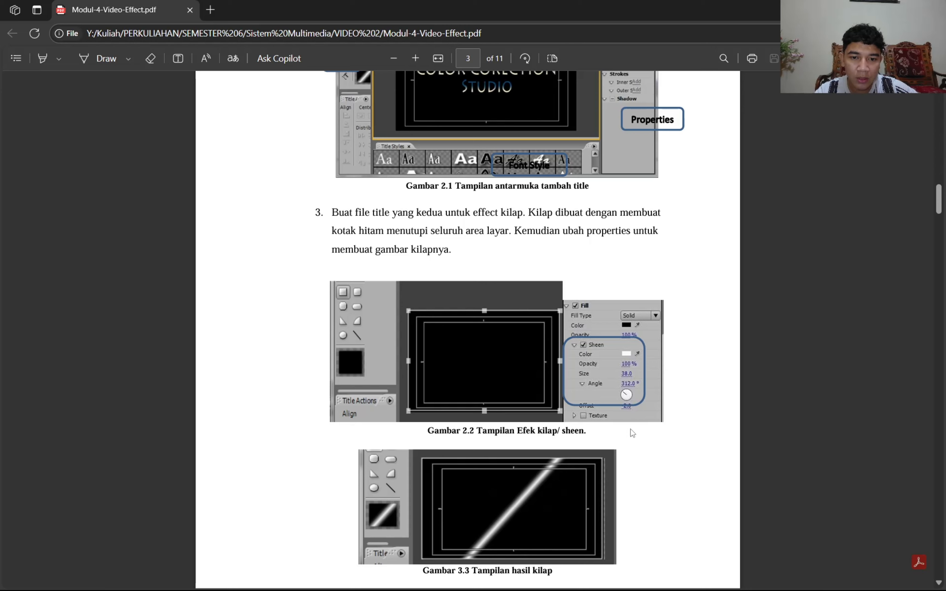
{"action": "key", "text": "alt+Tab"}
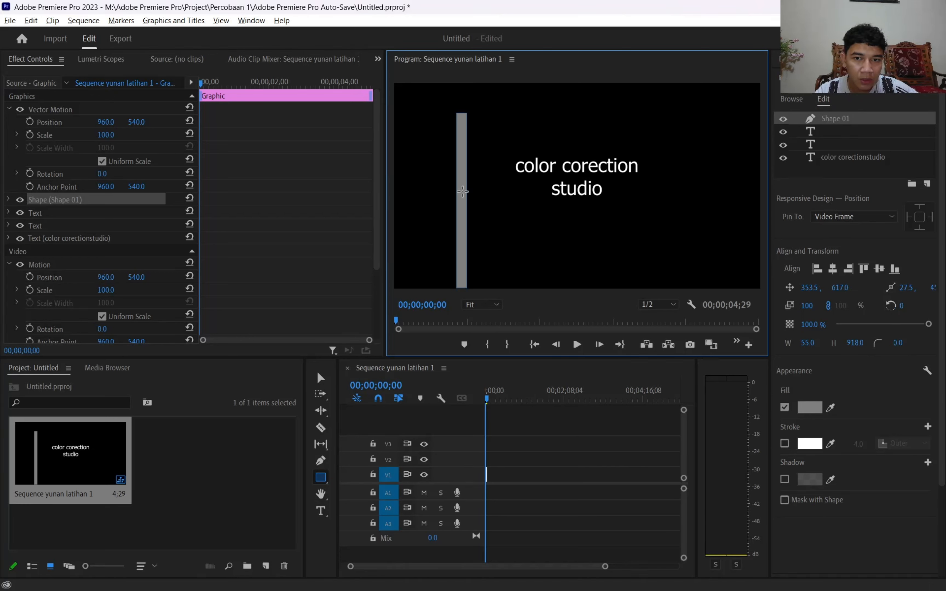
{"action": "key", "text": "Delete"}
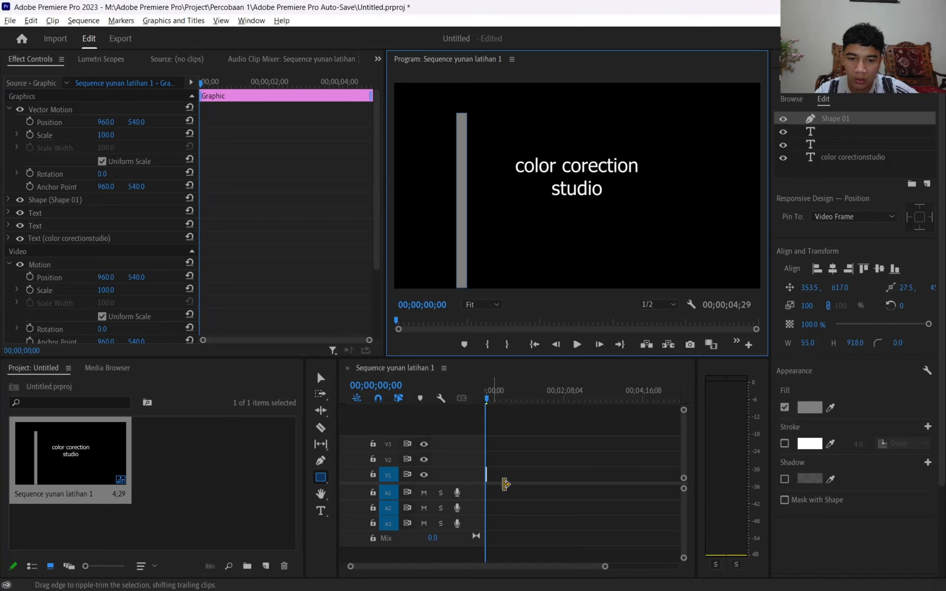
Draw a narrow vertical rectangle of about 55 by 967 beside the title, as a separate graphic clip on V2 above the title clip
{"action": "left_click", "coordinate": [500, 468]}
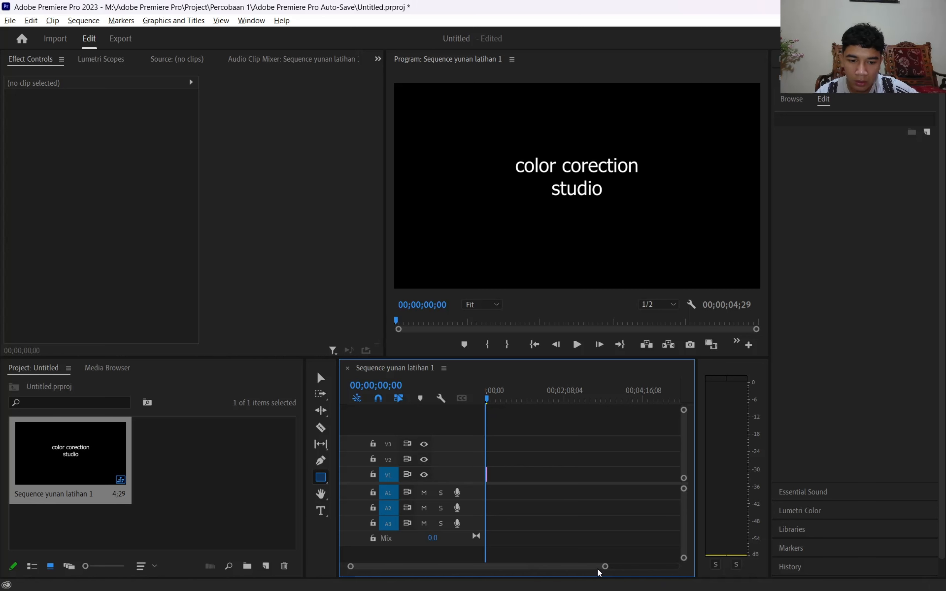
{"action": "left_click_drag", "start_coordinate": [605, 567], "coordinate": [522, 574]}
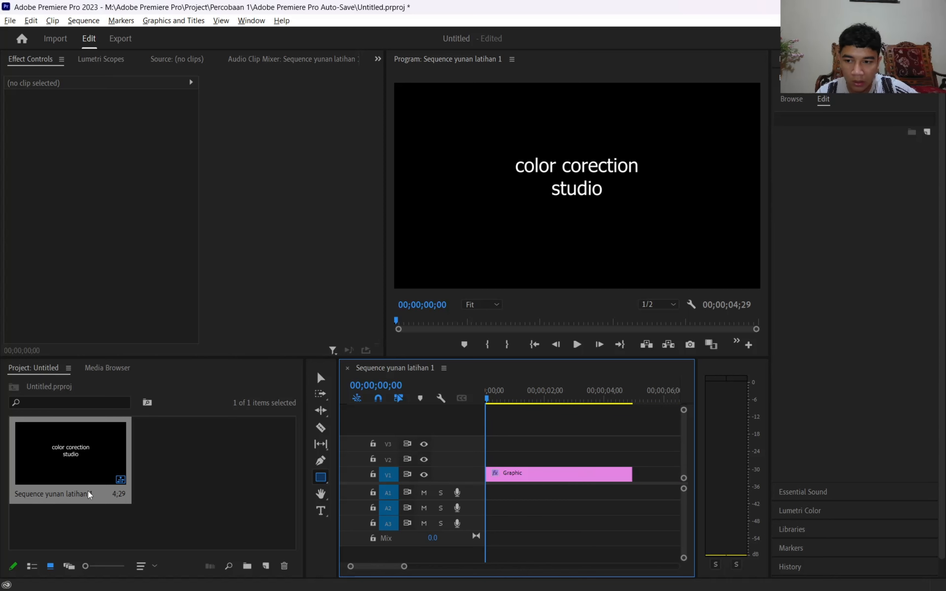
{"action": "left_click", "coordinate": [322, 477]}
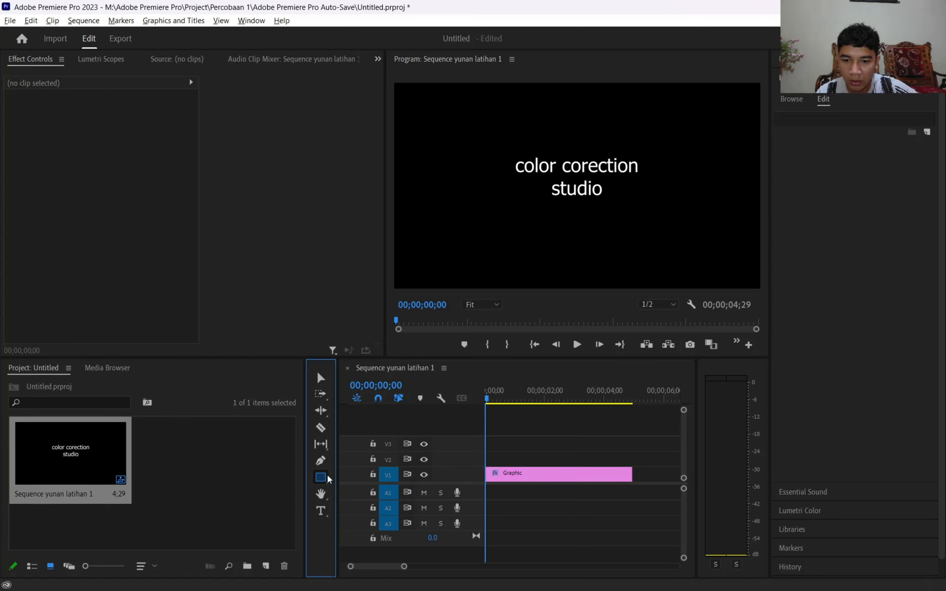
{"action": "left_click_drag", "start_coordinate": [451, 116], "coordinate": [462, 300]}
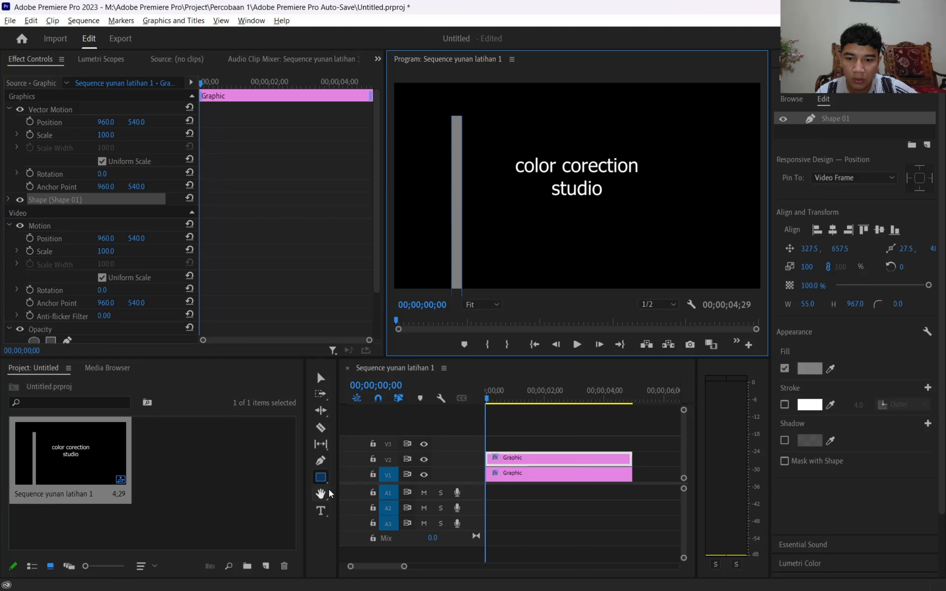
Move the rectangle up so its full height fits in the frame and set its rotation to -312°
{"action": "left_click", "coordinate": [321, 380]}
{"action": "left_click_drag", "start_coordinate": [456, 243], "coordinate": [457, 212]}
{"action": "left_click", "coordinate": [901, 267]}
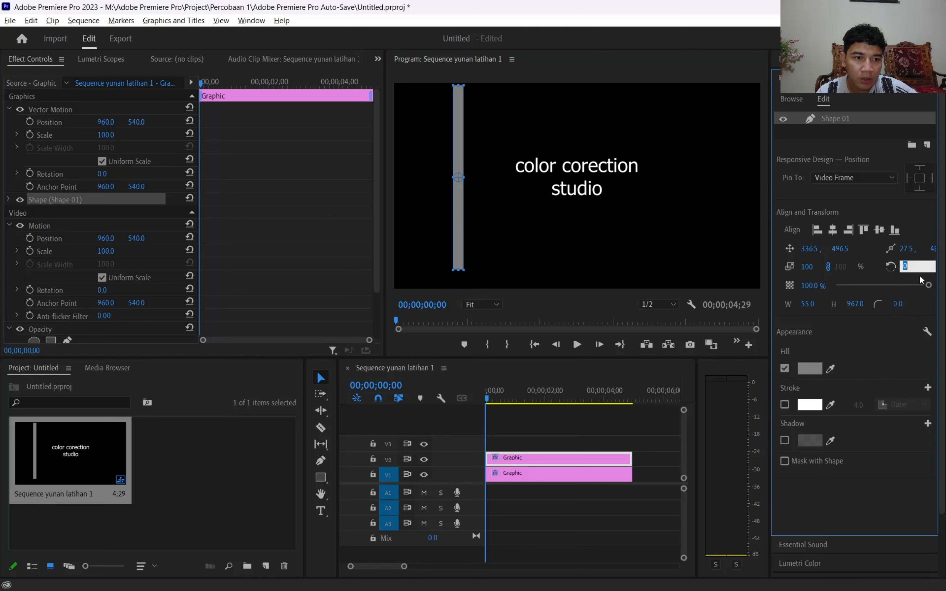
{"action": "type", "text": "-312"}
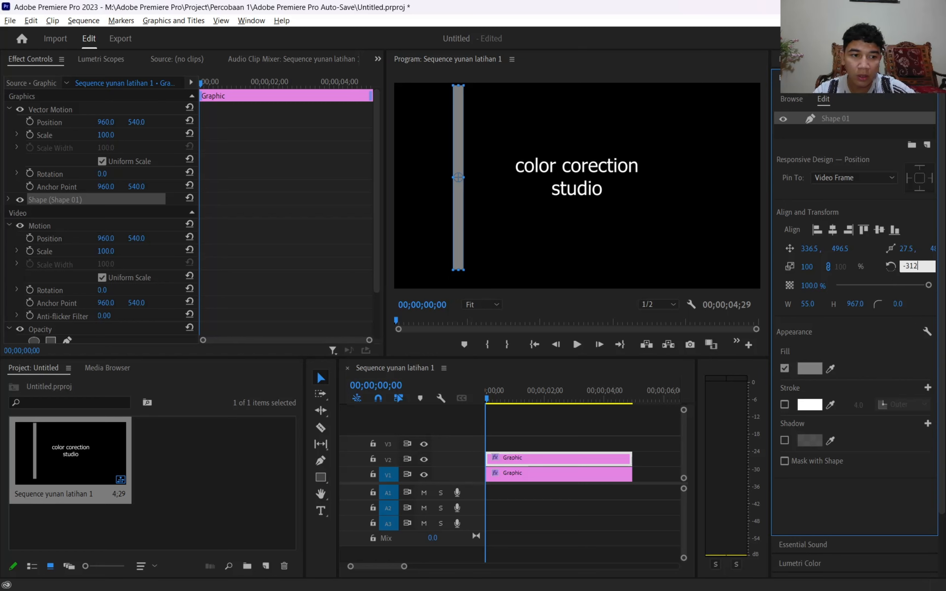
{"action": "key", "text": "Return"}
Shift the diagonal bar fully into the frame at about 436, 422, and move the title slightly down, centered horizontally
{"action": "key", "text": "alt+Tab"}
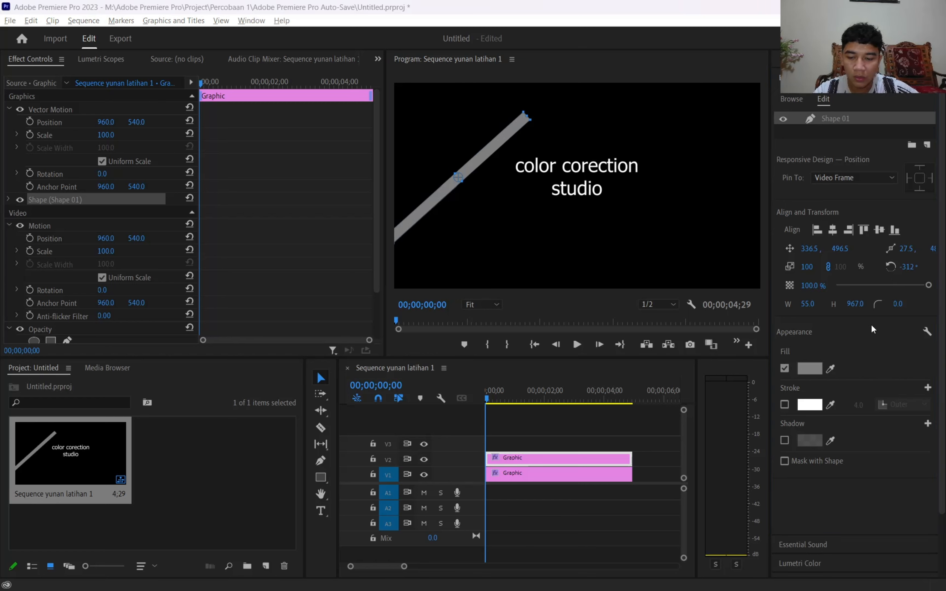
{"action": "key", "text": "alt+Tab"}
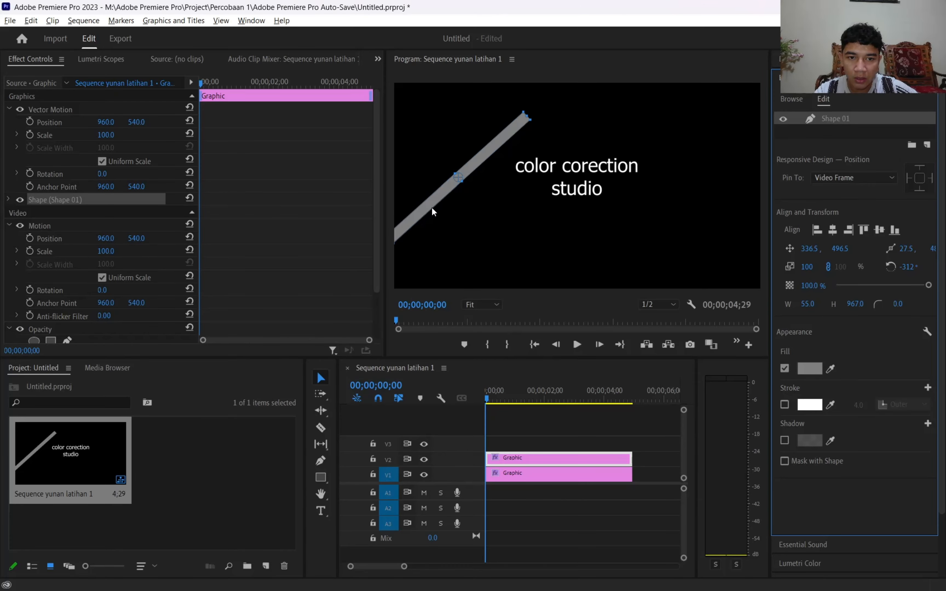
{"action": "left_click_drag", "start_coordinate": [420, 207], "coordinate": [440, 192]}
{"action": "mouse_move", "coordinate": [570, 191]}
{"action": "left_mouse_down"}
{"action": "mouse_move", "coordinate": [553, 199]}
{"action": "mouse_move", "coordinate": [578, 188]}
{"action": "left_mouse_up"}
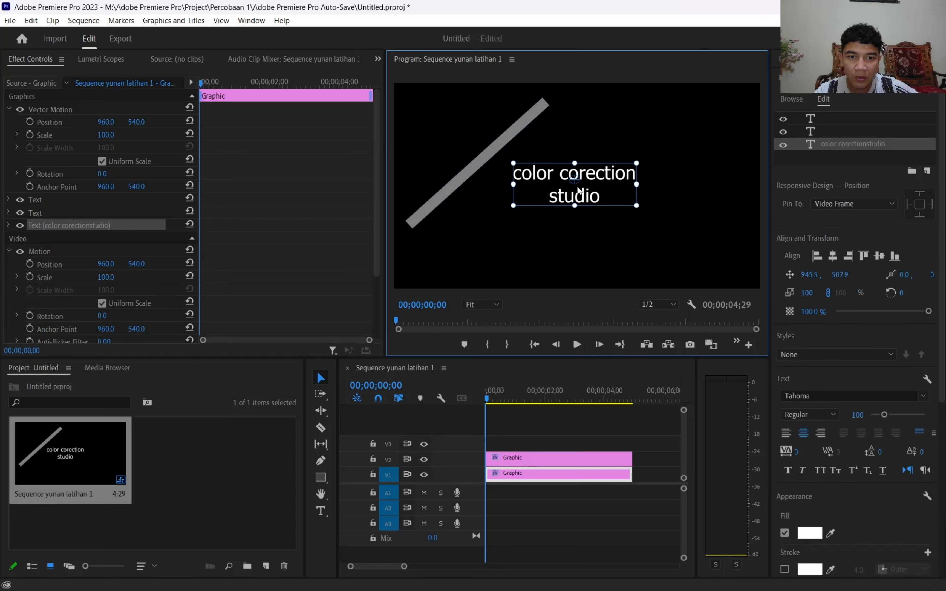
{"action": "left_click", "coordinate": [834, 256]}
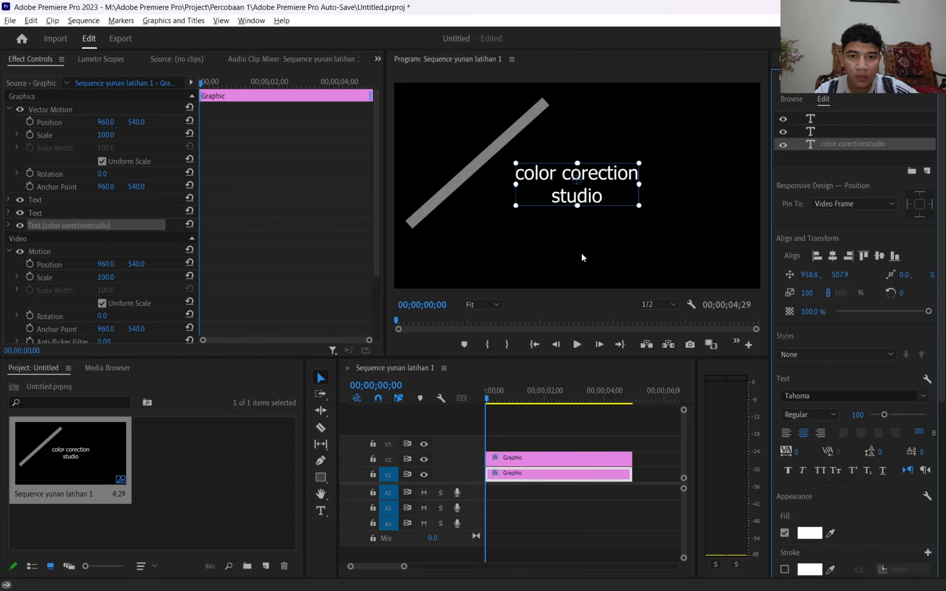
Examine instructions 4 to 6 in the module PDF on the Roll/Crawl Options, the track arrangement and the Luma Key effect
{"action": "key", "text": "alt+Tab"}
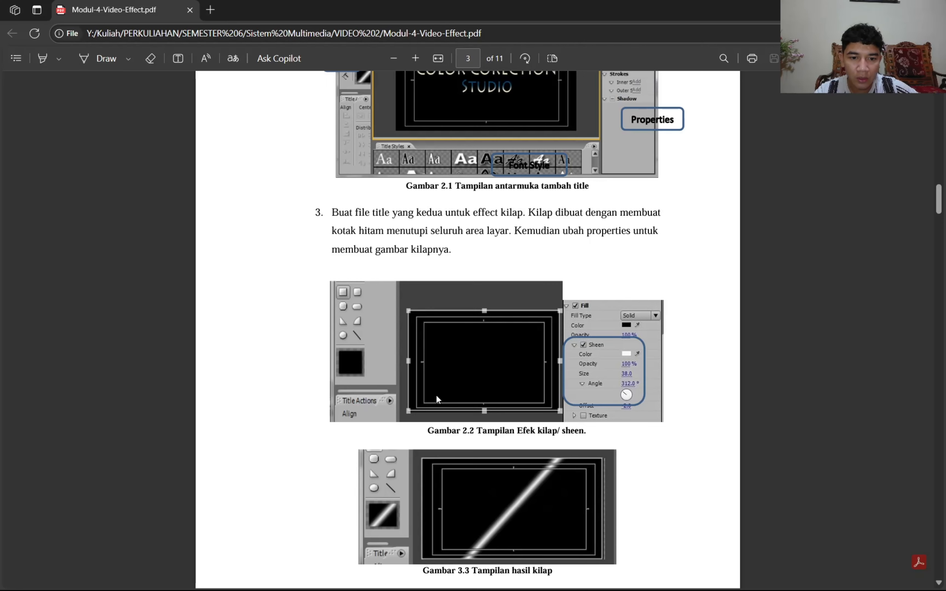
{"action": "scroll", "coordinate": [603, 468], "scroll_direction": "down", "scroll_amount": 5}
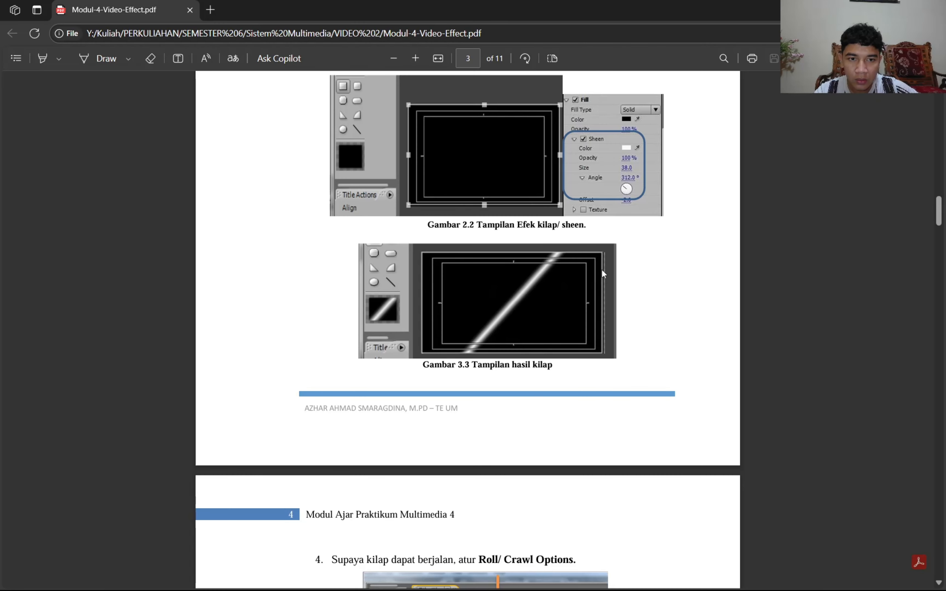
{"action": "scroll", "coordinate": [601, 272], "scroll_direction": "down", "scroll_amount": 5}
{"action": "scroll", "coordinate": [575, 307], "scroll_direction": "down", "scroll_amount": 2}
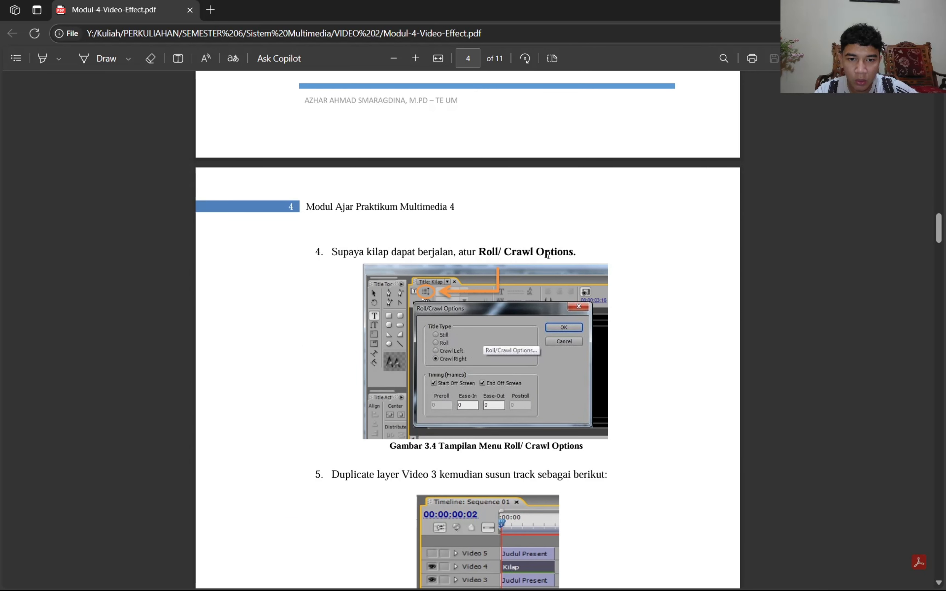
{"action": "scroll", "coordinate": [537, 409], "scroll_direction": "down", "scroll_amount": 2}
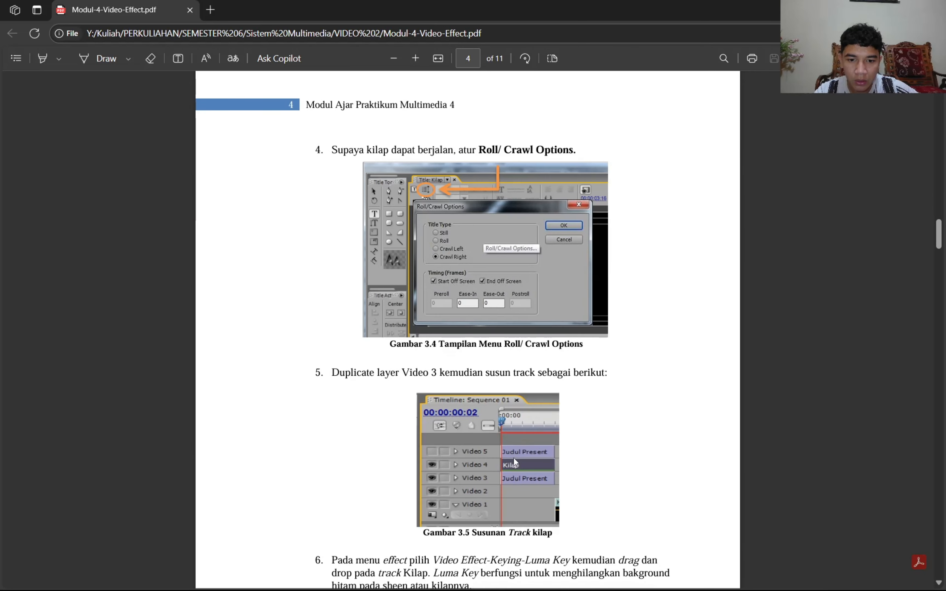
{"action": "scroll", "coordinate": [513, 375], "scroll_direction": "down", "scroll_amount": 2}
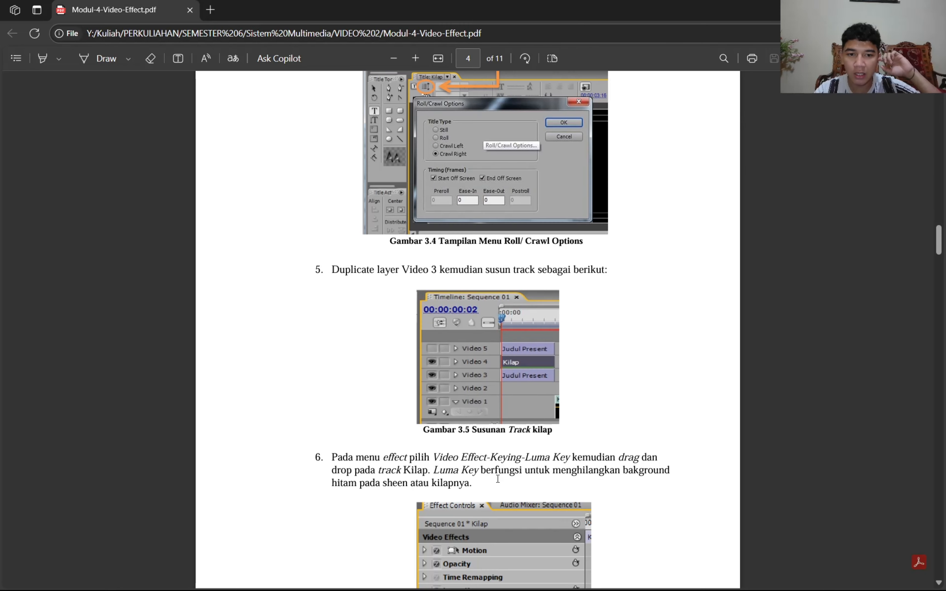
{"action": "key", "text": "alt+Tab"}
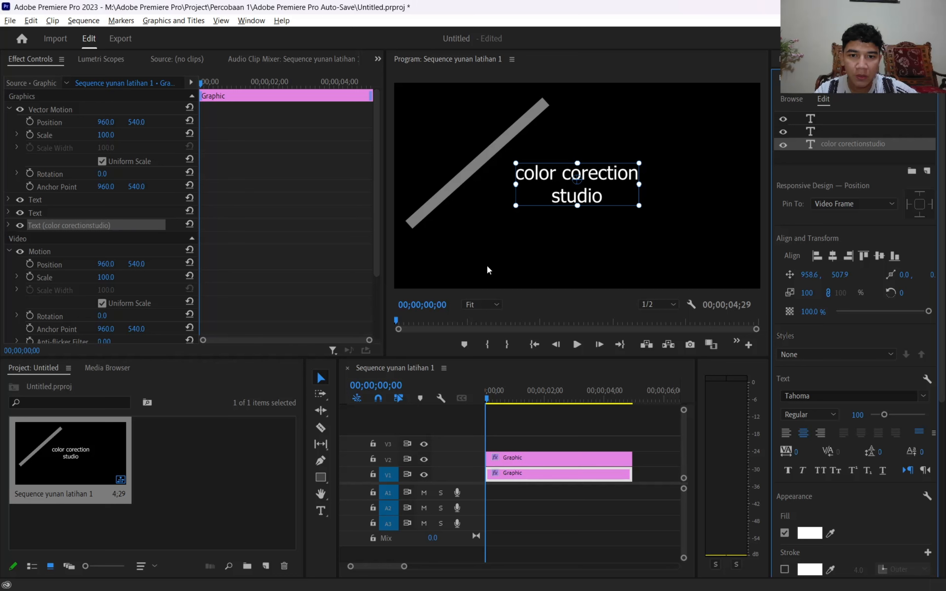
Animate the bar clip's Vector Motion Position with keyframes, from X 960 at 00;00;00;00 to X 2033 at 00;00;04;27
{"action": "left_click", "coordinate": [446, 202]}
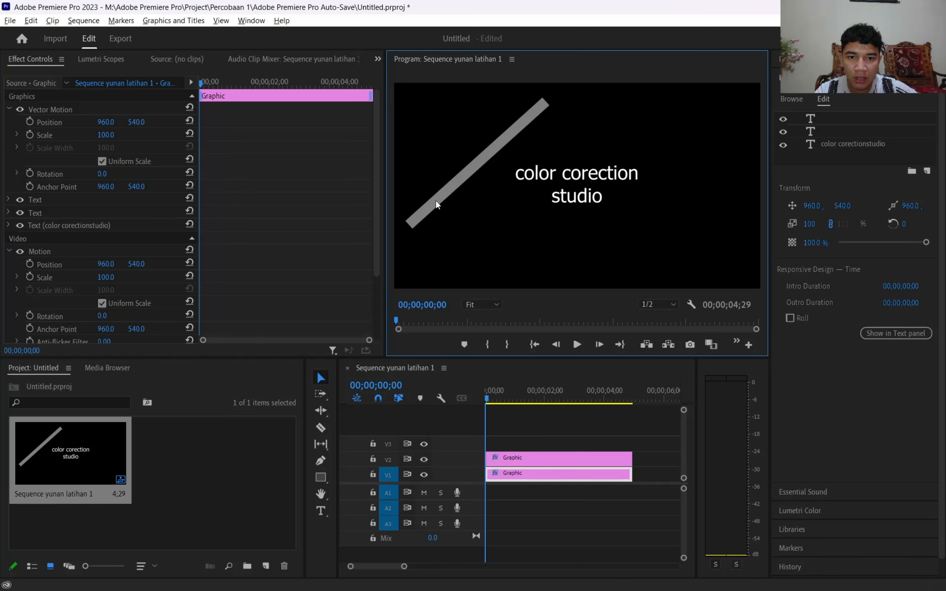
{"action": "left_click", "coordinate": [435, 200]}
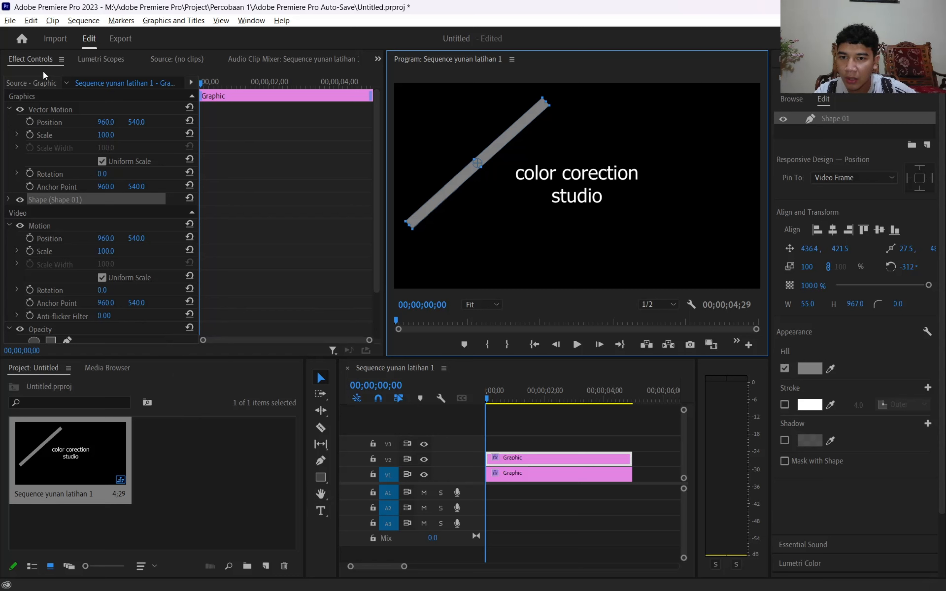
{"action": "left_click", "coordinate": [525, 459]}
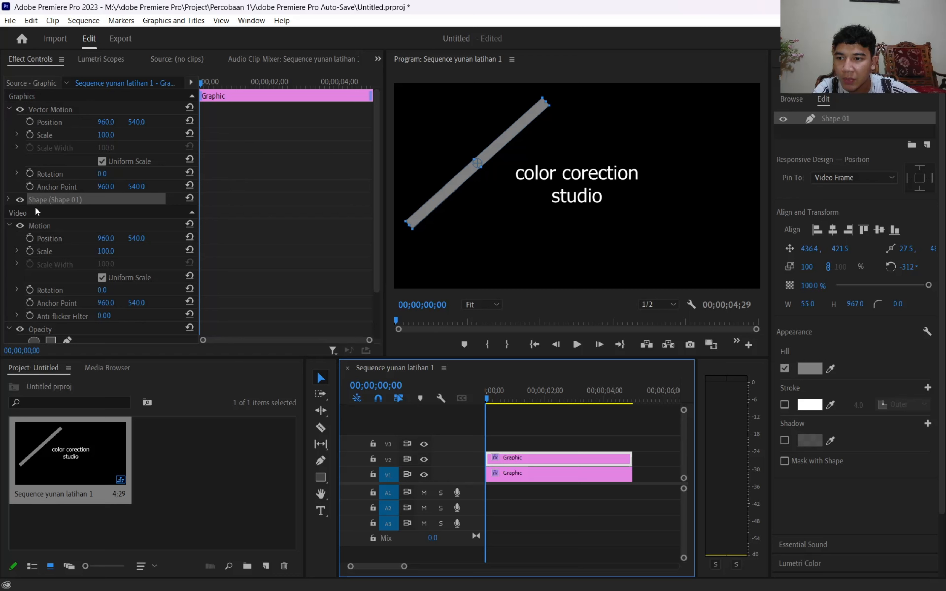
{"action": "left_click", "coordinate": [30, 122]}
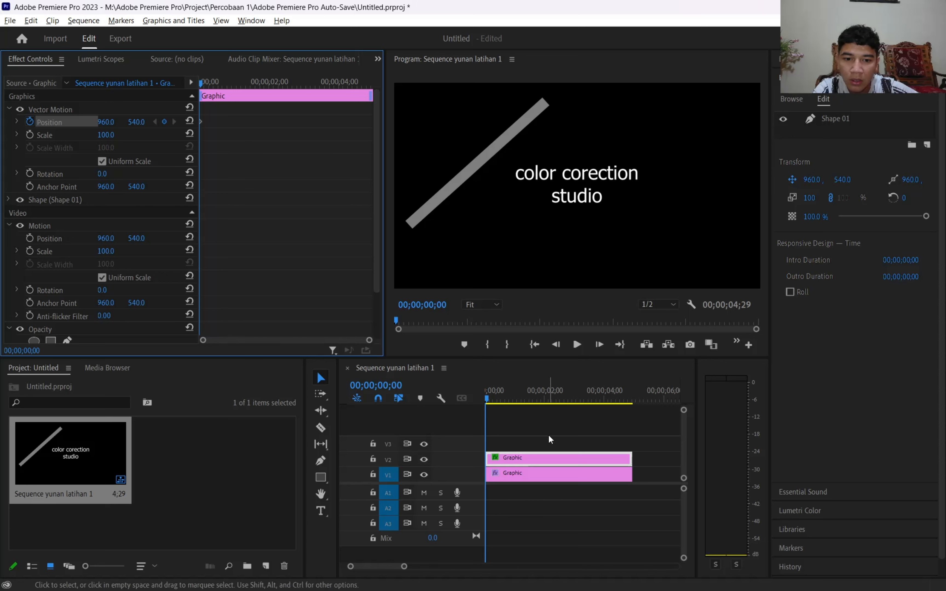
{"action": "left_click_drag", "start_coordinate": [486, 398], "coordinate": [632, 409]}
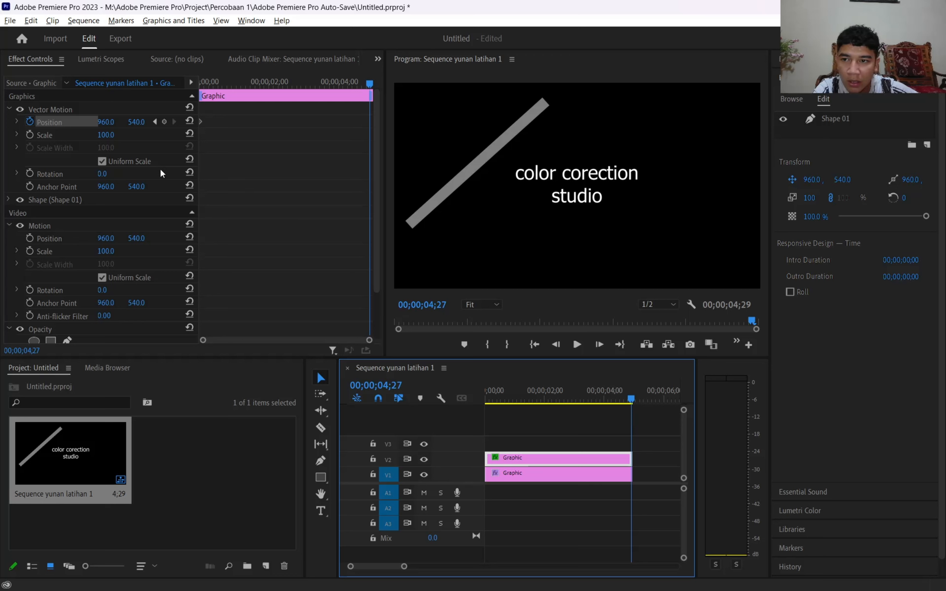
{"action": "left_click_drag", "start_coordinate": [113, 124], "coordinate": [533, 124]}
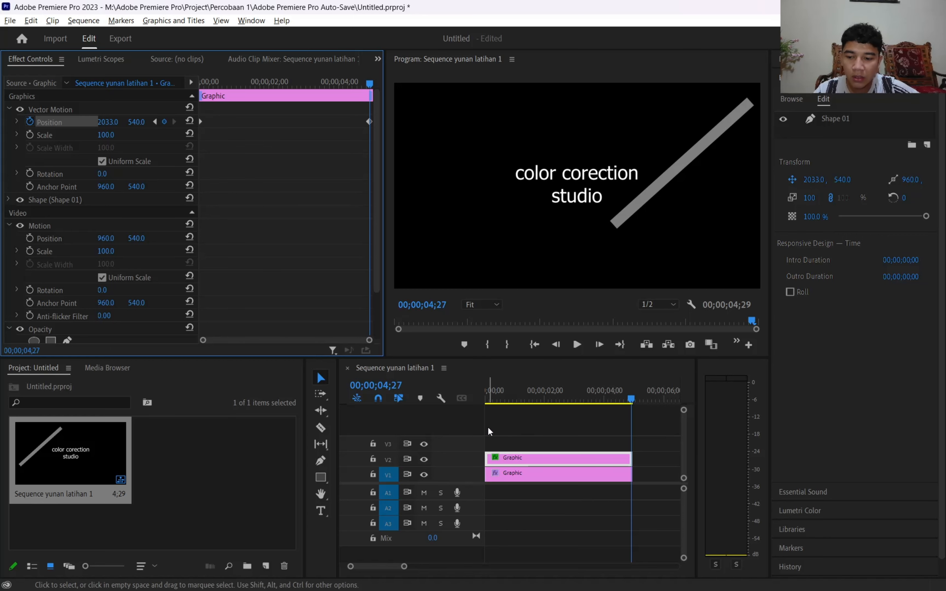
Review the track order and Luma Key instruction in the module PDF, and duplicate the title clip onto V3 above the bar, starting at 00;00;00;00
{"action": "key", "text": "alt+Tab"}
{"action": "scroll", "coordinate": [524, 417], "scroll_direction": "down", "scroll_amount": 5}
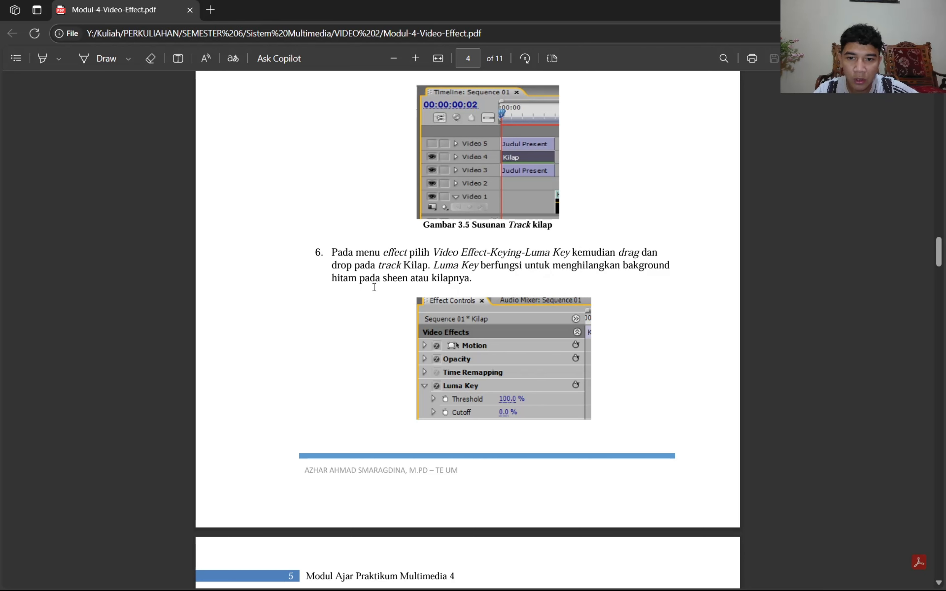
{"action": "scroll", "coordinate": [517, 309], "scroll_direction": "down", "scroll_amount": 8}
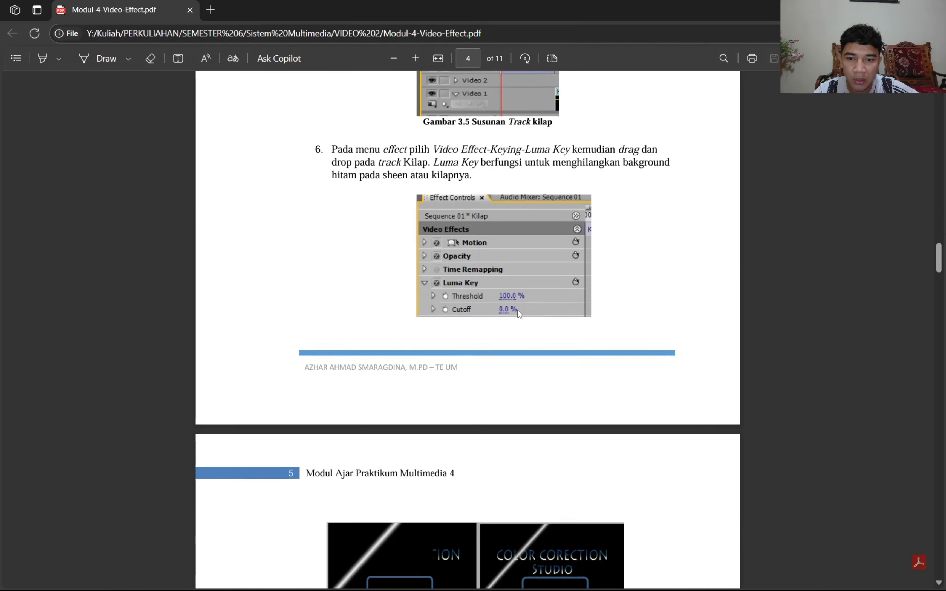
{"action": "key", "text": "alt+Tab"}
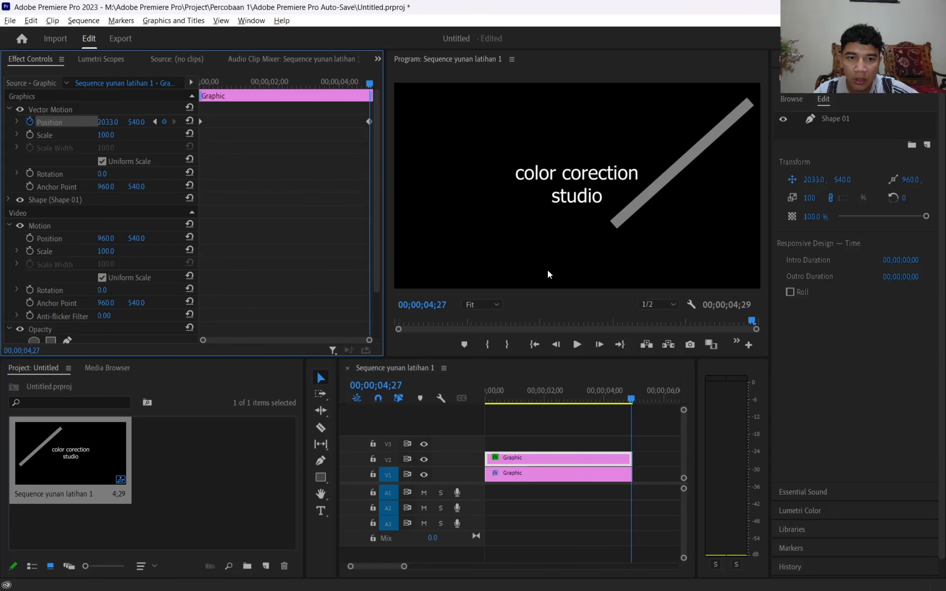
{"action": "left_click", "coordinate": [523, 474]}
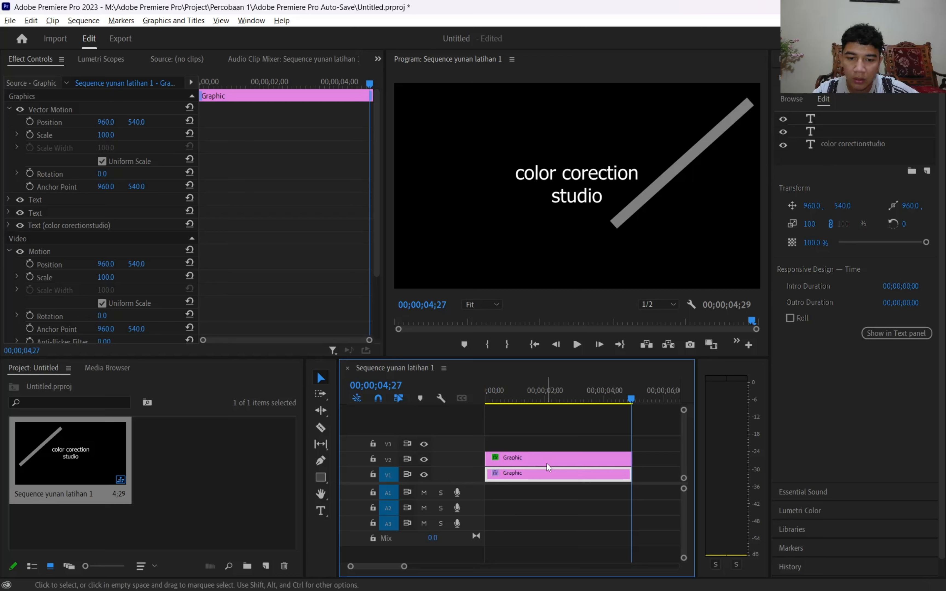
{"action": "mouse_move", "coordinate": [546, 462]}
{"action": "left_mouse_down"}
{"action": "mouse_move", "coordinate": [553, 470]}
{"action": "mouse_move", "coordinate": [539, 476]}
{"action": "left_mouse_up"}
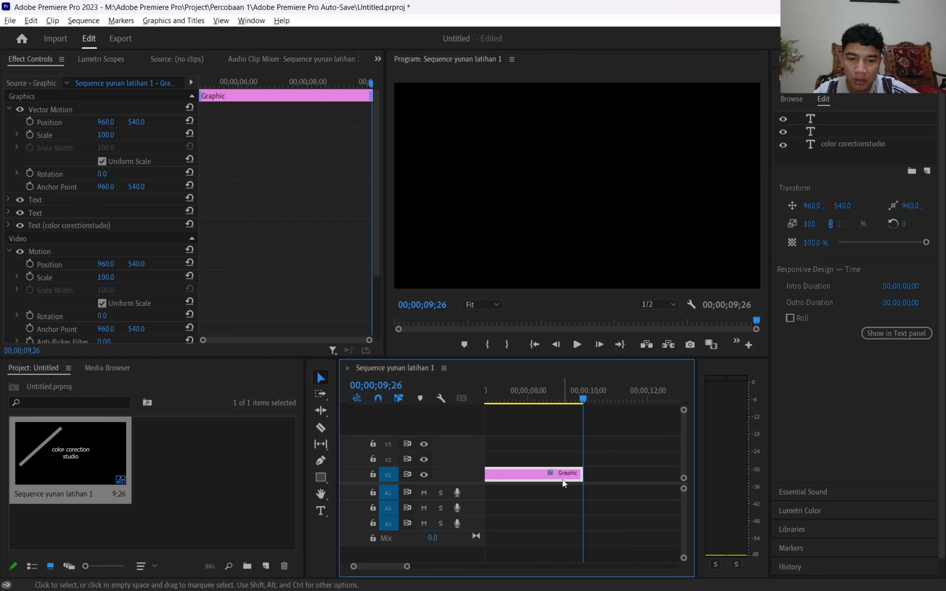
{"action": "scroll", "coordinate": [563, 479], "scroll_direction": "up", "scroll_amount": 5}
{"action": "left_click_drag", "start_coordinate": [659, 474], "coordinate": [497, 443]}
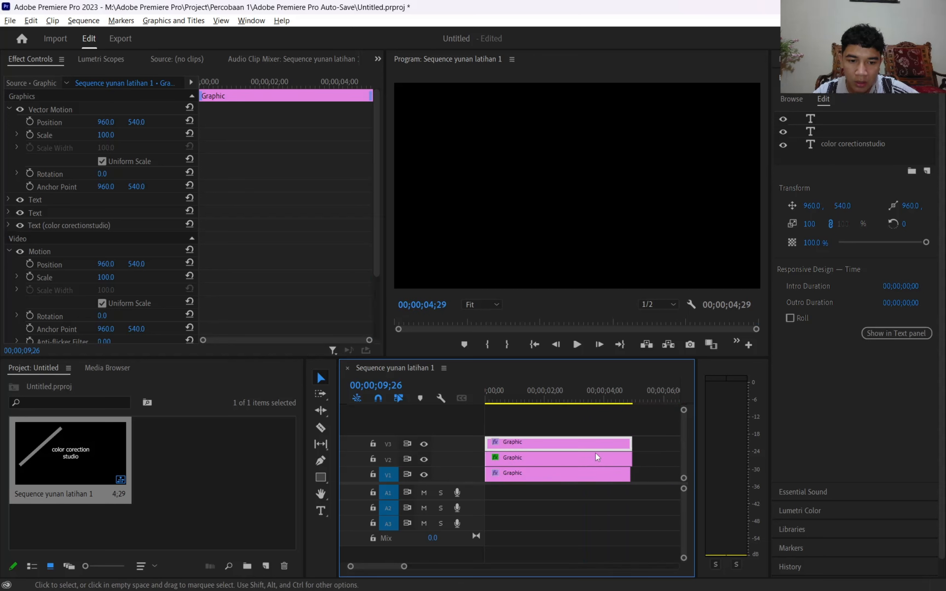
Extend the end of the title clip on V1 to match the ends of the clips on V2 and V3
{"action": "left_click", "coordinate": [641, 487]}
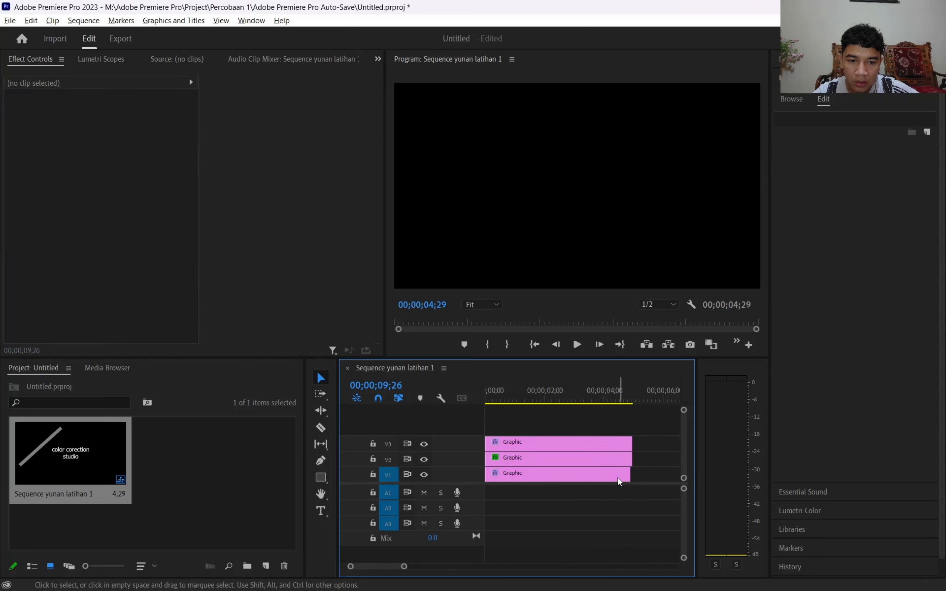
{"action": "left_click", "coordinate": [627, 476]}
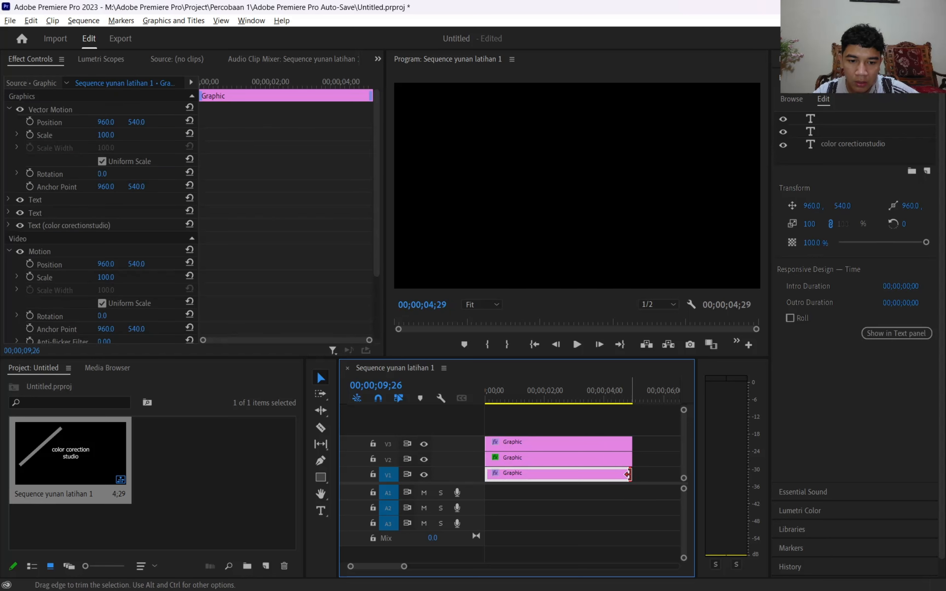
{"action": "left_click_drag", "start_coordinate": [628, 474], "coordinate": [630, 474]}
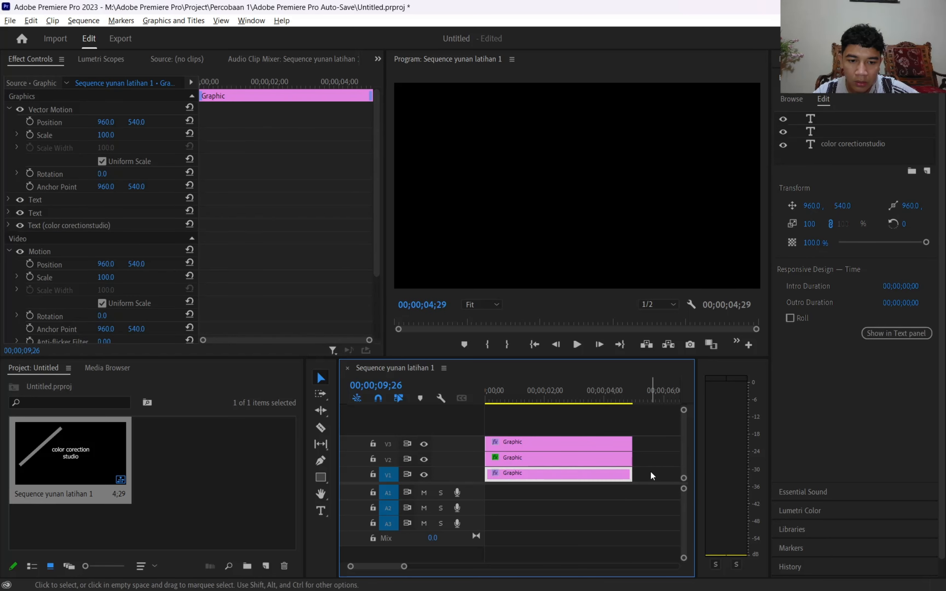
{"action": "left_click", "coordinate": [650, 472]}
Move the playhead to 00;00;02;12 and inspect the stacked title and bar clips at that frame
{"action": "left_click", "coordinate": [595, 461]}
{"action": "left_click", "coordinate": [533, 448]}
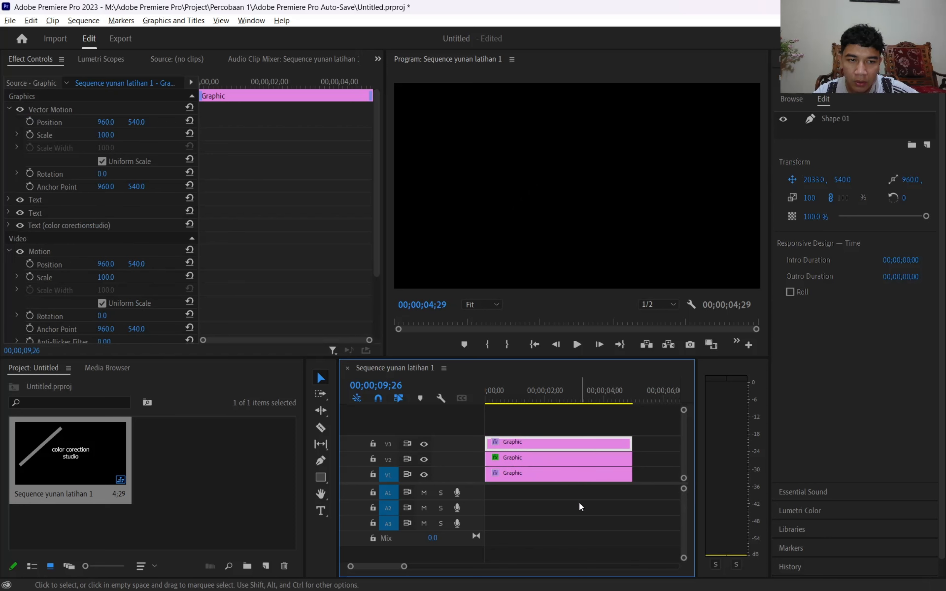
{"action": "left_click", "coordinate": [543, 470]}
{"action": "left_click", "coordinate": [549, 432]}
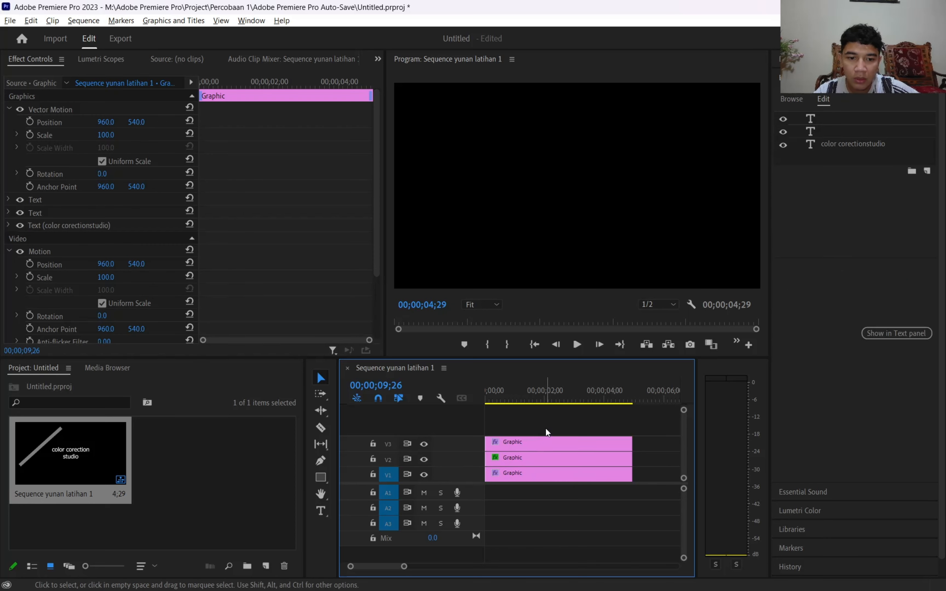
{"action": "left_click", "coordinate": [557, 407]}
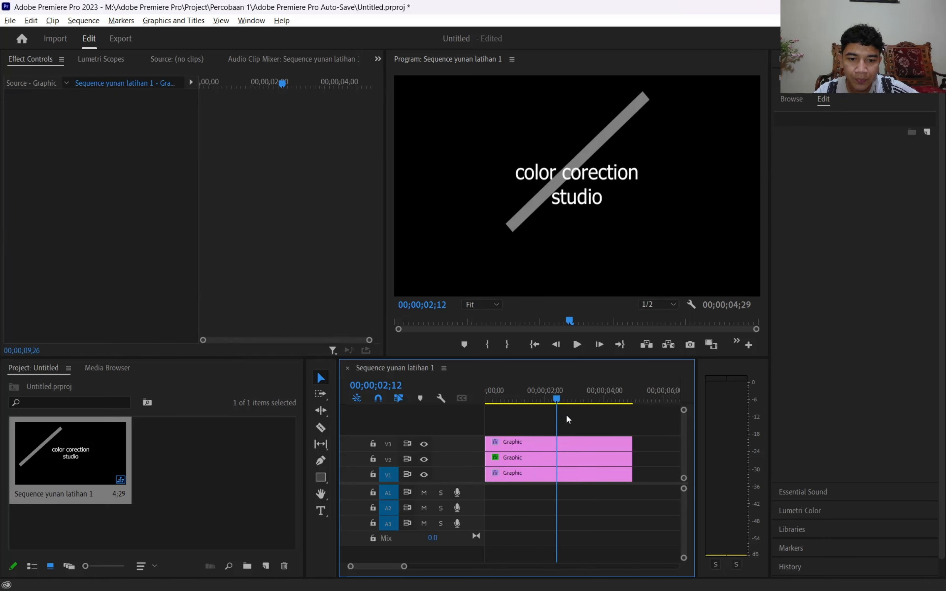
{"action": "left_click", "coordinate": [561, 460]}
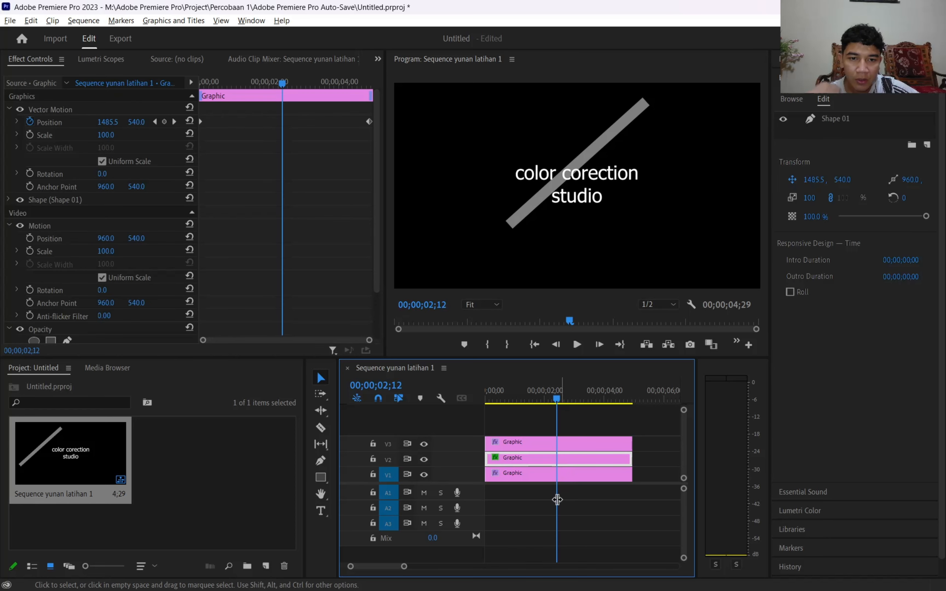
{"action": "left_click", "coordinate": [535, 443]}
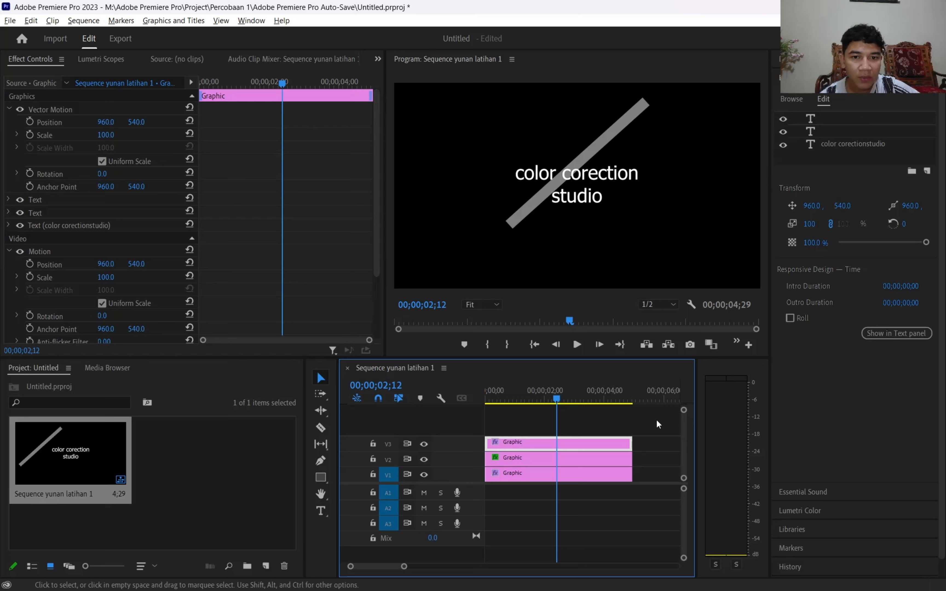
Apply the Track Matte Key effect to the bar clip on V2 and set its Matte to Video 3
{"action": "left_click", "coordinate": [840, 56]}
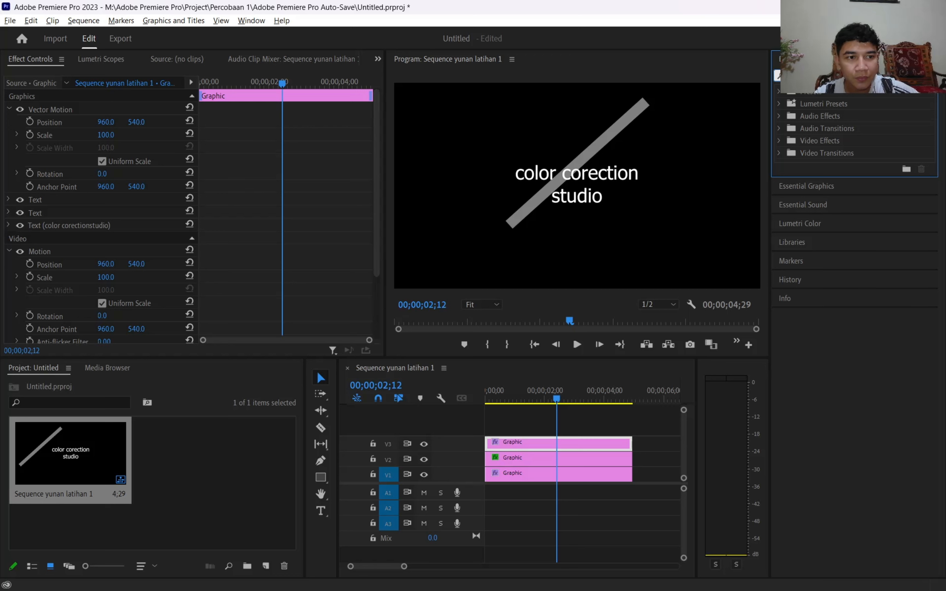
{"action": "type", "text": "track"}
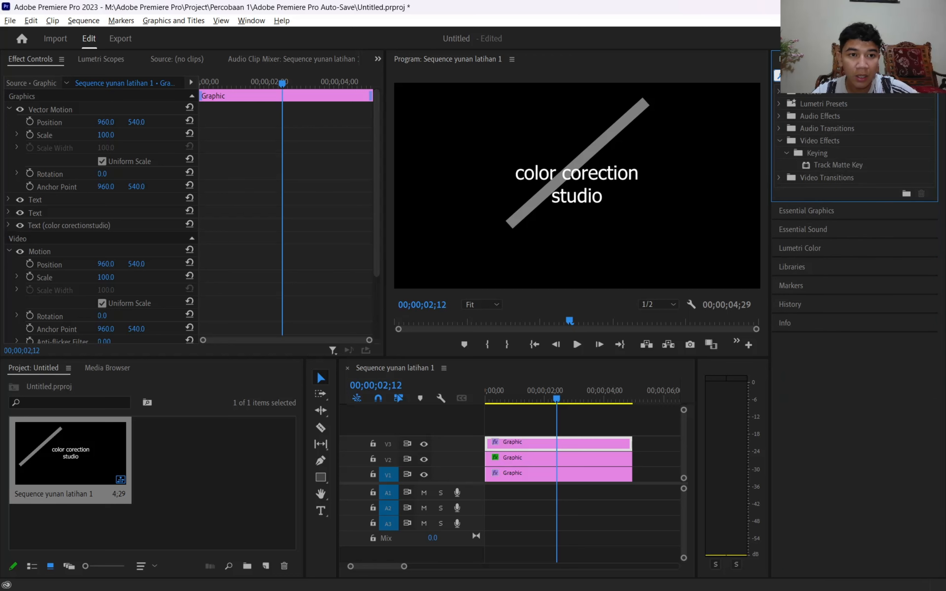
{"action": "left_click", "coordinate": [842, 168]}
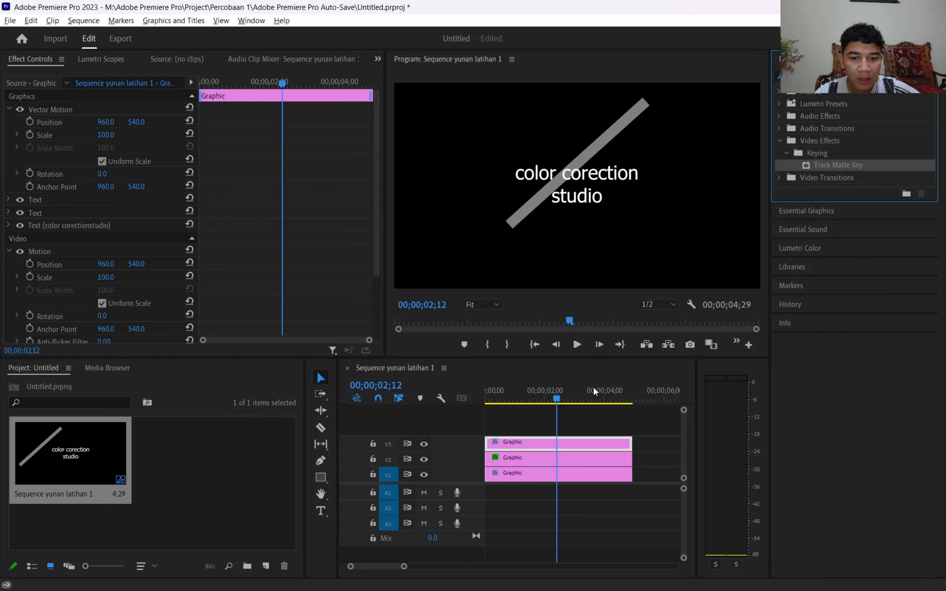
{"action": "left_click_drag", "start_coordinate": [594, 391], "coordinate": [567, 462]}
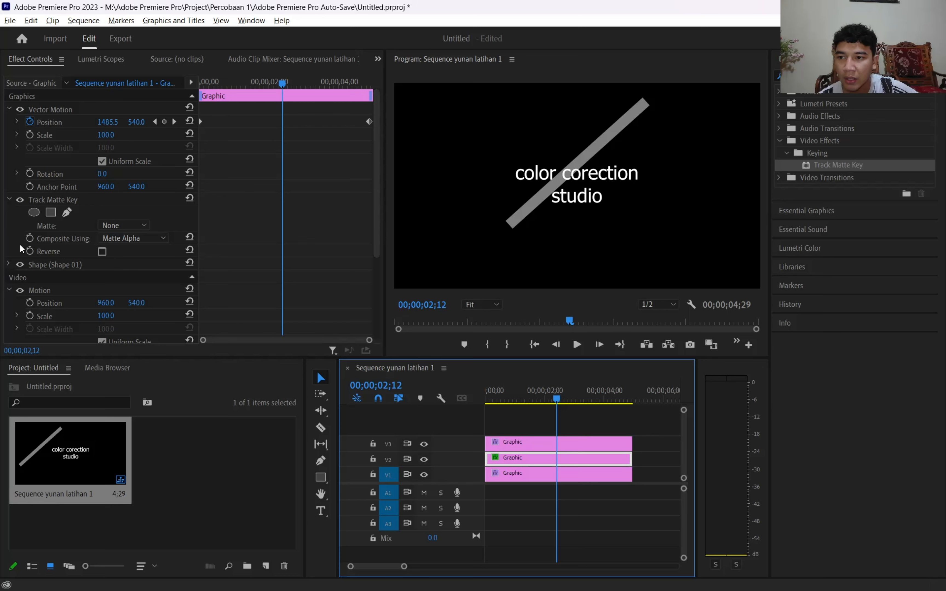
{"action": "left_click", "coordinate": [124, 228]}
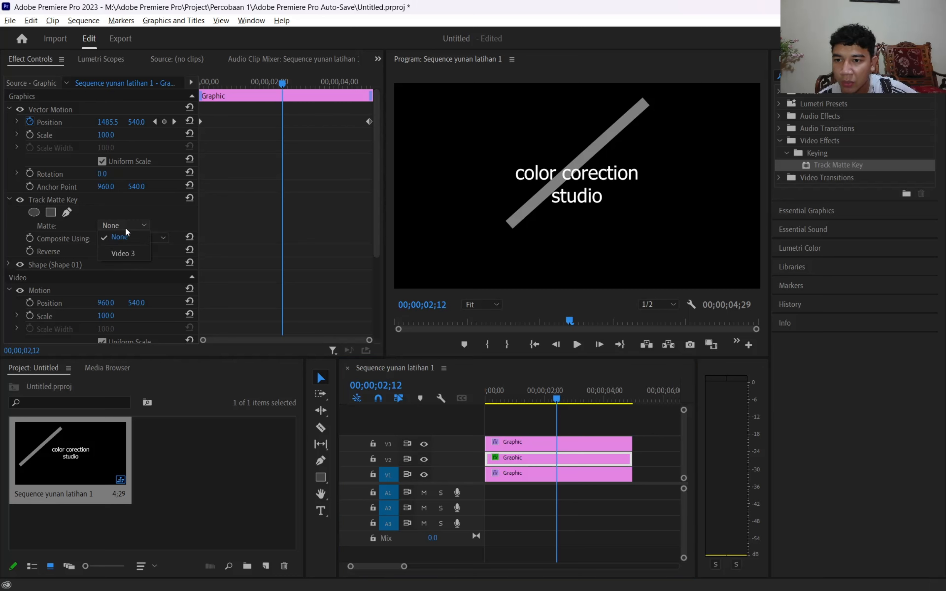
{"action": "left_click", "coordinate": [129, 258]}
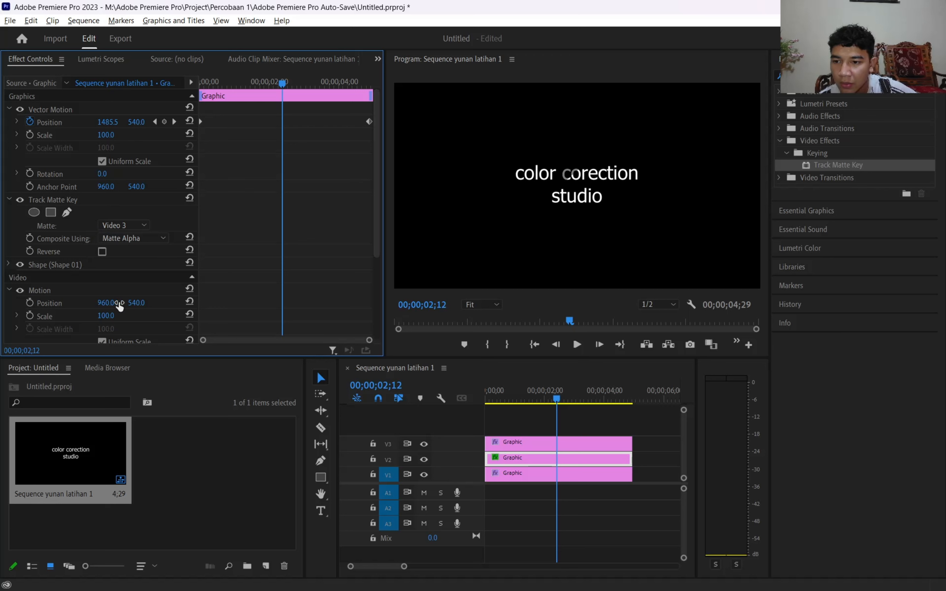
{"action": "scroll", "coordinate": [93, 287], "scroll_direction": "down", "scroll_amount": 5}
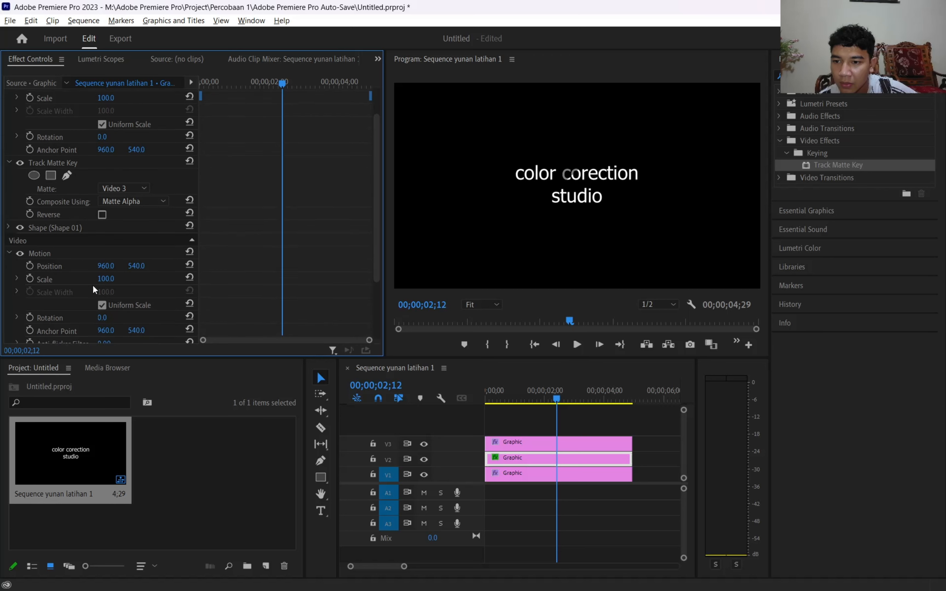
{"action": "scroll", "coordinate": [92, 285], "scroll_direction": "up", "scroll_amount": 5}
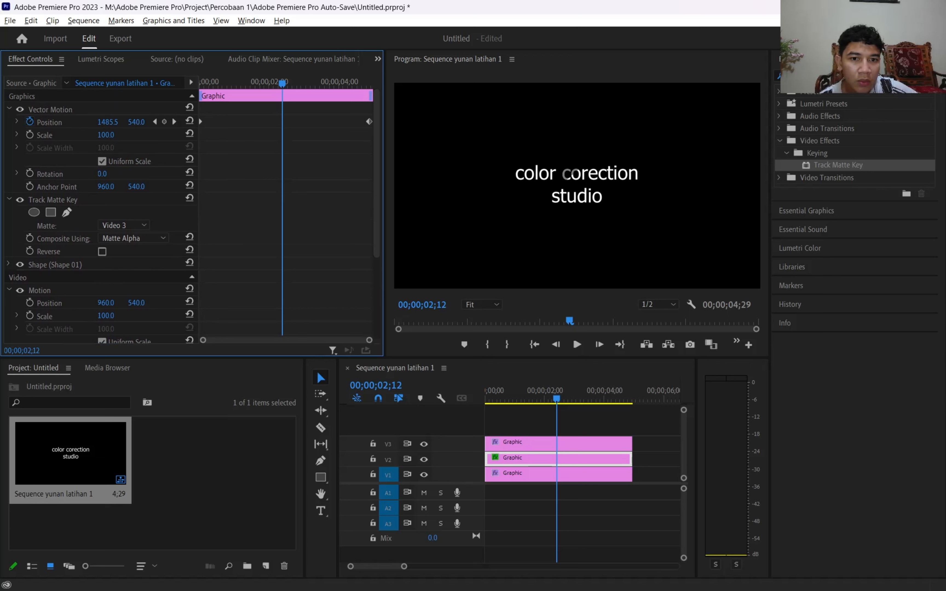
Change the fill of the "color corection studio" text in the V1 title clip to dark blue 06003C
{"action": "left_click", "coordinate": [562, 474]}
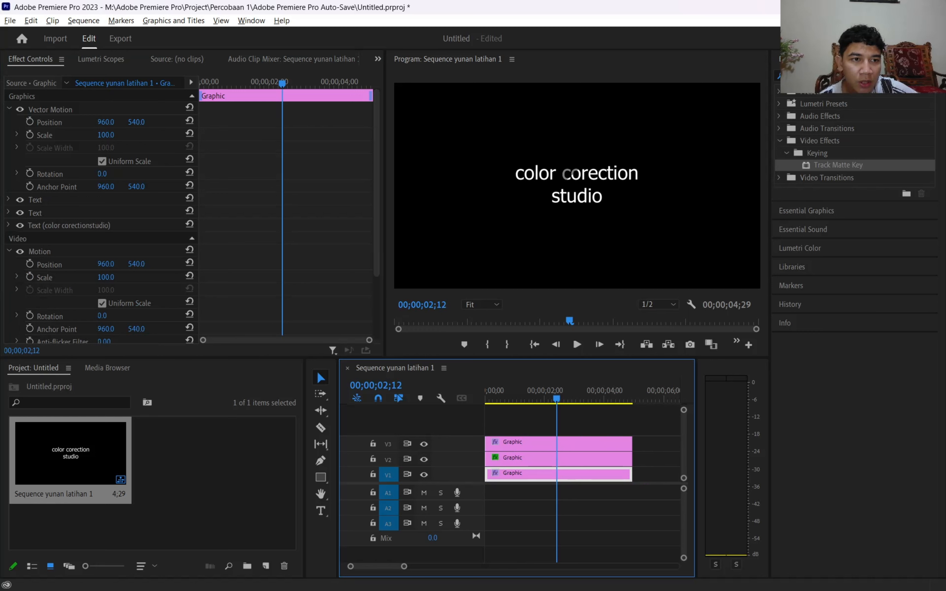
{"action": "left_click", "coordinate": [854, 76]}
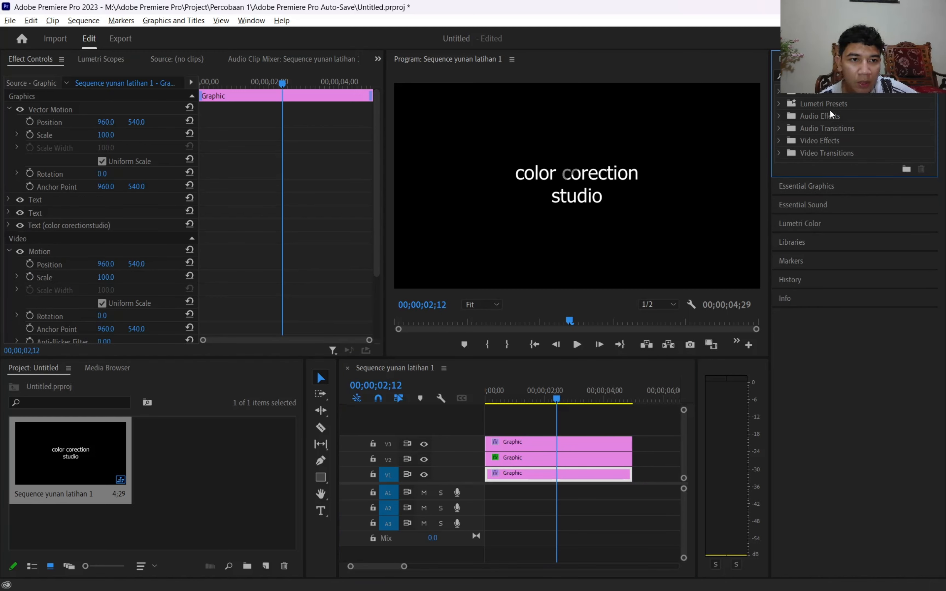
{"action": "left_click", "coordinate": [824, 192]}
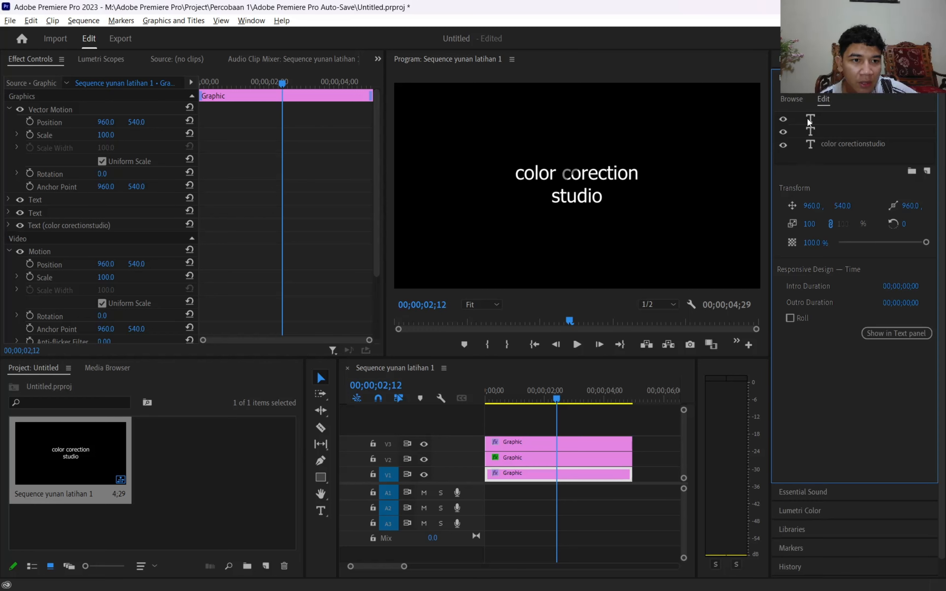
{"action": "left_click", "coordinate": [810, 145]}
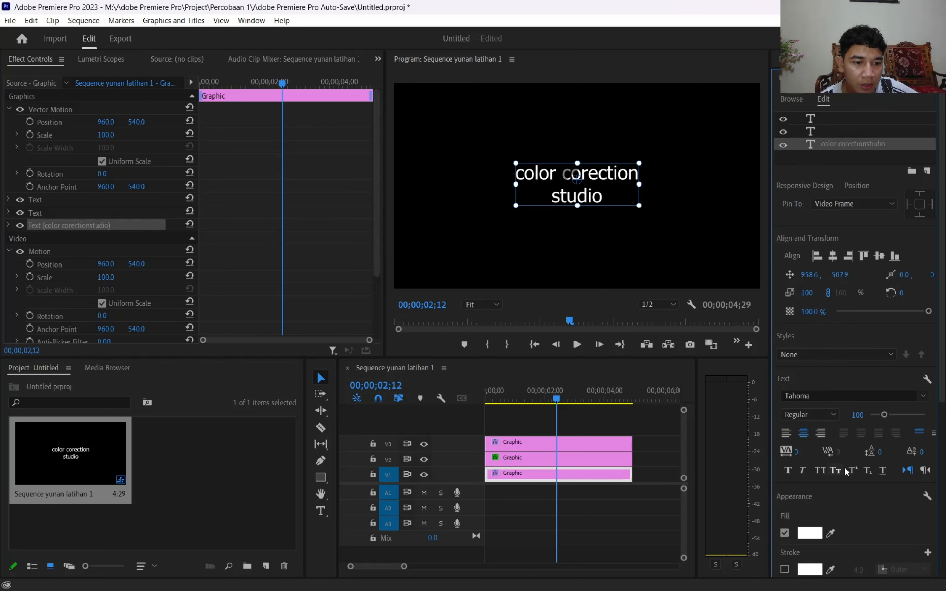
{"action": "scroll", "coordinate": [859, 421], "scroll_direction": "down", "scroll_amount": 2}
{"action": "left_click", "coordinate": [809, 480]}
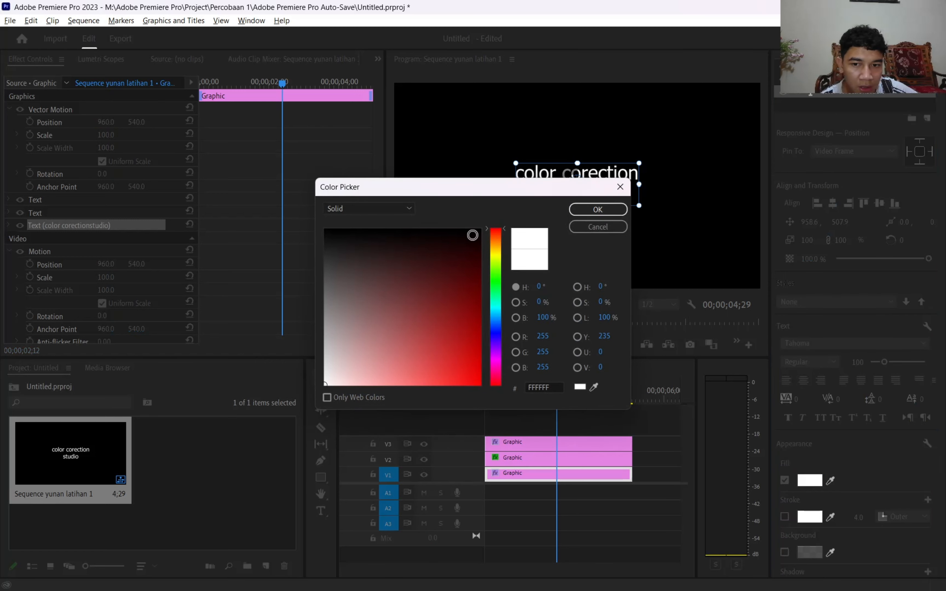
{"action": "left_click", "coordinate": [491, 314]}
{"action": "left_click", "coordinate": [490, 335]}
{"action": "left_click", "coordinate": [481, 266]}
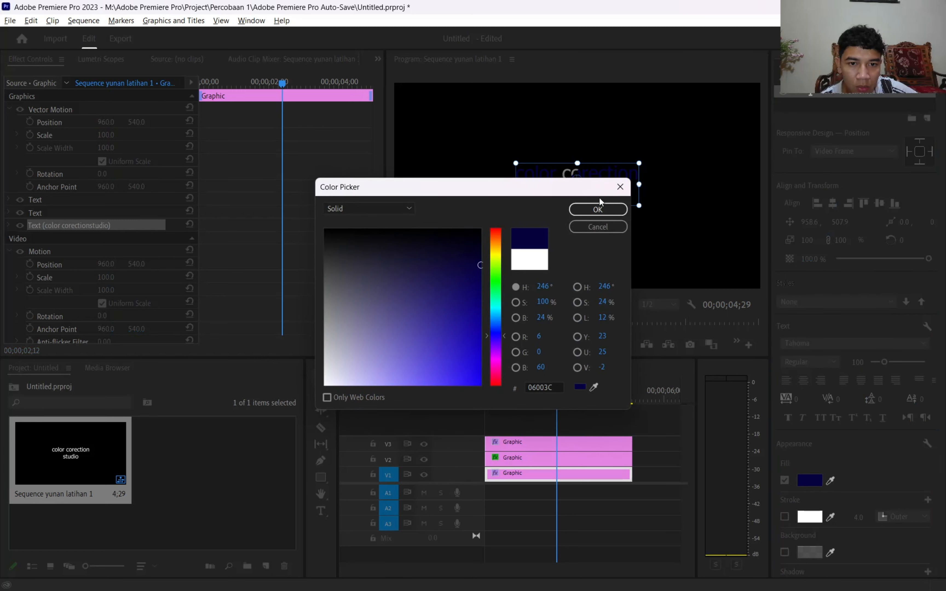
{"action": "left_click", "coordinate": [598, 210]}
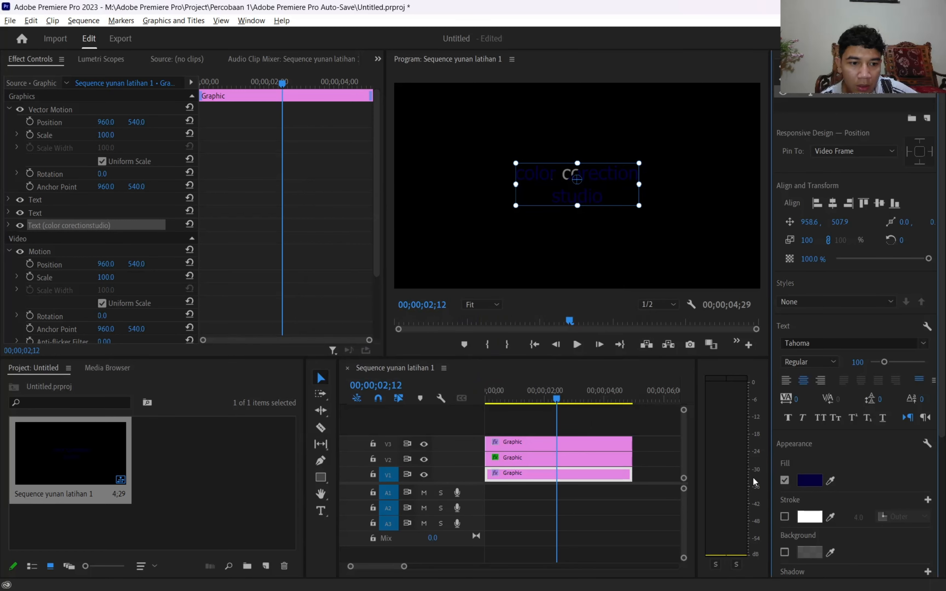
{"action": "scroll", "coordinate": [841, 167], "scroll_direction": "up", "scroll_amount": 2}
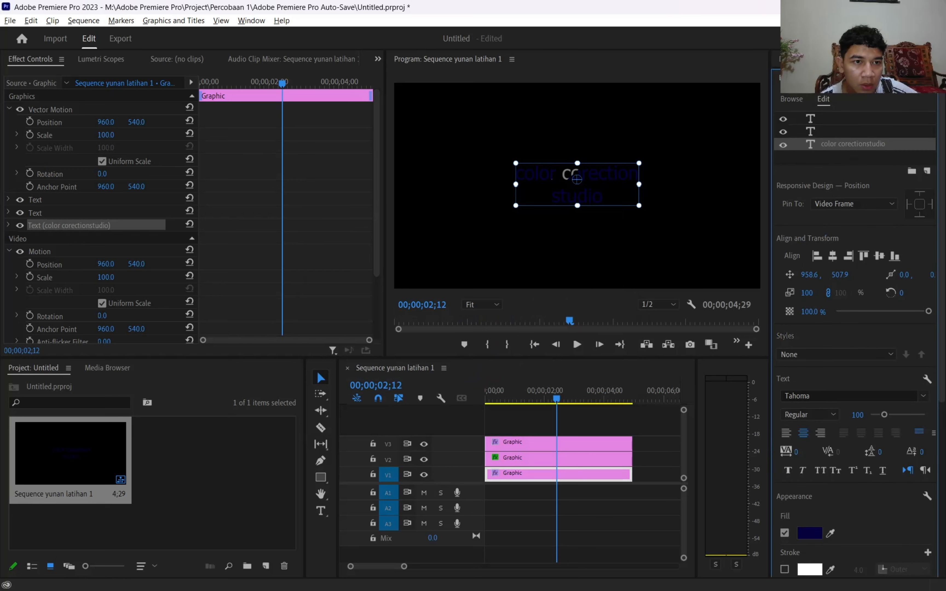
Apply the VR Glow effect to the bar clip on V2 and play the sequence from 00;00;00;00
{"action": "left_click", "coordinate": [817, 59]}
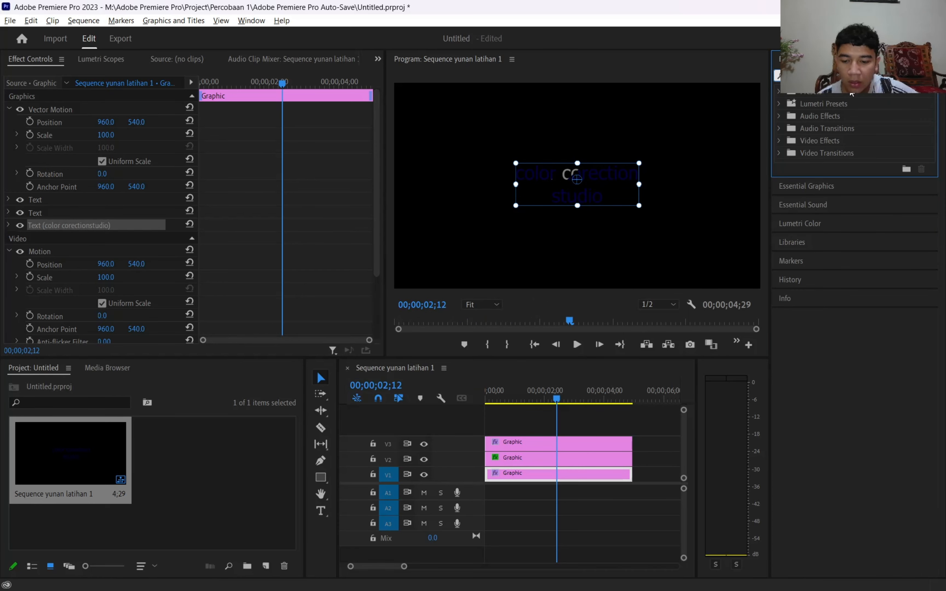
{"action": "type", "text": "glow"}
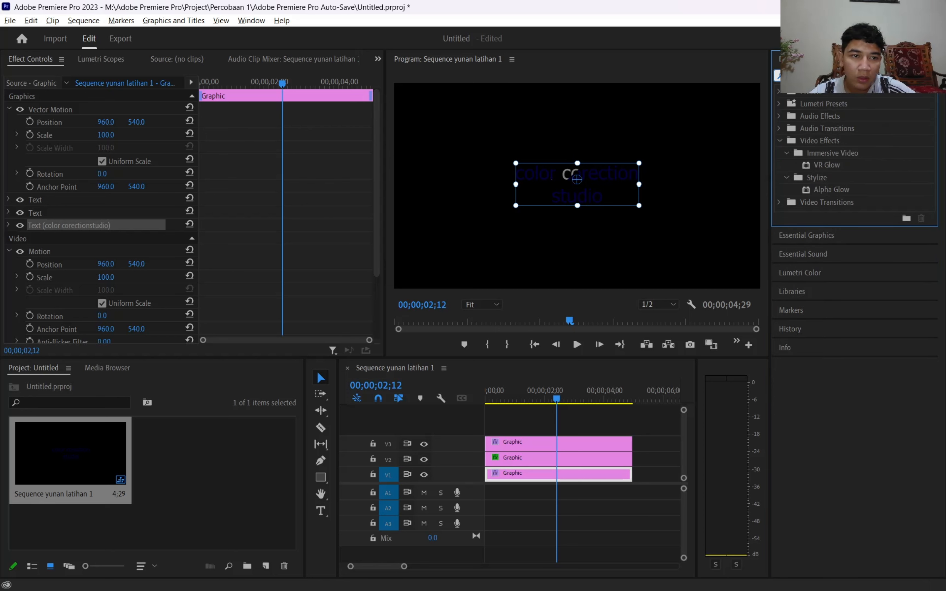
{"action": "left_click", "coordinate": [850, 168]}
{"action": "left_click_drag", "start_coordinate": [786, 189], "coordinate": [546, 458]}
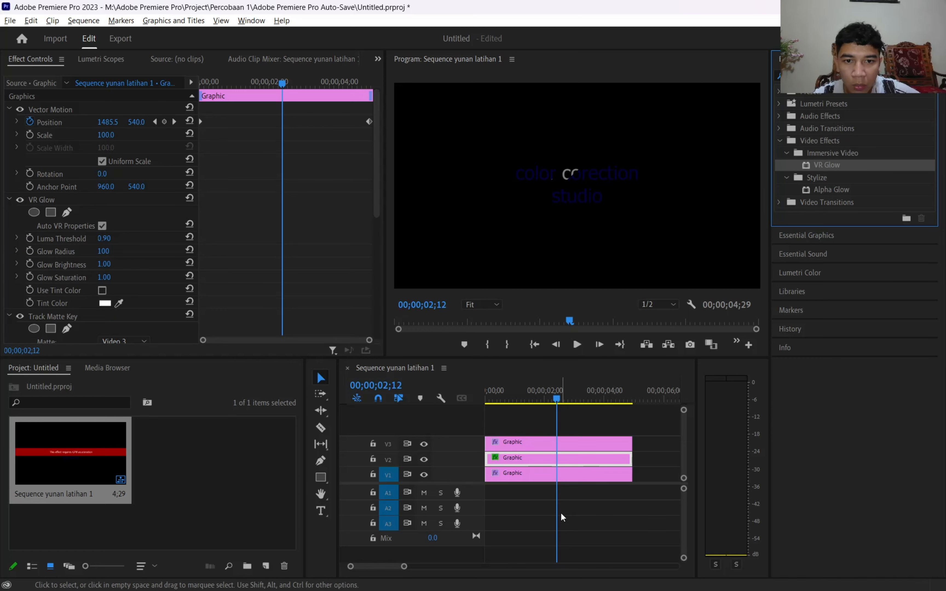
{"action": "left_click_drag", "start_coordinate": [559, 400], "coordinate": [479, 408]}
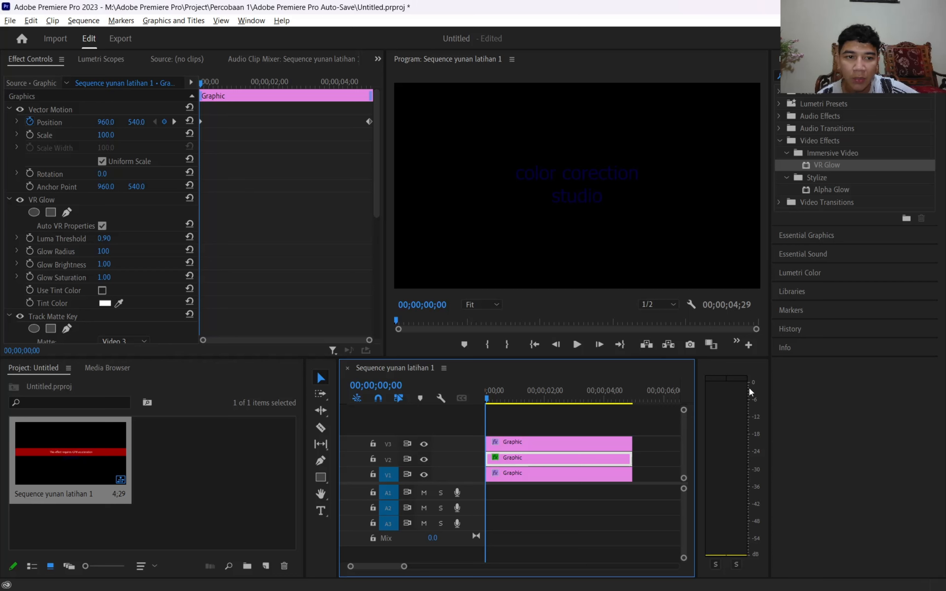
{"action": "left_click", "coordinate": [577, 340]}
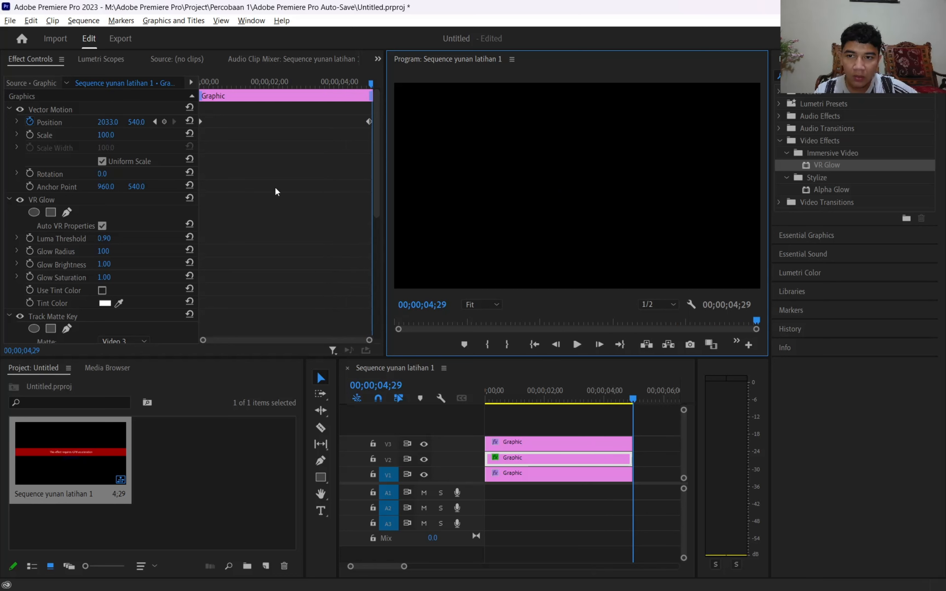
Switch to the module PDF in Edge and read instructions 7 and 8 on the Track Matte Key and color correction effects
{"action": "key", "text": "alt+Tab"}
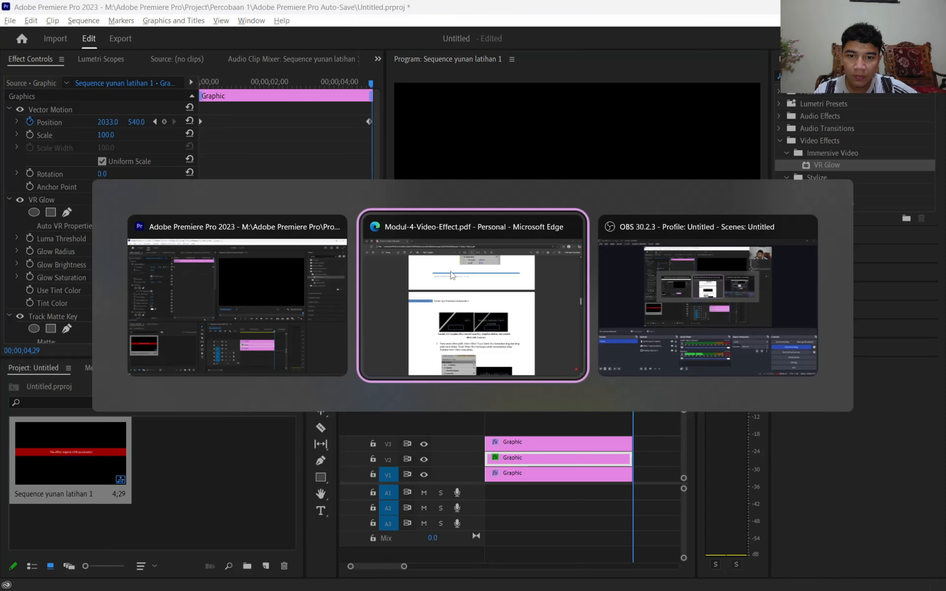
{"action": "scroll", "coordinate": [451, 270], "scroll_direction": "down", "scroll_amount": 6}
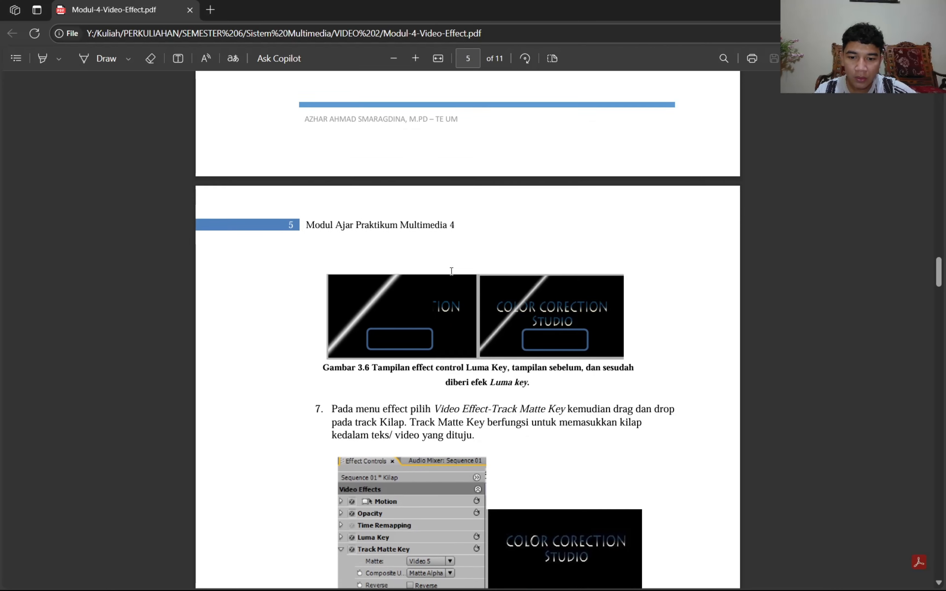
{"action": "scroll", "coordinate": [446, 440], "scroll_direction": "down", "scroll_amount": 2}
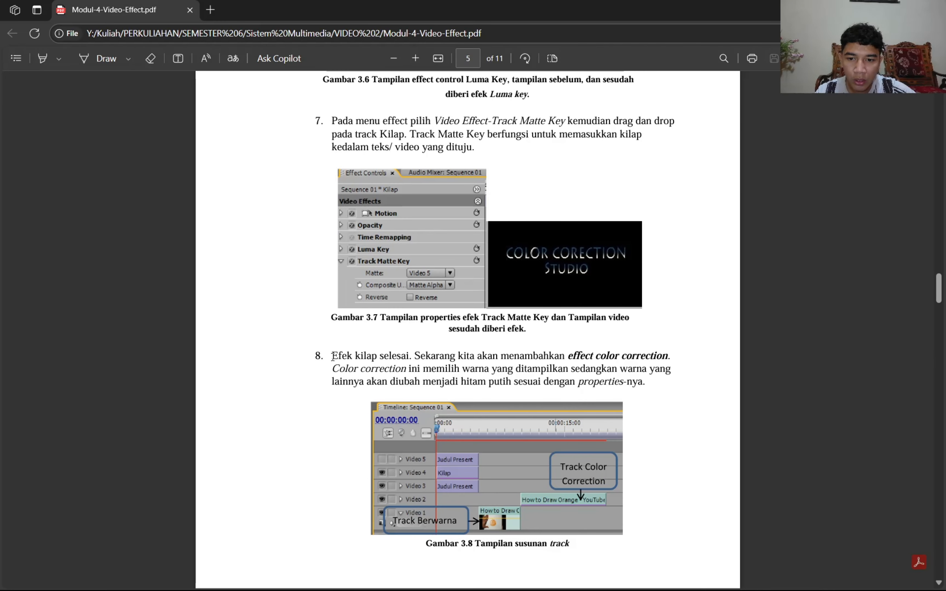
{"action": "left_click_drag", "start_coordinate": [333, 356], "coordinate": [409, 354]}
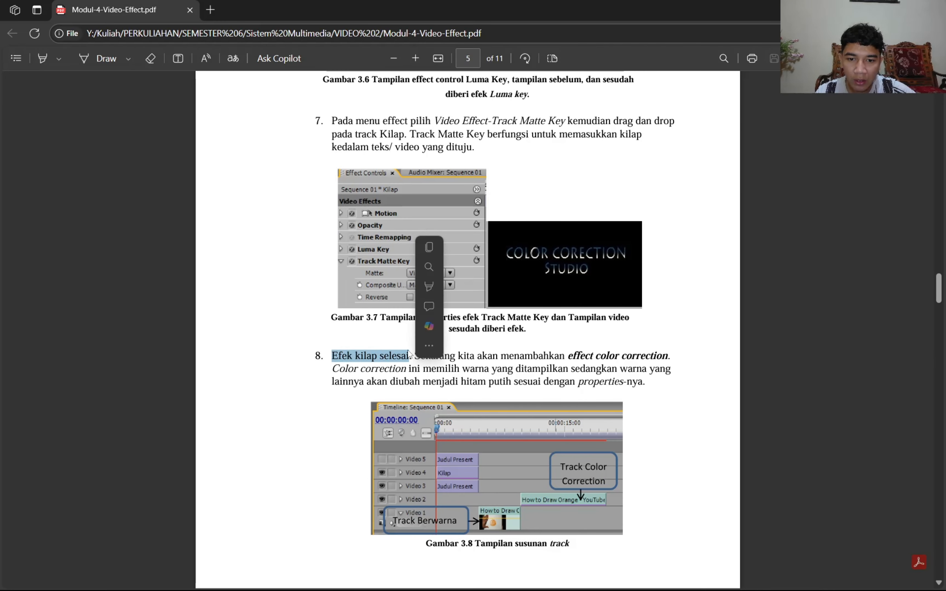
{"action": "right_click", "coordinate": [510, 355]}
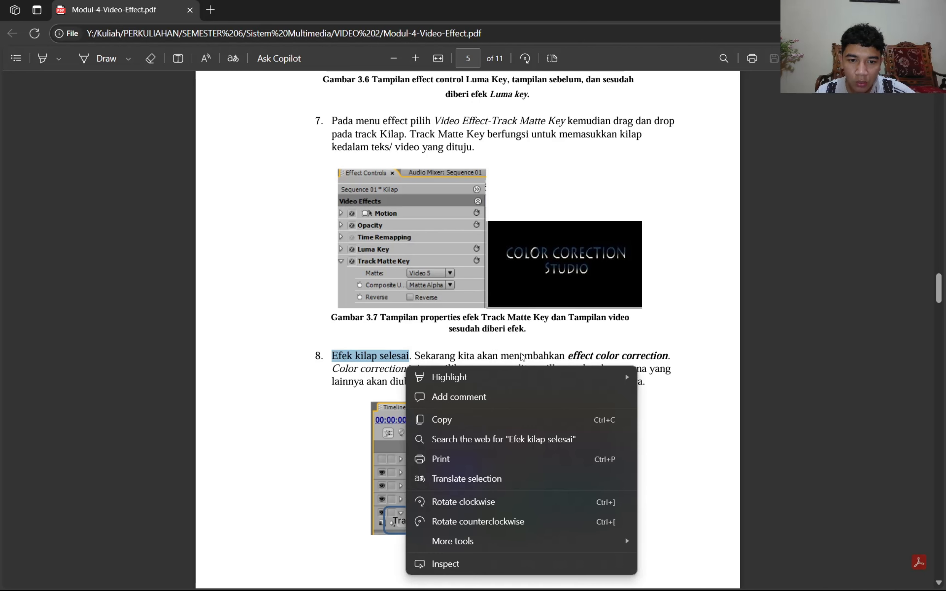
{"action": "left_click", "coordinate": [521, 356]}
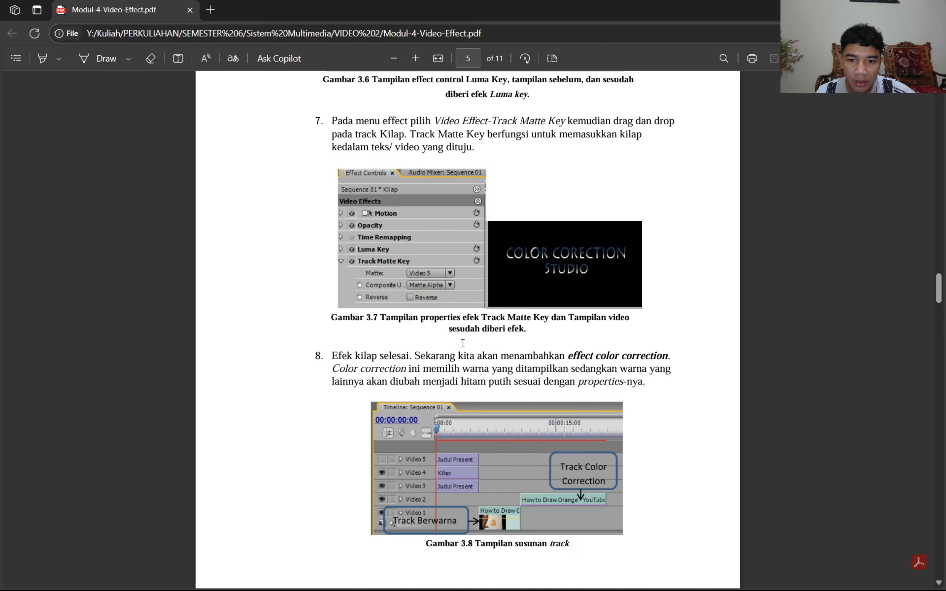
Read instructions 8 to 10 of the module PDF on track arrangement and the Leave Color effect, and return to Premiere Pro
{"action": "scroll", "coordinate": [489, 427], "scroll_direction": "down", "scroll_amount": 3}
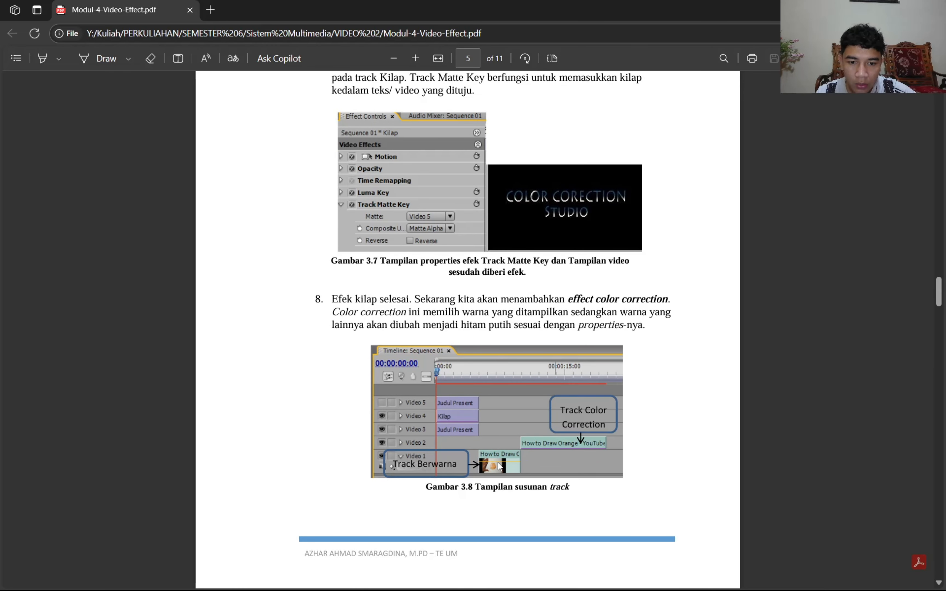
{"action": "scroll", "coordinate": [449, 317], "scroll_direction": "down", "scroll_amount": 5}
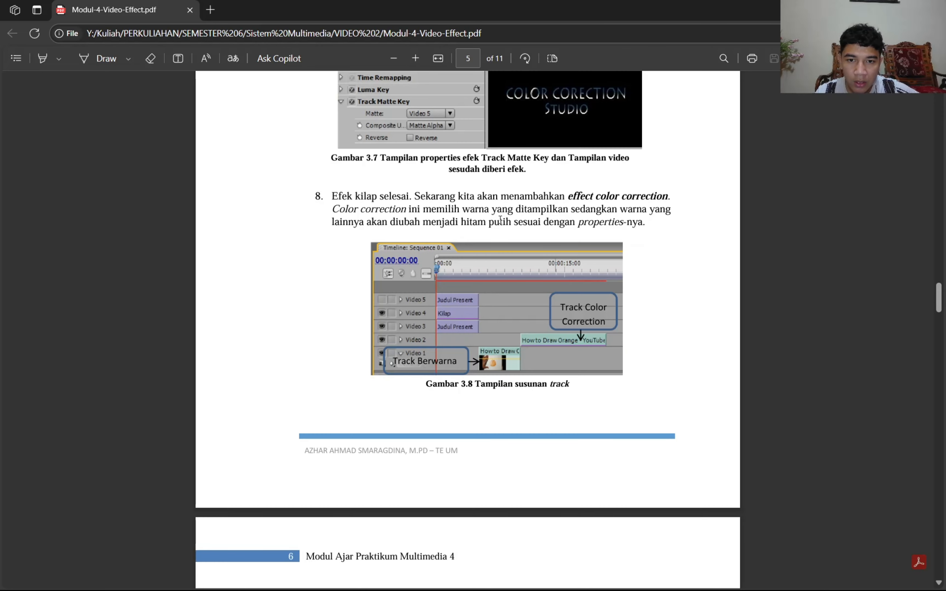
{"action": "left_click_drag", "start_coordinate": [446, 226], "coordinate": [505, 226]}
{"action": "left_click_drag", "start_coordinate": [599, 226], "coordinate": [604, 226]}
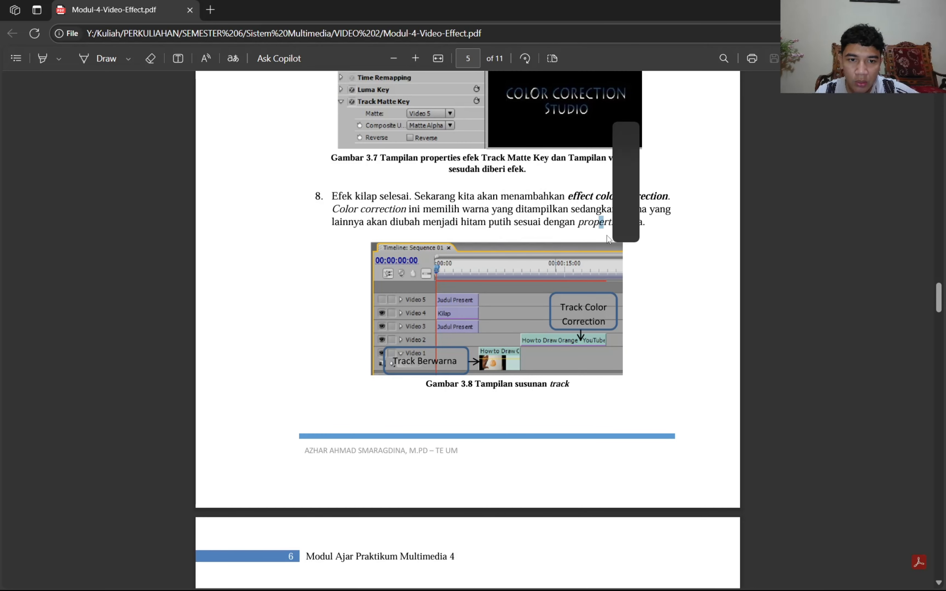
{"action": "left_click", "coordinate": [561, 264]}
{"action": "scroll", "coordinate": [560, 264], "scroll_direction": "down", "scroll_amount": 15}
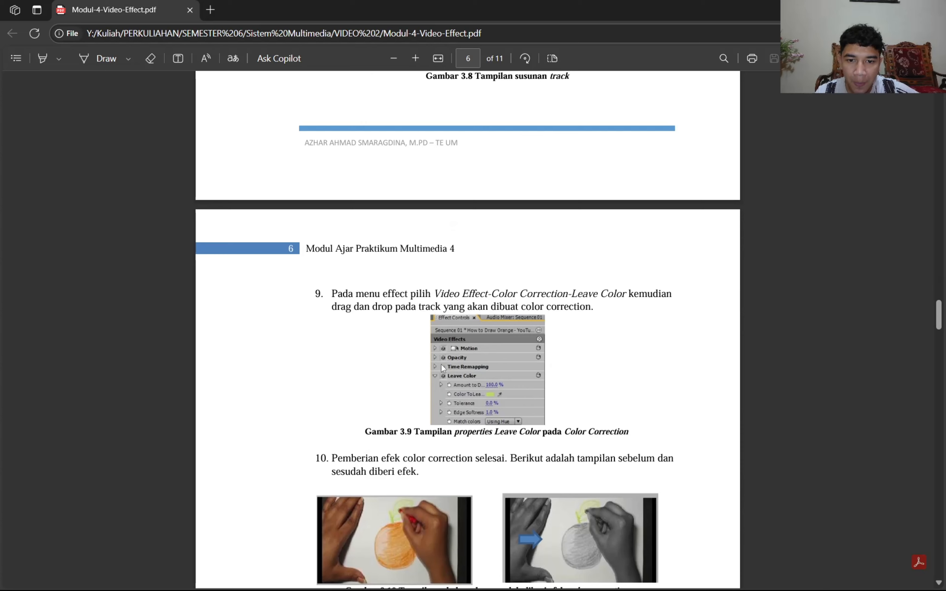
{"action": "key", "text": "alt+Tab"}
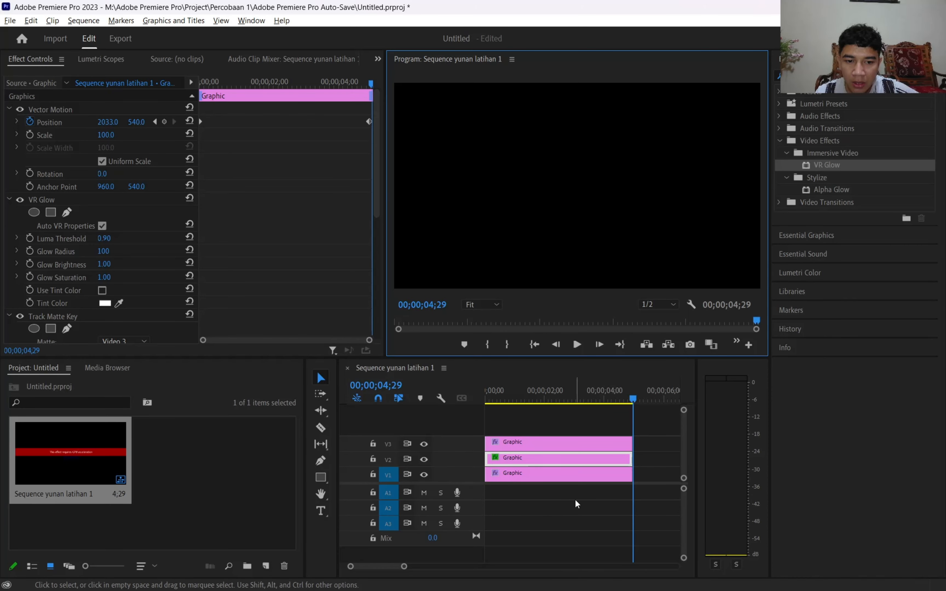
{"action": "key", "text": "alt+Tab"}
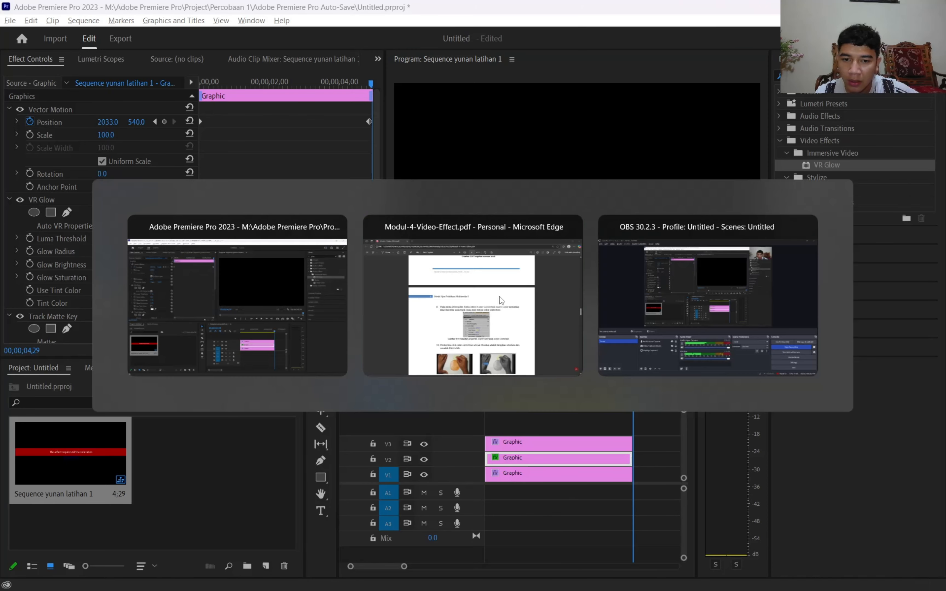
{"action": "left_click", "coordinate": [311, 302]}
Open File Explorer and maximize its window
{"action": "key", "text": "super"}
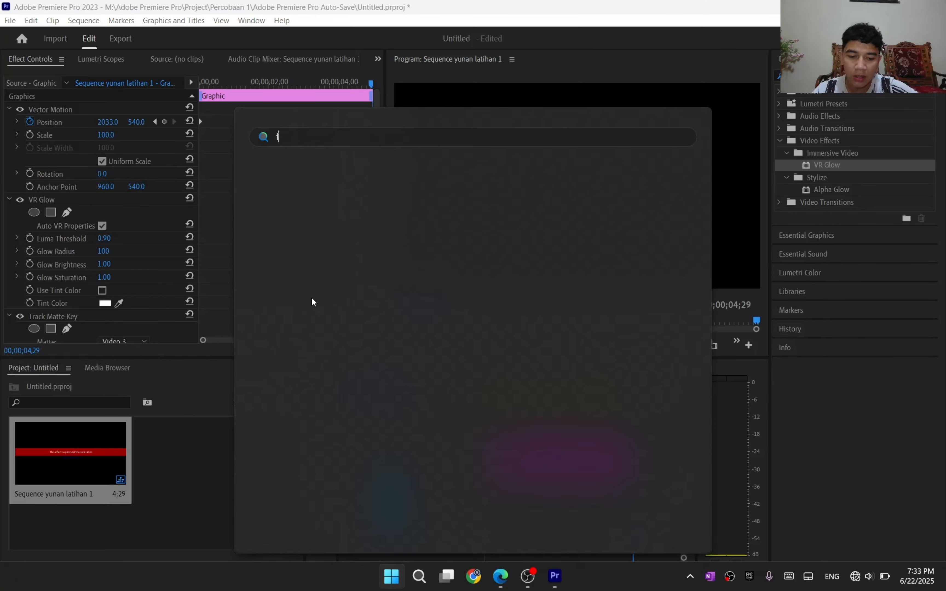
{"action": "type", "text": "fil"}
{"action": "key", "text": "Escape"}
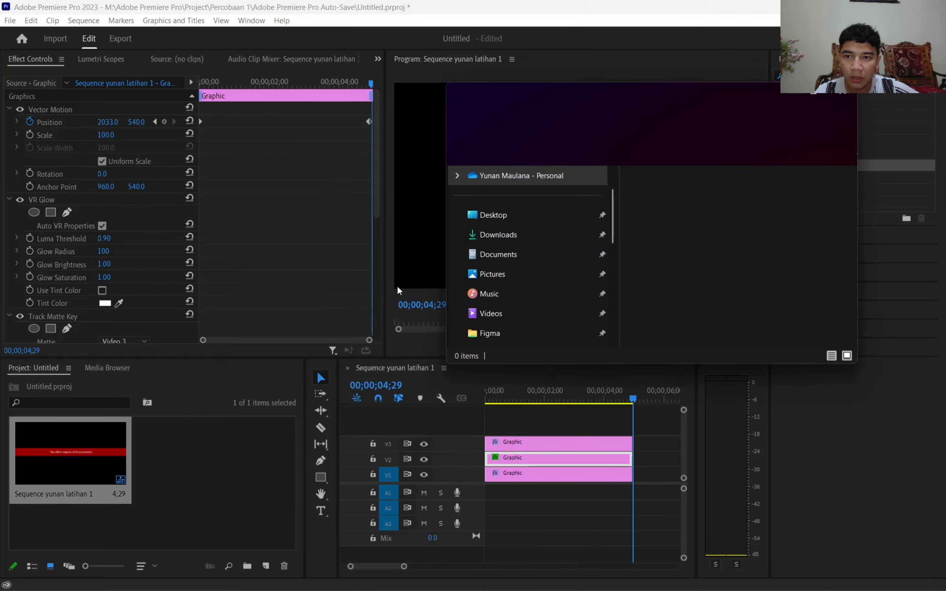
{"action": "key", "text": "super+Up"}
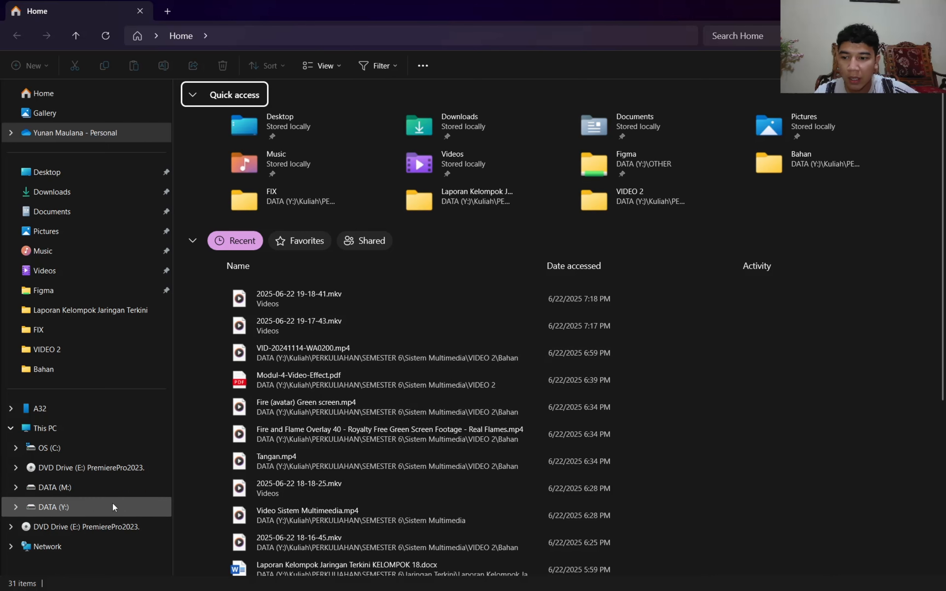
Browse to the folder Kuliah > PERKULIAHAN > SEMESTER 6 > Sistem Multimedia > VIDEO 2 > Bahan on drive DATA (Y:)
{"action": "left_click", "coordinate": [110, 526]}
{"action": "left_click", "coordinate": [109, 510]}
{"action": "double_click", "coordinate": [426, 142]}
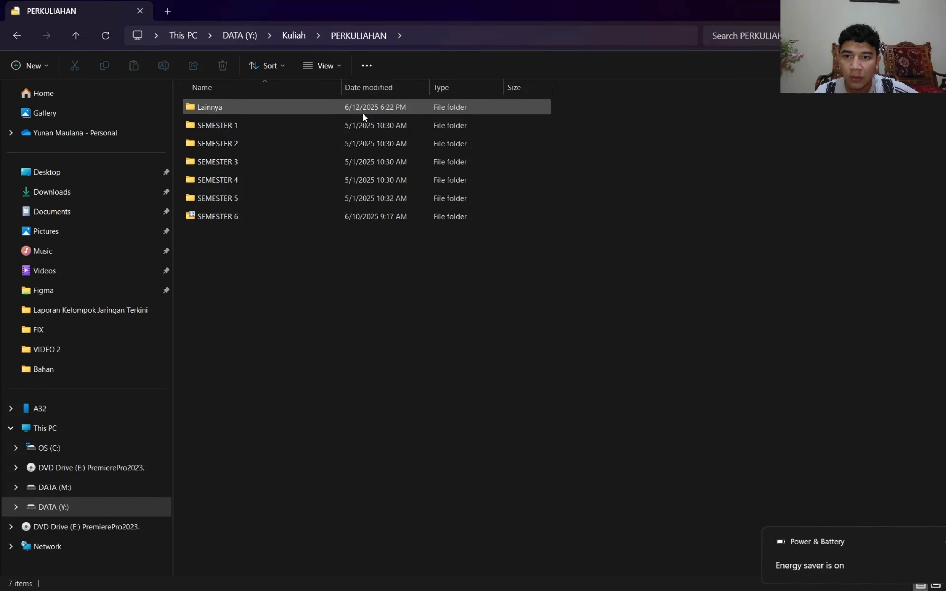
{"action": "double_click", "coordinate": [363, 113]}
{"action": "key", "text": "alt+Left"}
{"action": "left_click", "coordinate": [350, 218]}
{"action": "double_click", "coordinate": [350, 218]}
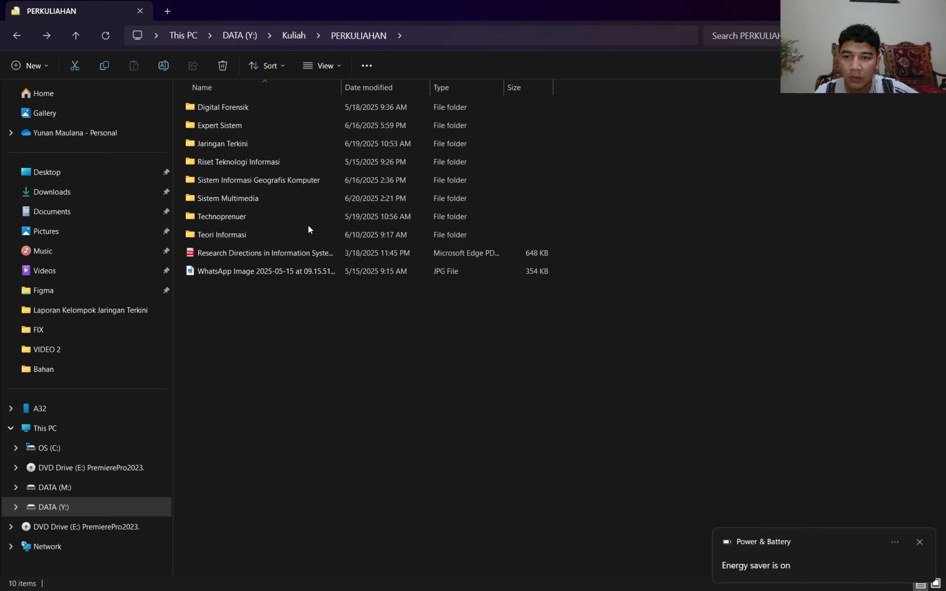
{"action": "double_click", "coordinate": [329, 197]}
{"action": "double_click", "coordinate": [300, 127]}
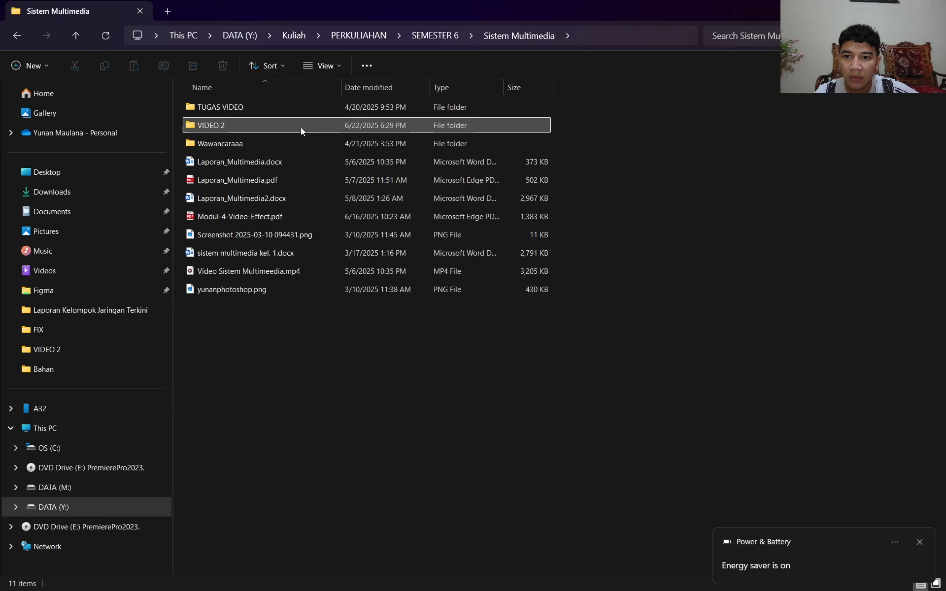
{"action": "double_click", "coordinate": [281, 112]}
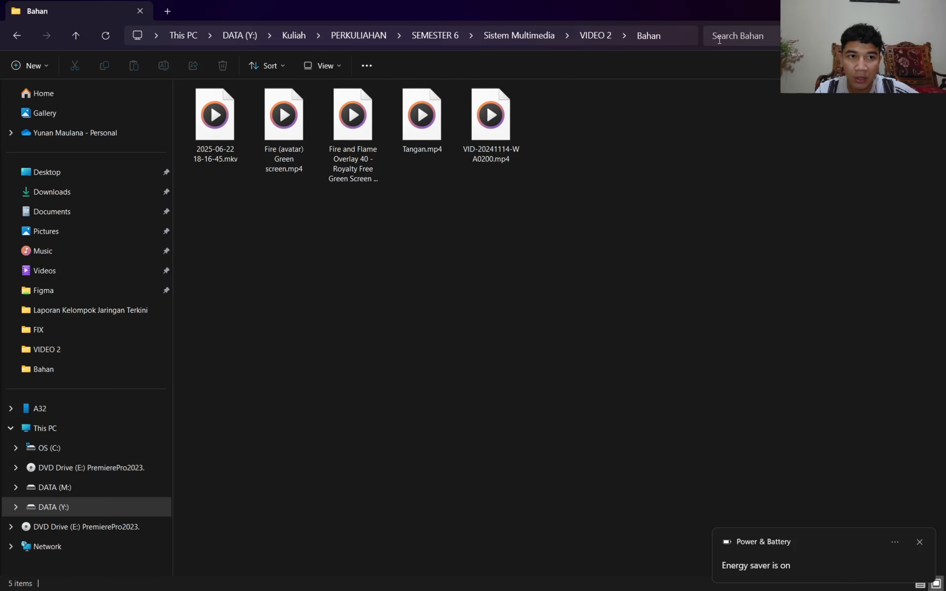
Place VID-20241114-WA0200.mp4 from the Bahan folder on track V1 directly after the title clip in Premiere Pro, and minimize File Explorer
{"action": "double_click", "coordinate": [756, 14]}
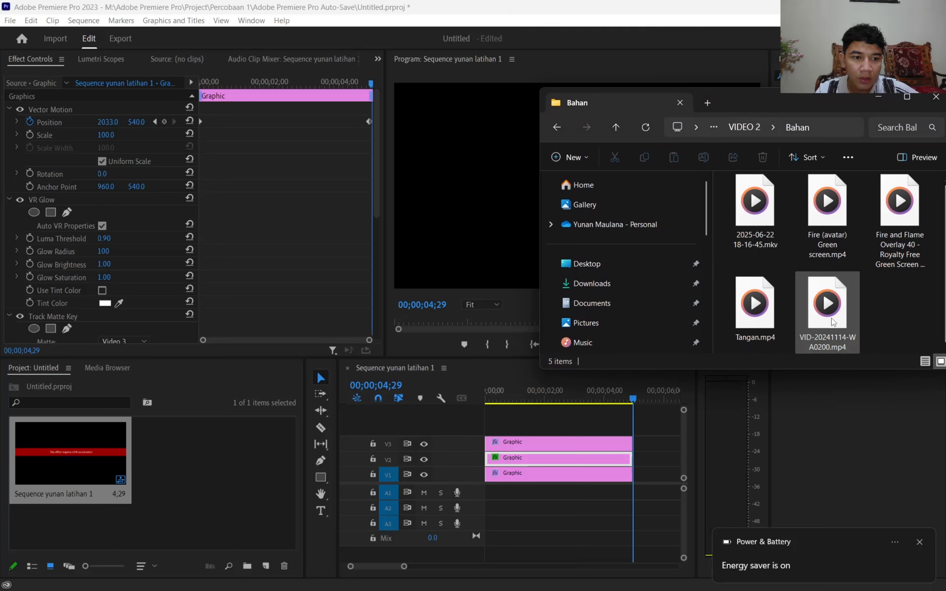
{"action": "left_click_drag", "start_coordinate": [827, 312], "coordinate": [638, 473]}
{"action": "left_click", "coordinate": [880, 96]}
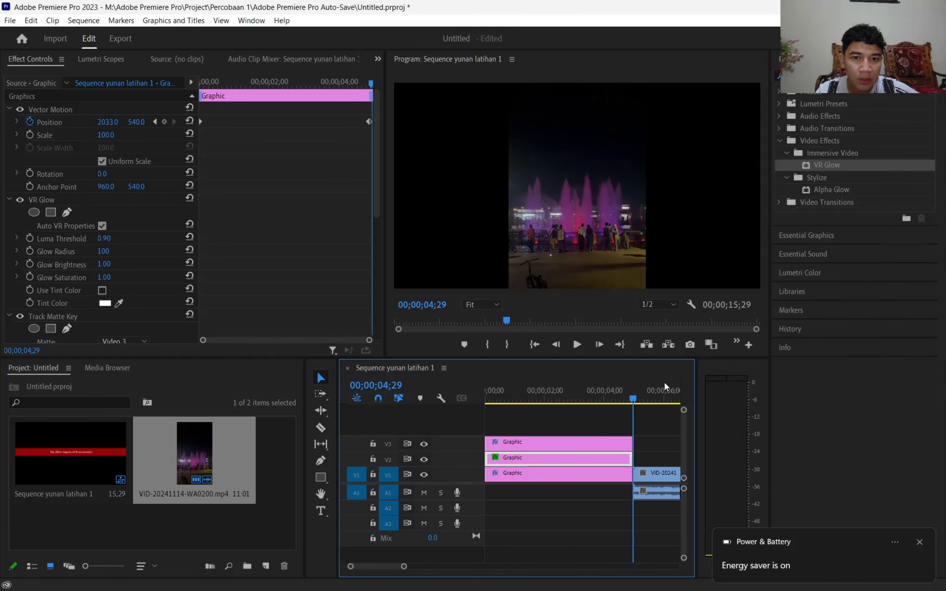
Review the whole added video clip on the timeline and play it from its start
{"action": "scroll", "coordinate": [641, 468], "scroll_direction": "down", "scroll_amount": 5}
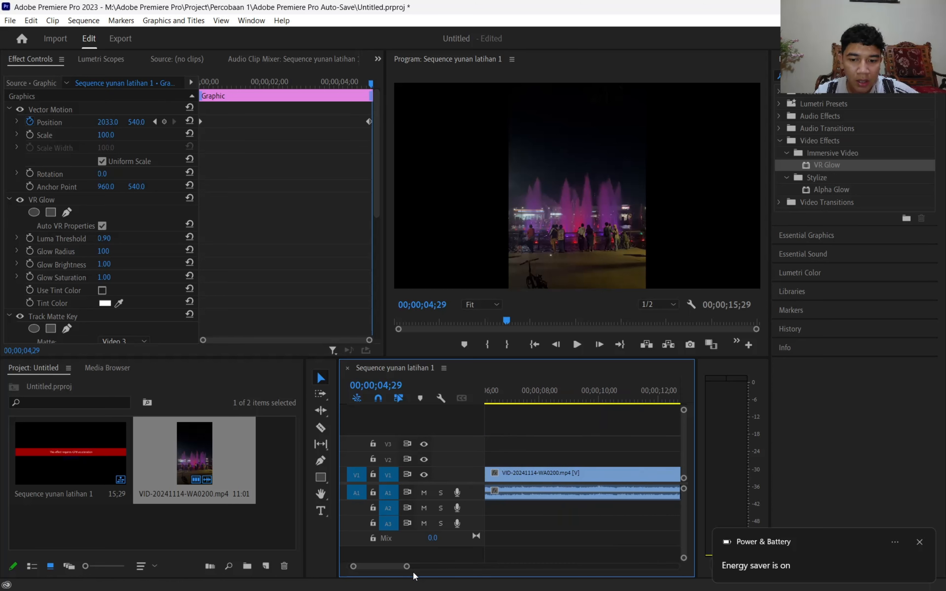
{"action": "left_click_drag", "start_coordinate": [407, 566], "coordinate": [400, 566]}
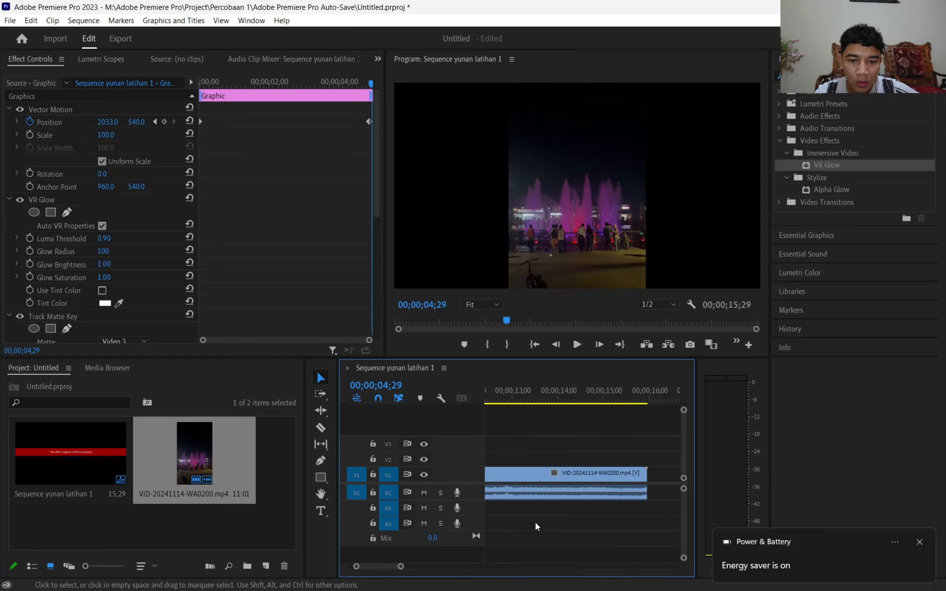
{"action": "scroll", "coordinate": [535, 521], "scroll_direction": "up", "scroll_amount": 8}
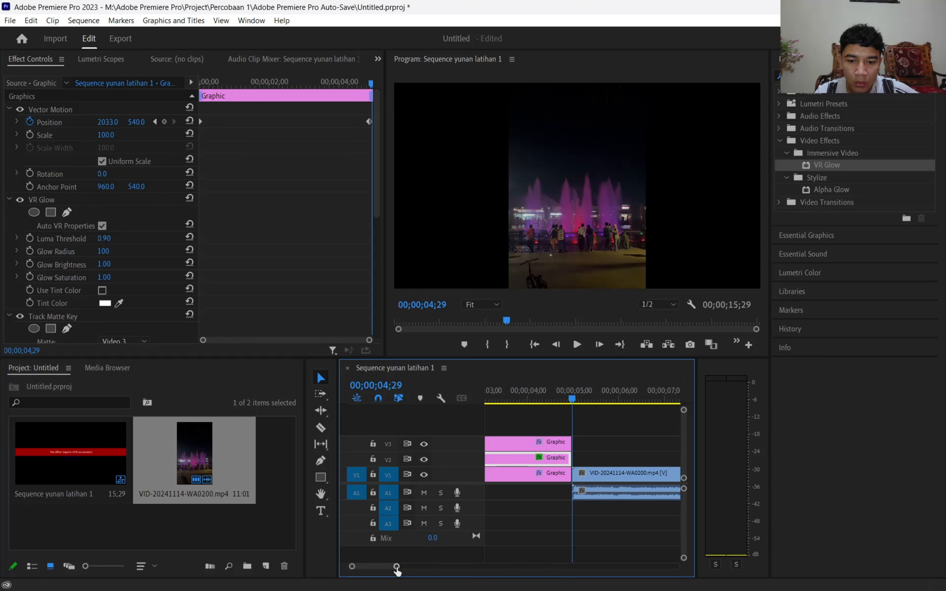
{"action": "left_click_drag", "start_coordinate": [396, 566], "coordinate": [448, 567]}
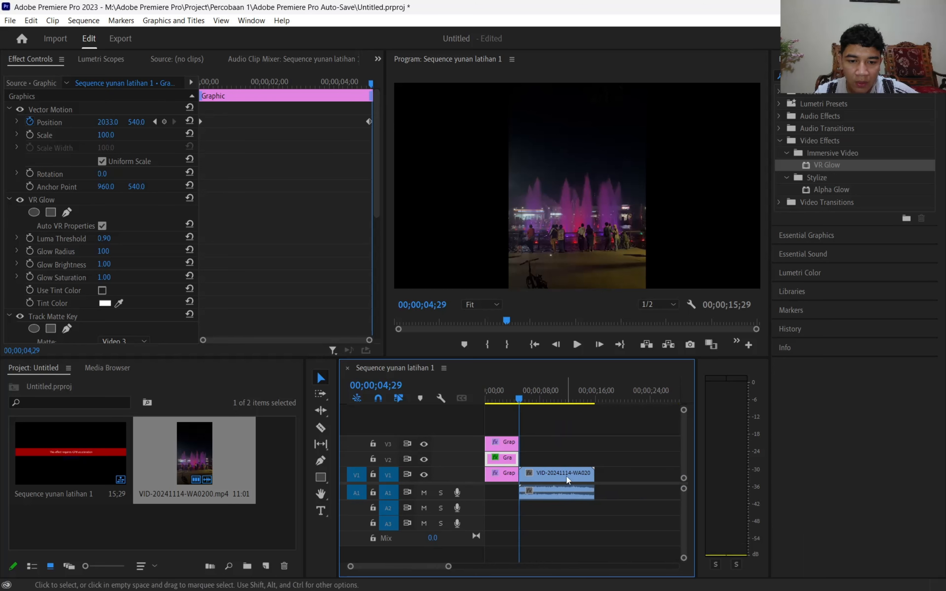
{"action": "left_click", "coordinate": [576, 344]}
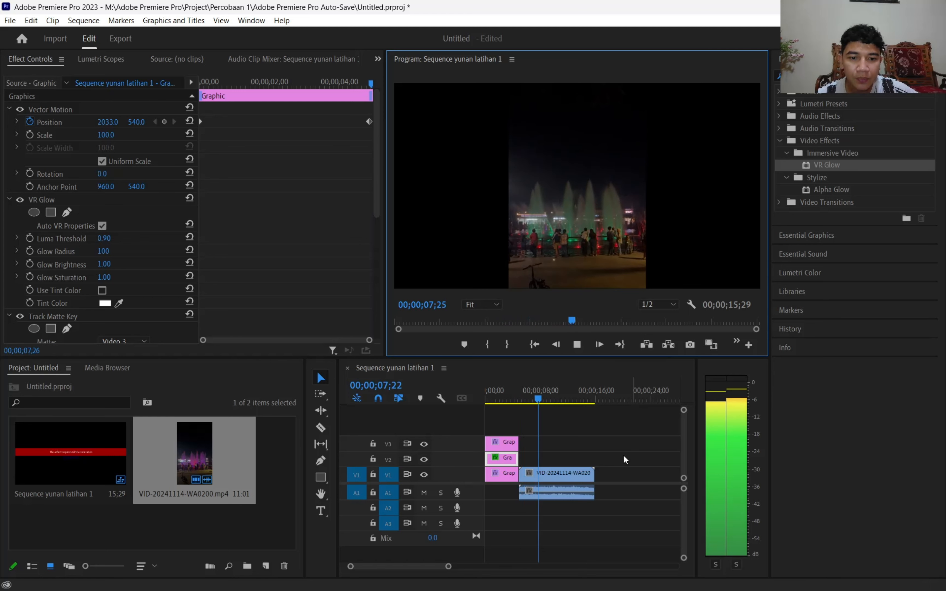
{"action": "left_click", "coordinate": [578, 345]}
Copy the VID-20241114-WA0200.mp4 clip with its audio on the timeline
{"action": "left_click", "coordinate": [588, 473]}
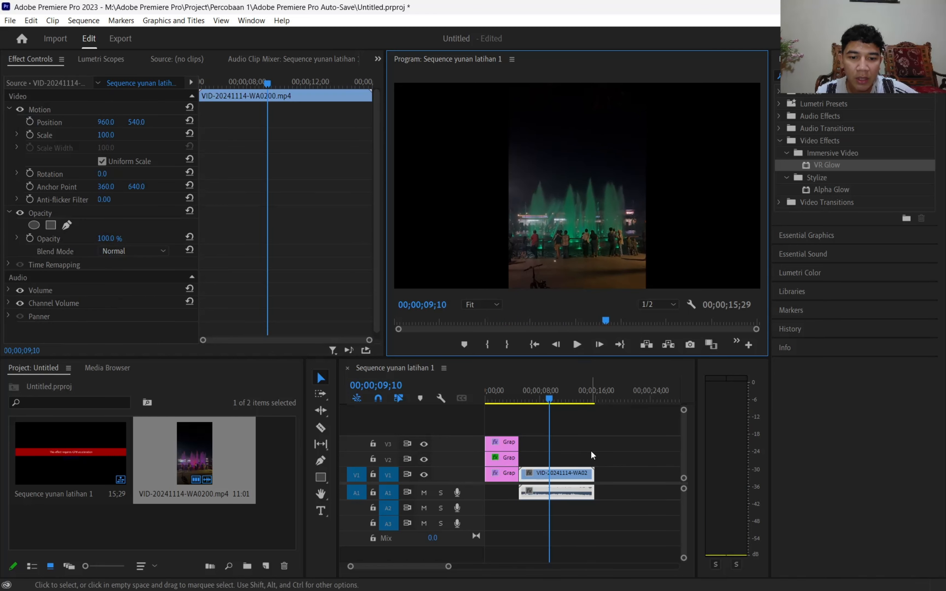
{"action": "left_click", "coordinate": [590, 464]}
{"action": "left_click", "coordinate": [573, 478]}
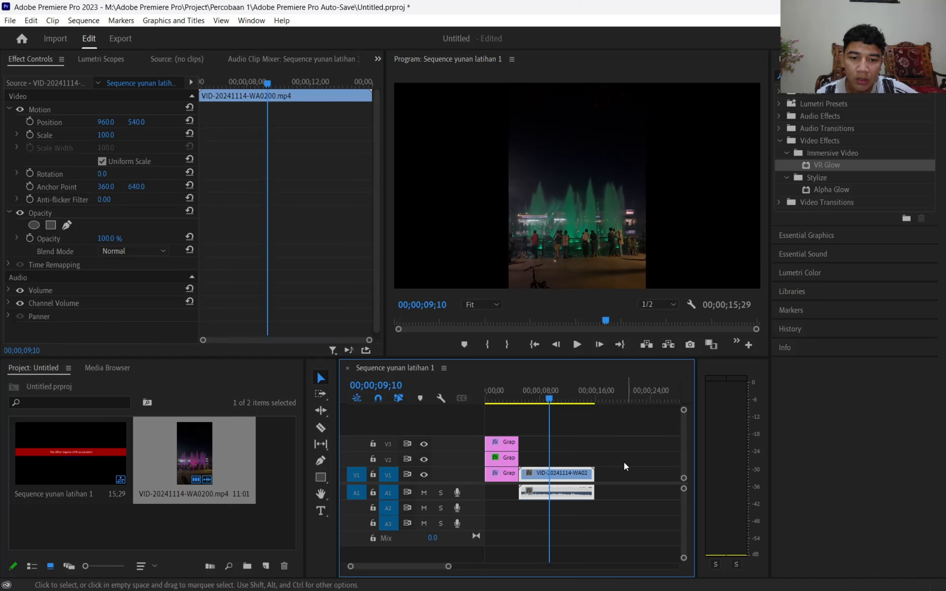
{"action": "key", "text": "ctrl+c"}
{"action": "key", "text": "ctrl+v"}
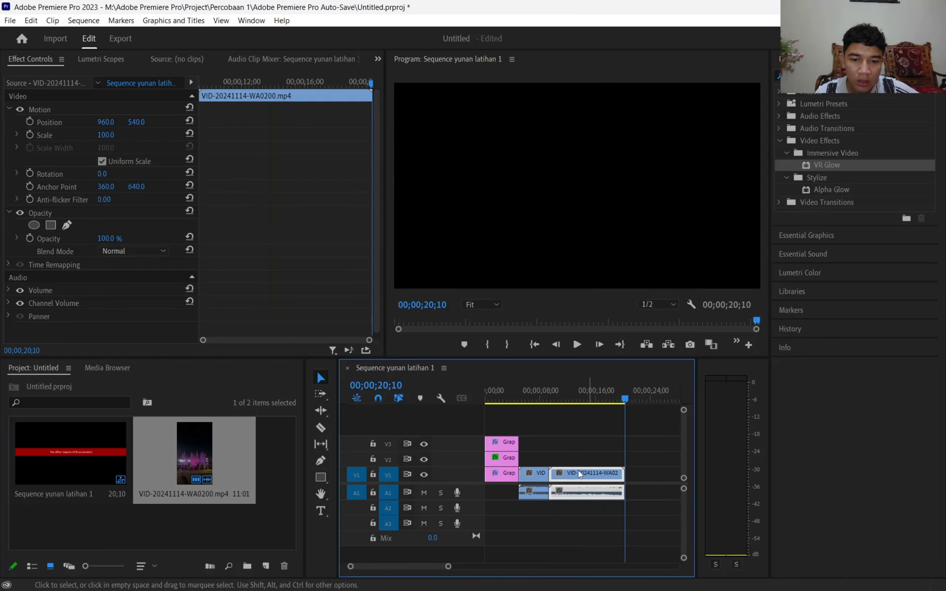
{"action": "left_click_drag", "start_coordinate": [578, 471], "coordinate": [580, 499]}
{"action": "left_click", "coordinate": [540, 480]}
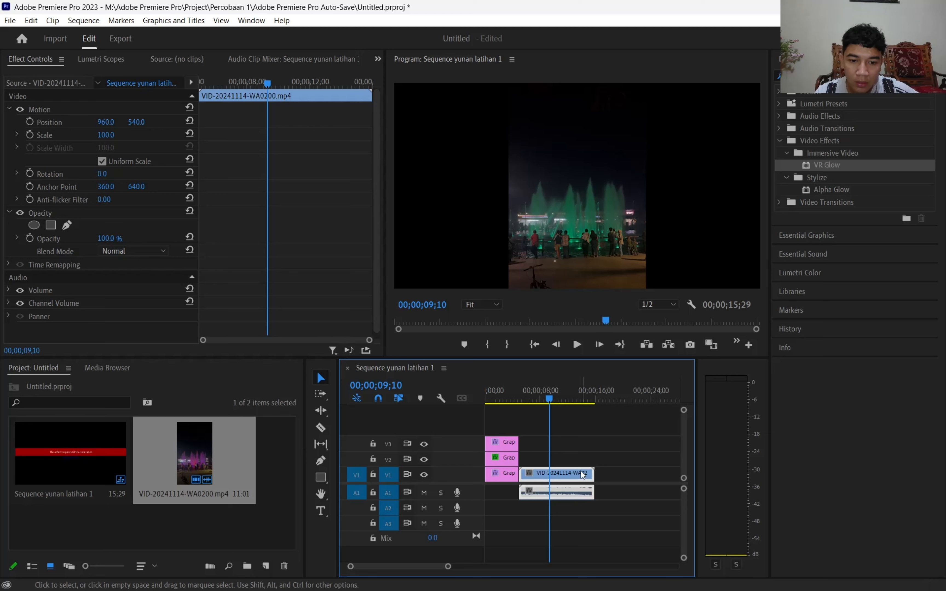
Paste the copied video clip directly after the original on V1 and move the playhead to 00;00;21;02
{"action": "left_click", "coordinate": [596, 474]}
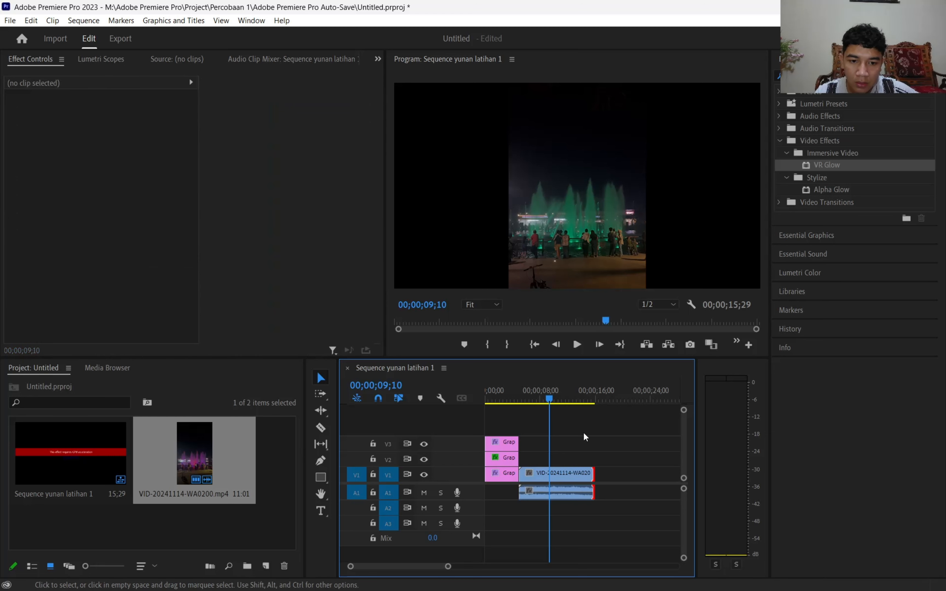
{"action": "left_click_drag", "start_coordinate": [551, 395], "coordinate": [595, 408]}
{"action": "key", "text": "ctrl+v"}
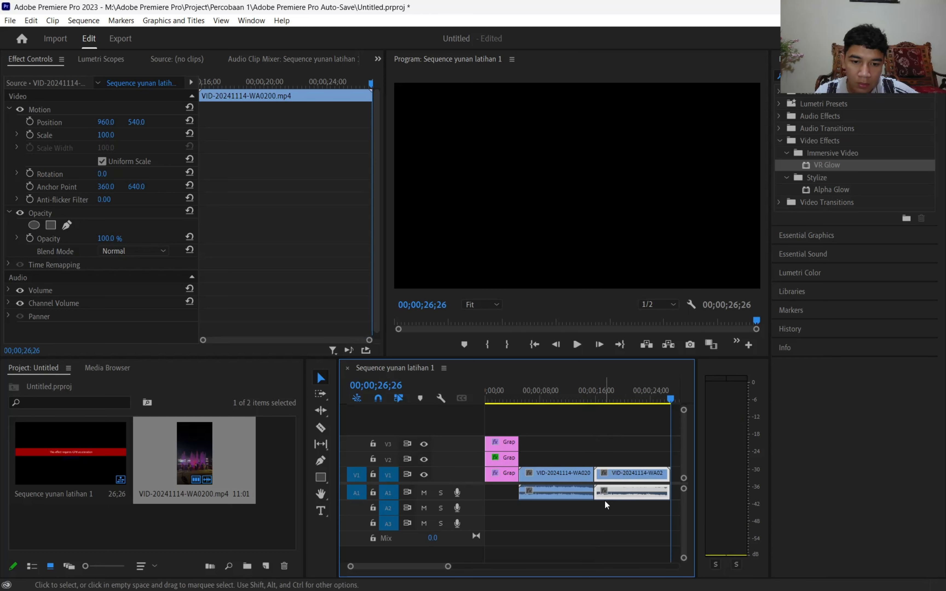
{"action": "scroll", "coordinate": [608, 463], "scroll_direction": "right", "scroll_amount": 3}
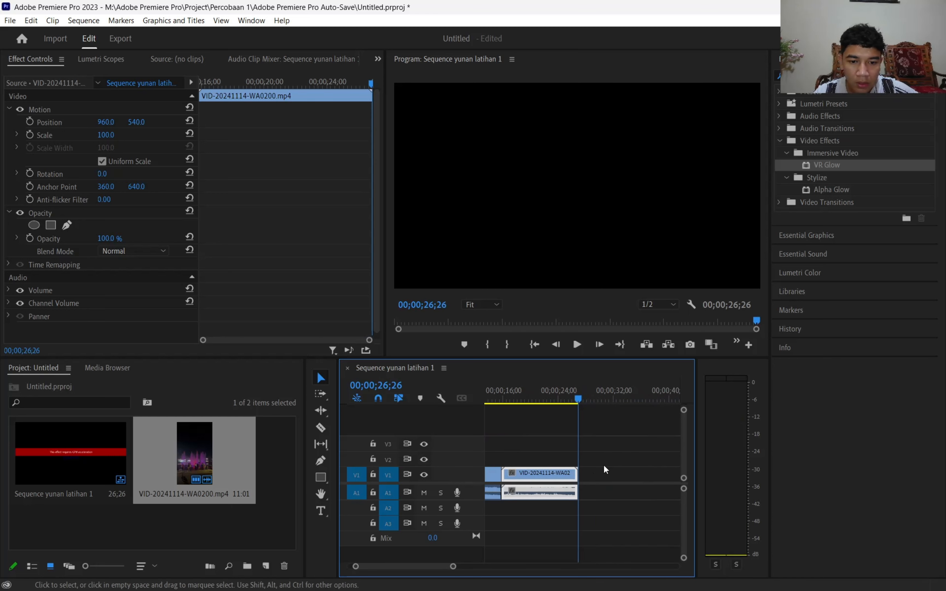
{"action": "left_click", "coordinate": [544, 455]}
{"action": "left_click", "coordinate": [539, 399]}
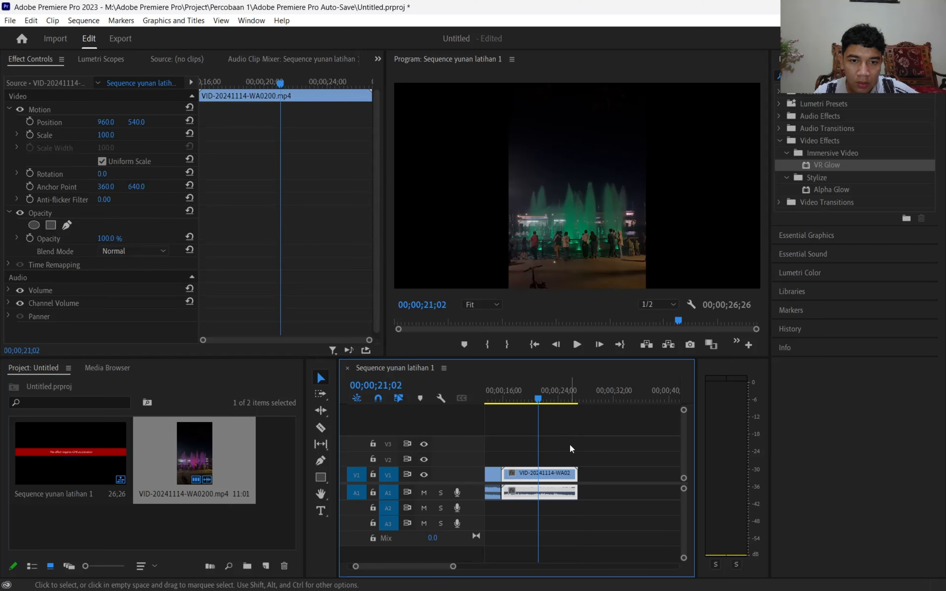
{"action": "key", "text": "backslash"}
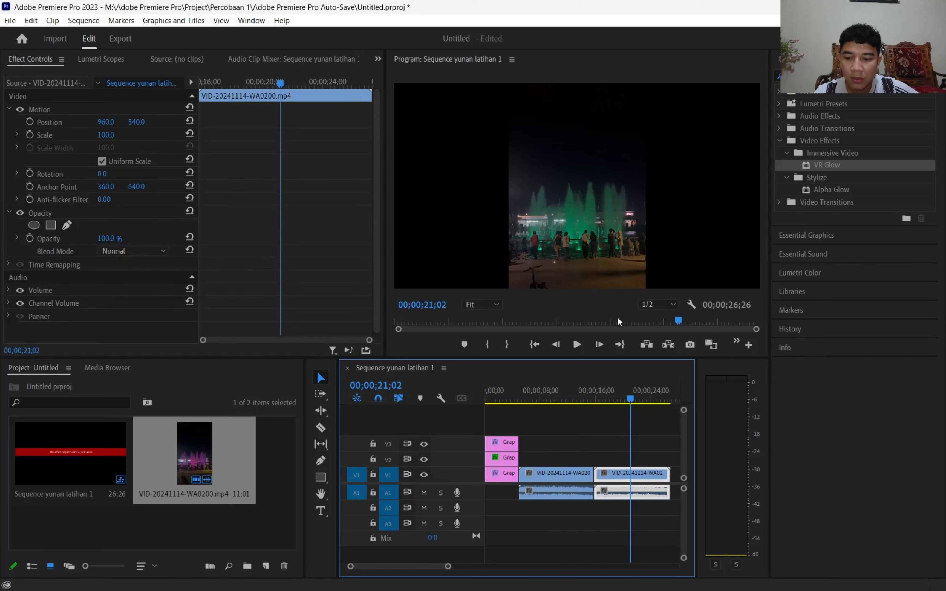
Check instruction 9 on the Leave Color effect in the module PDF and switch back to Premiere Pro
{"action": "key", "text": "alt+Tab"}
{"action": "key", "text": "alt+Tab"}
{"action": "key", "text": "alt+Tab"}
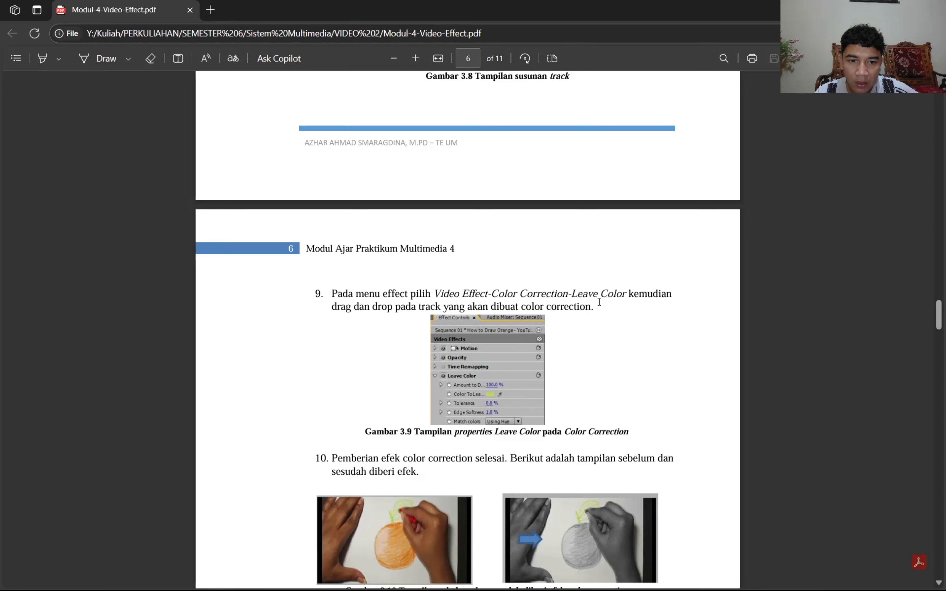
{"action": "key", "text": "alt+Tab"}
{"action": "key", "text": "alt+Tab"}
{"action": "key", "text": "alt+Tab"}
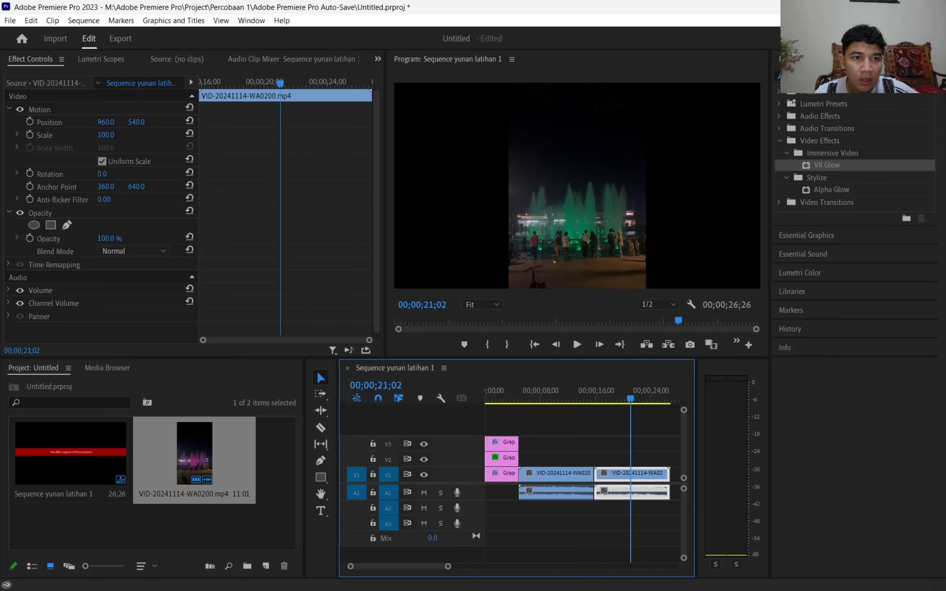
Apply the Leave Color effect to the second video clip on V1 and set Amount to Decolor to 100%
{"action": "left_click", "coordinate": [824, 75]}
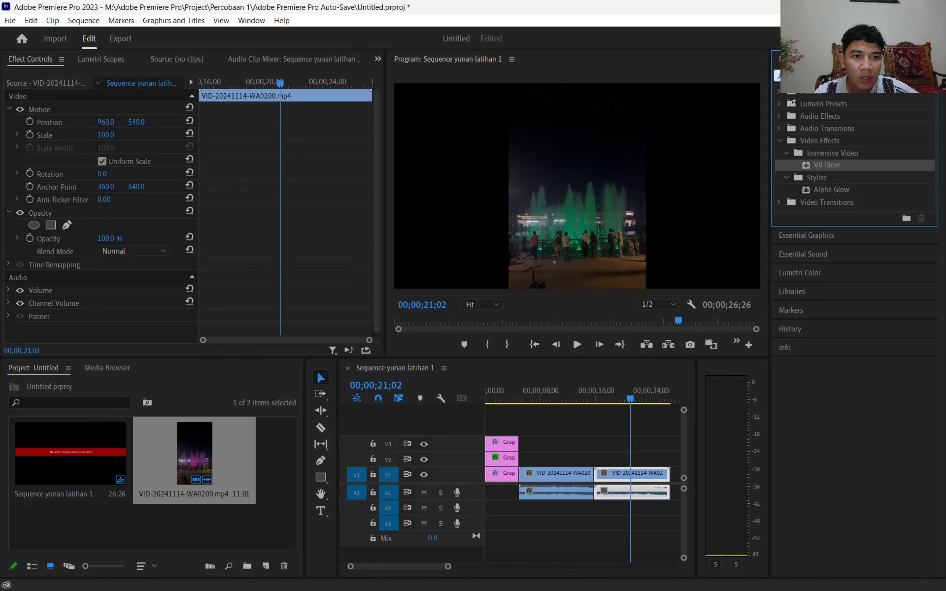
{"action": "type", "text": "leave"}
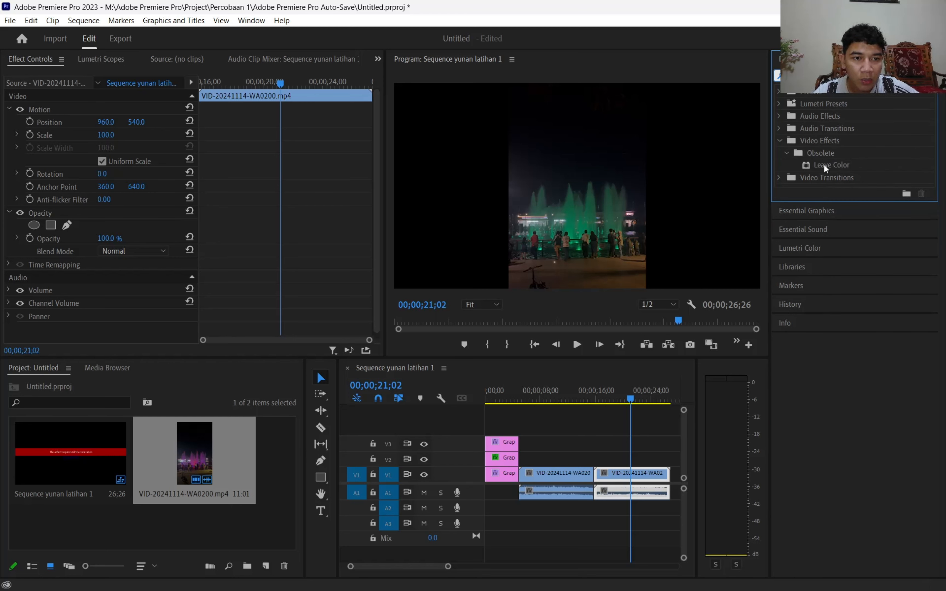
{"action": "left_click_drag", "start_coordinate": [825, 167], "coordinate": [613, 474]}
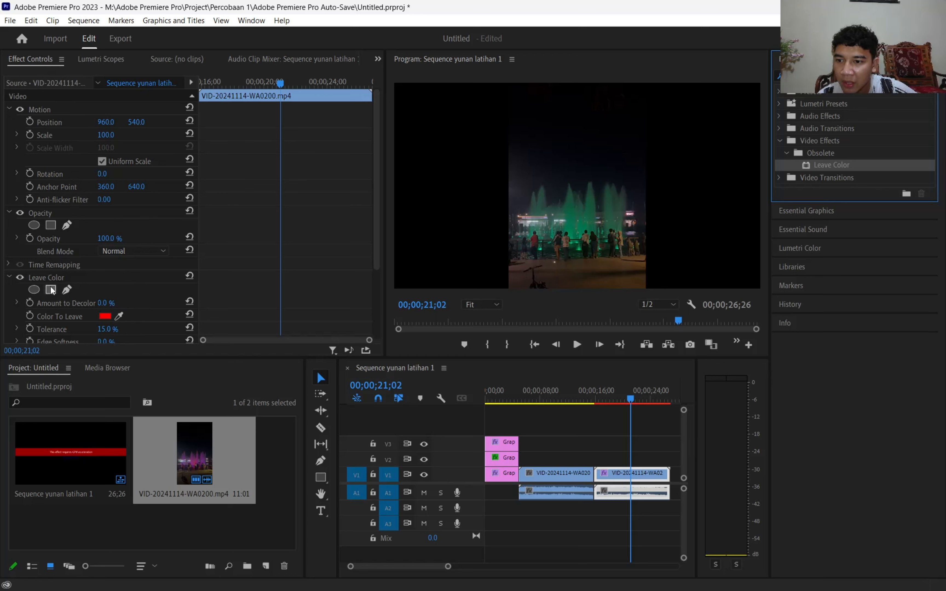
{"action": "left_click_drag", "start_coordinate": [105, 303], "coordinate": [145, 303]}
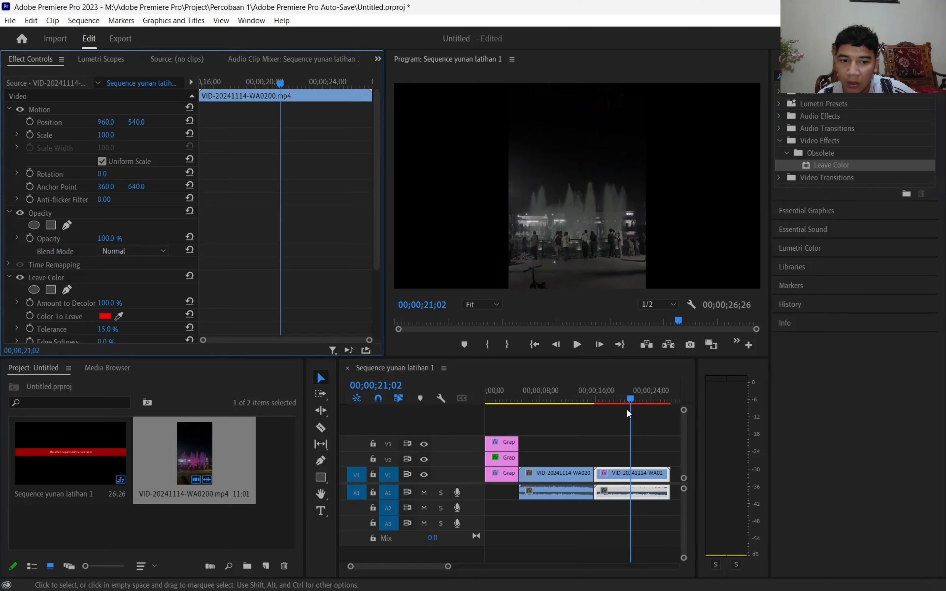
Play the sequence from 00;00;04;11, just before the first video clip, to compare the two video clips
{"action": "left_click", "coordinate": [629, 400]}
{"action": "left_click_drag", "start_coordinate": [629, 398], "coordinate": [516, 428]}
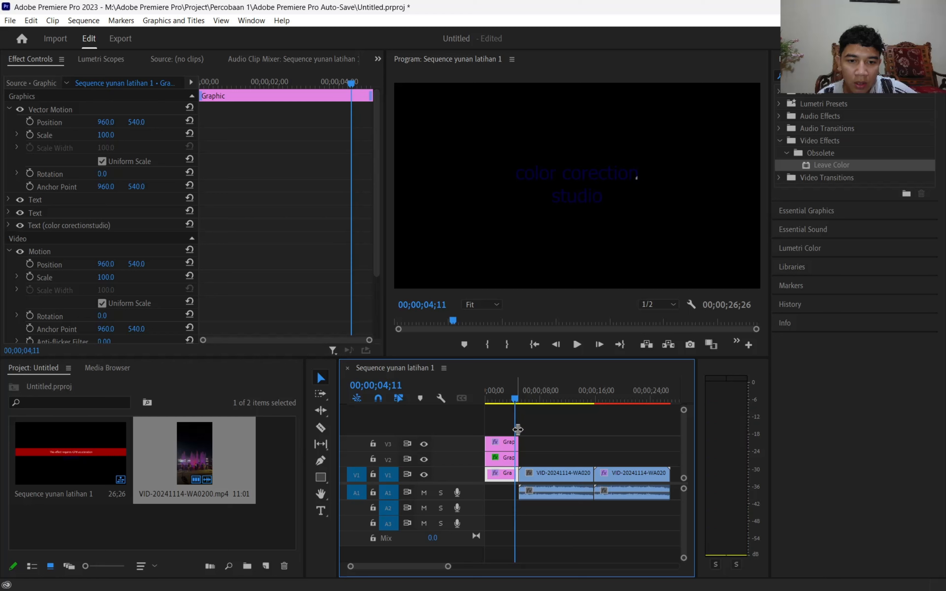
{"action": "left_click", "coordinate": [575, 349]}
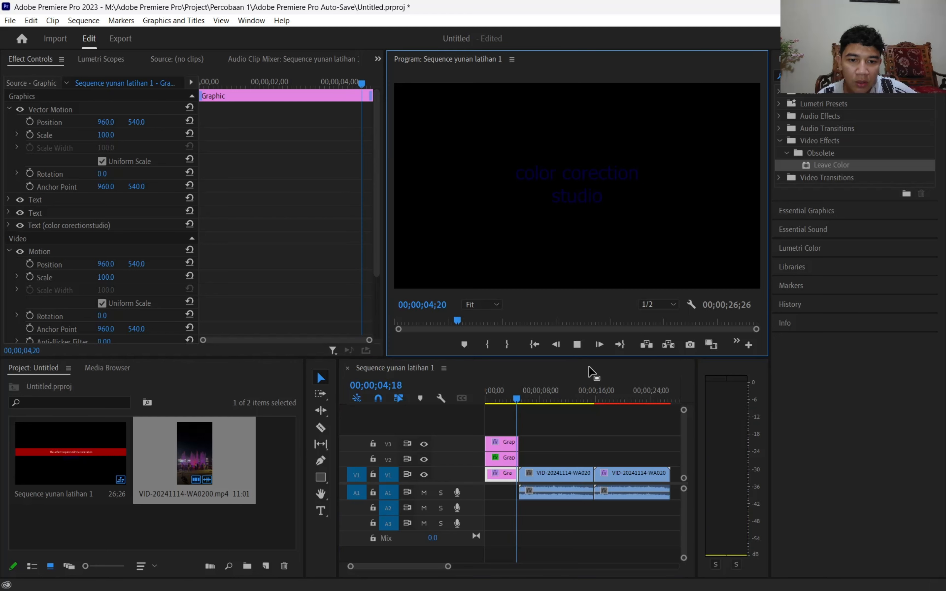